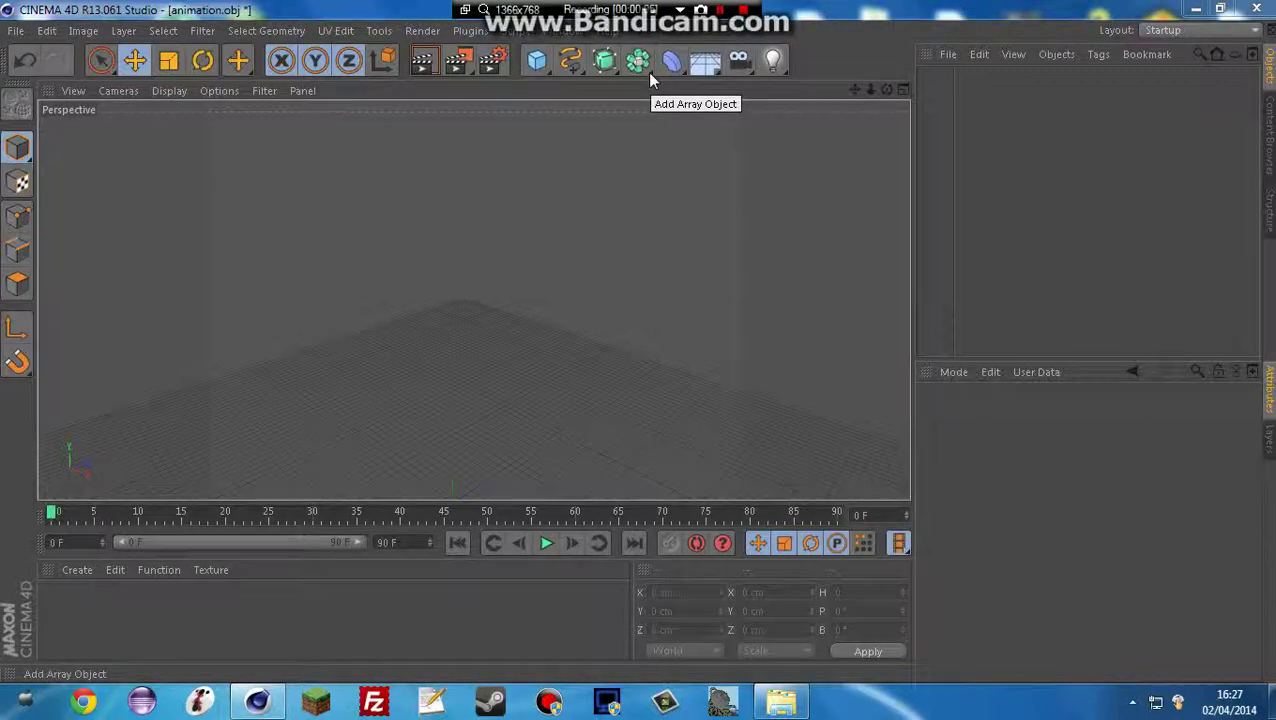
left_click(773, 60)
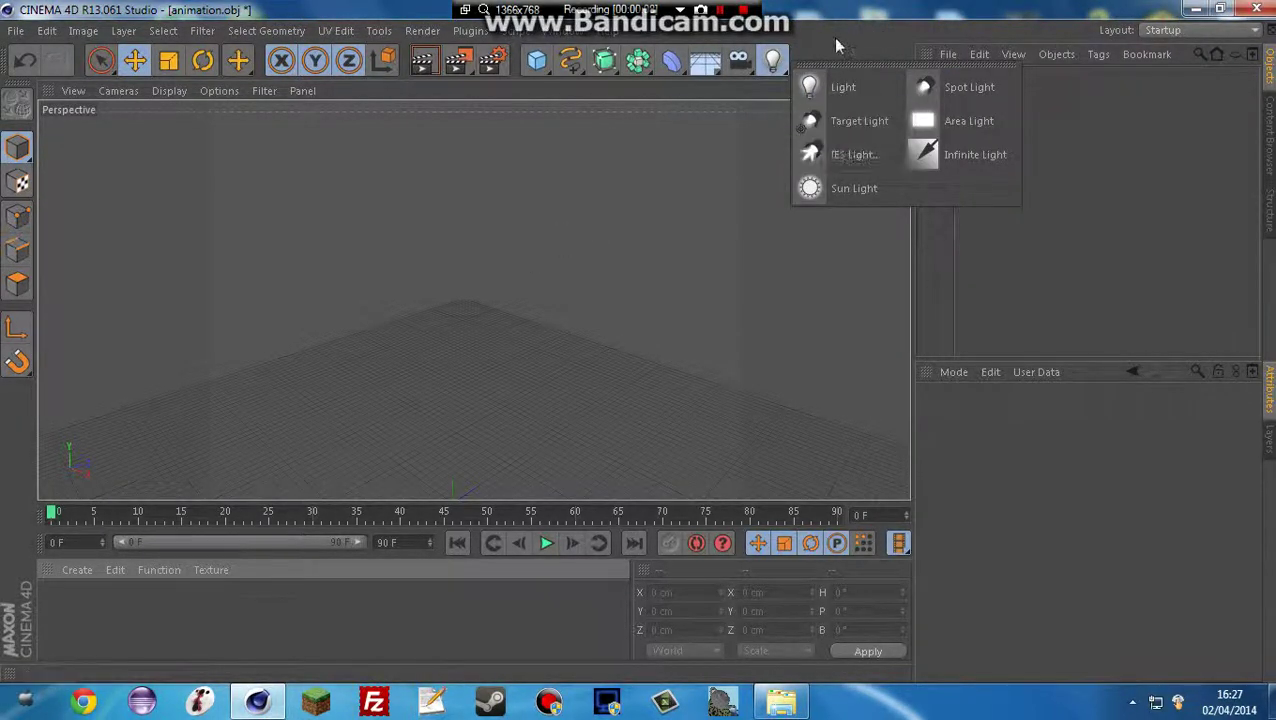
left_click(738, 62)
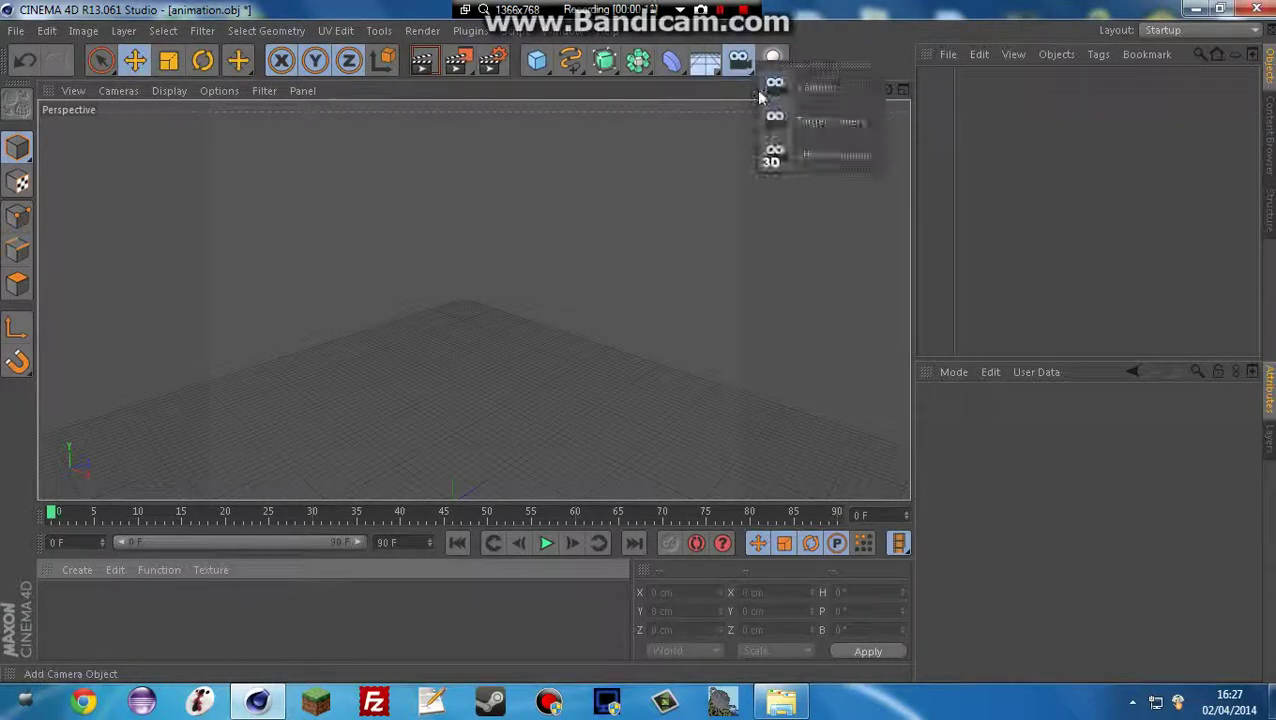
left_click(721, 10)
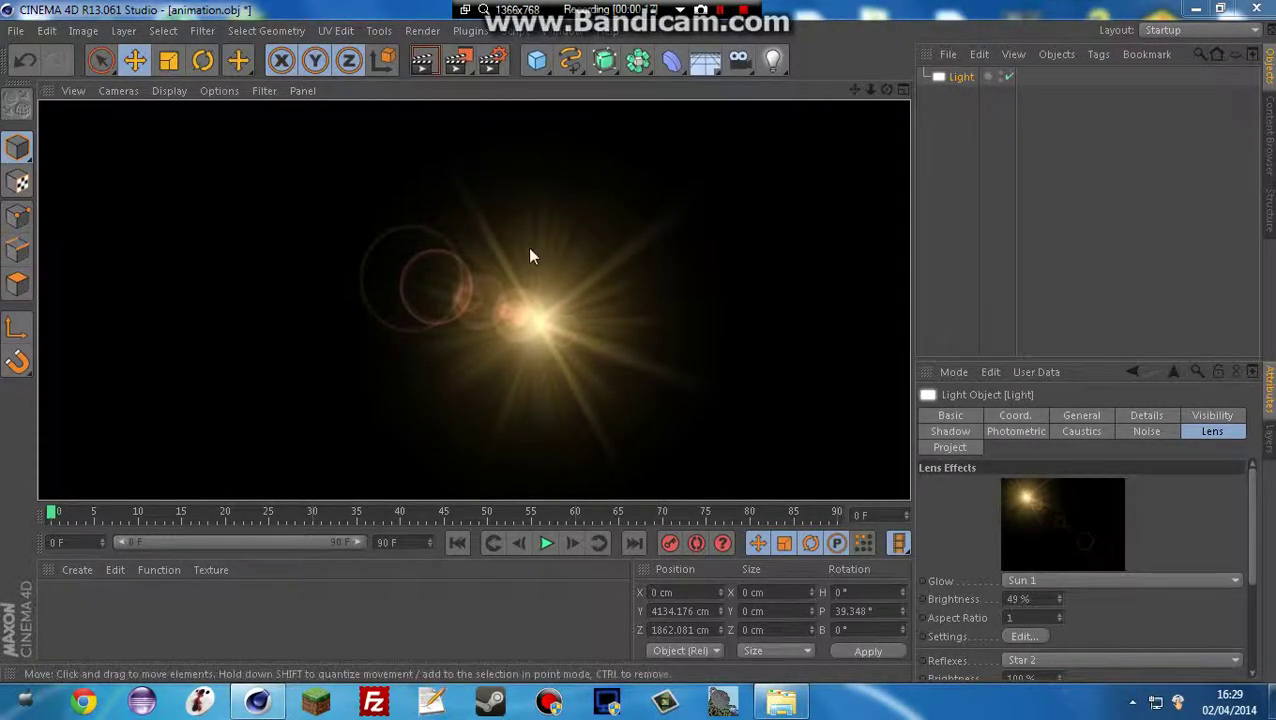
- Delete the Light object from the scene
left_click(981, 230)
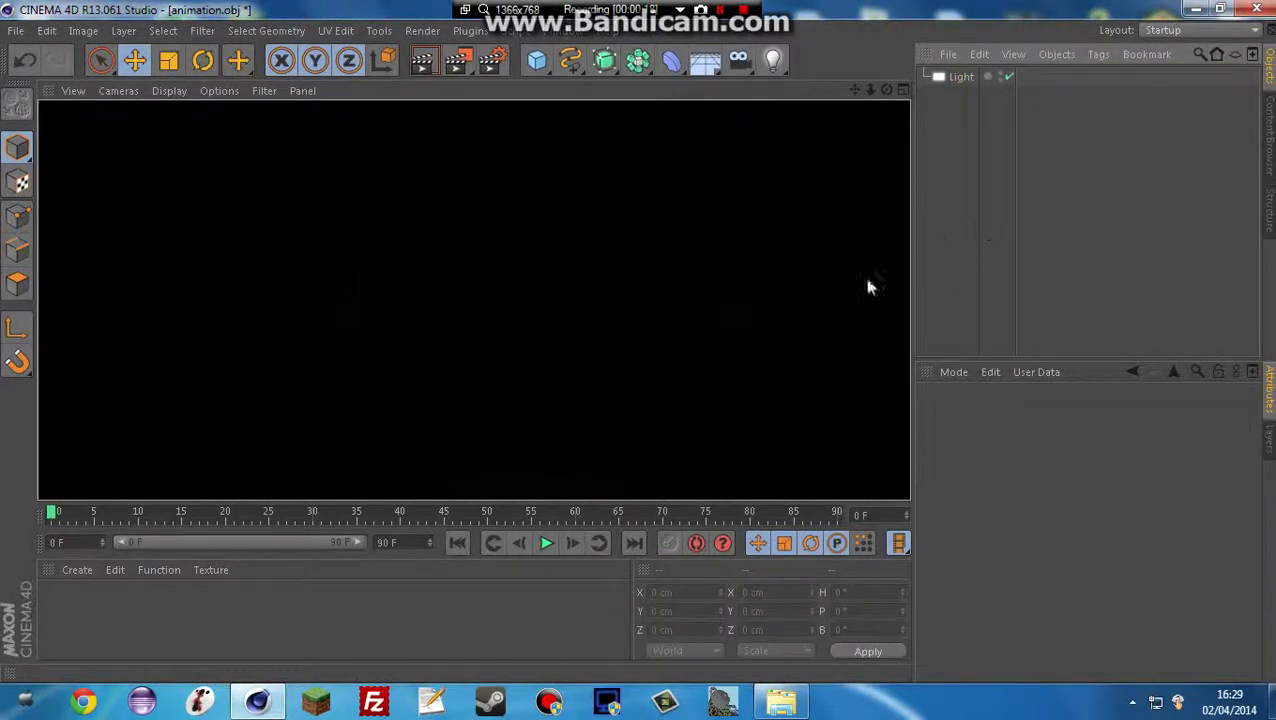
left_click(537, 325)
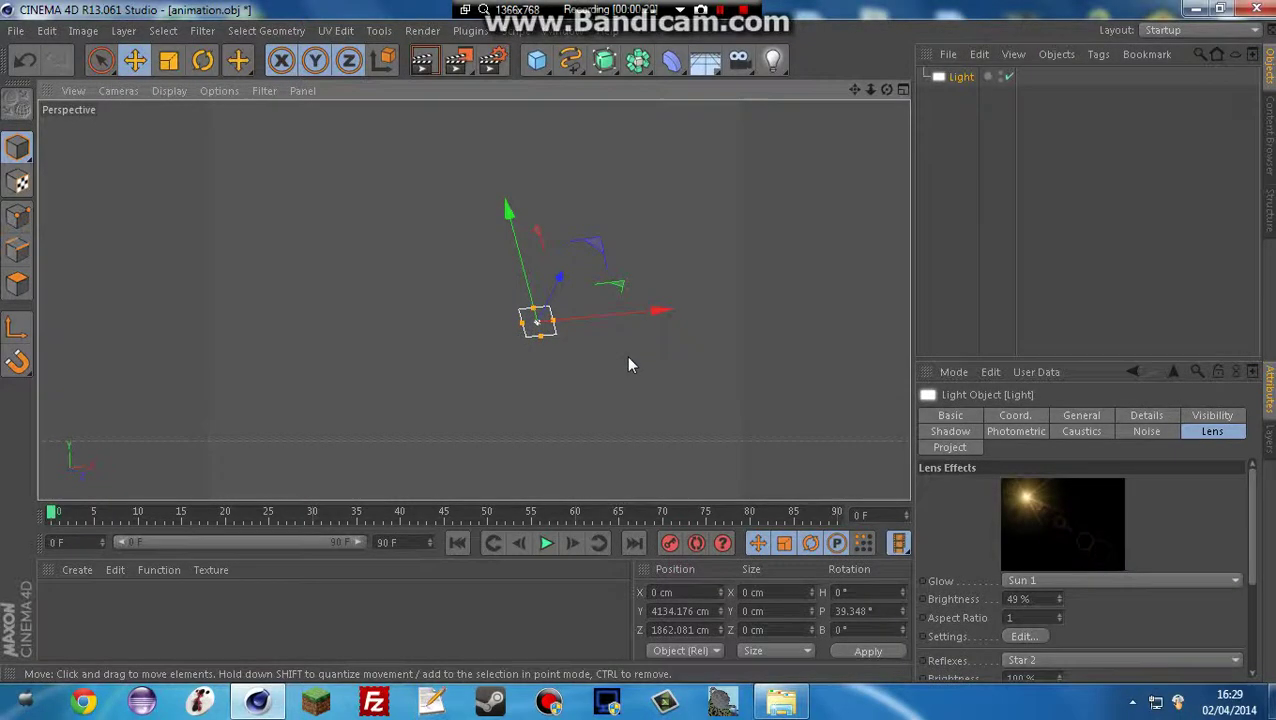
key("Delete")
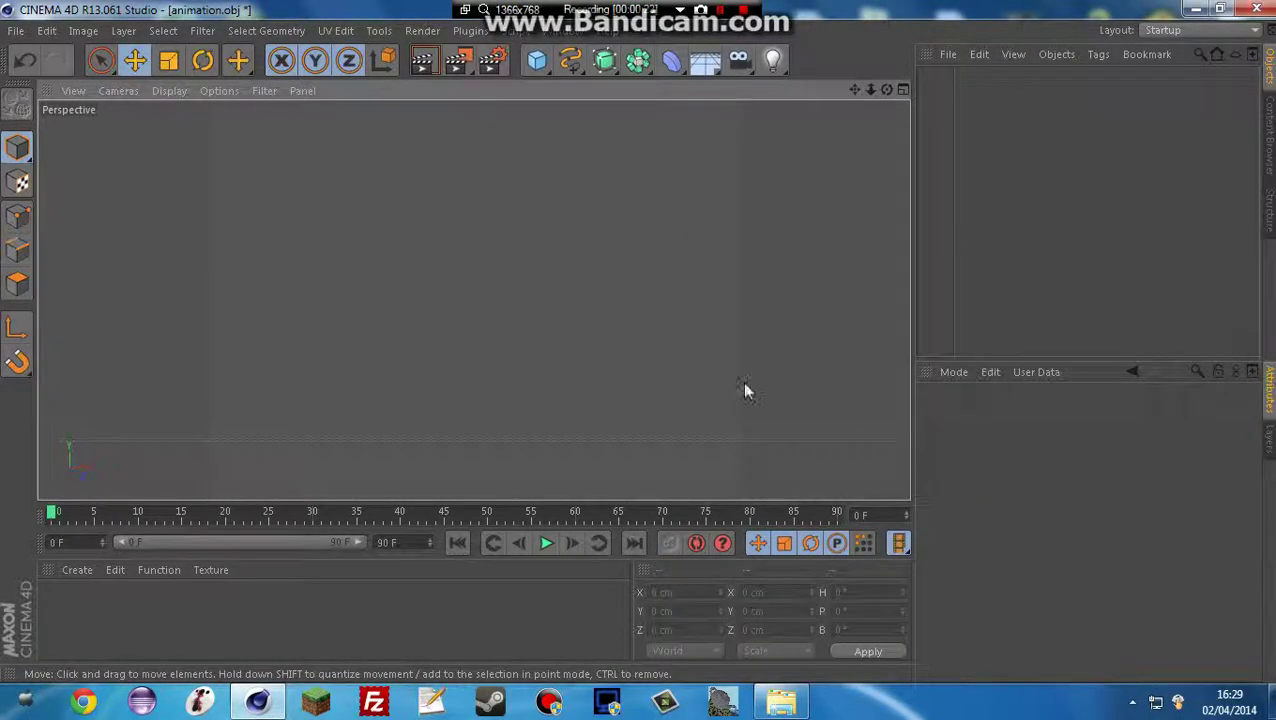
- Switch to Mineways and open the Slimey world
left_click(725, 705)
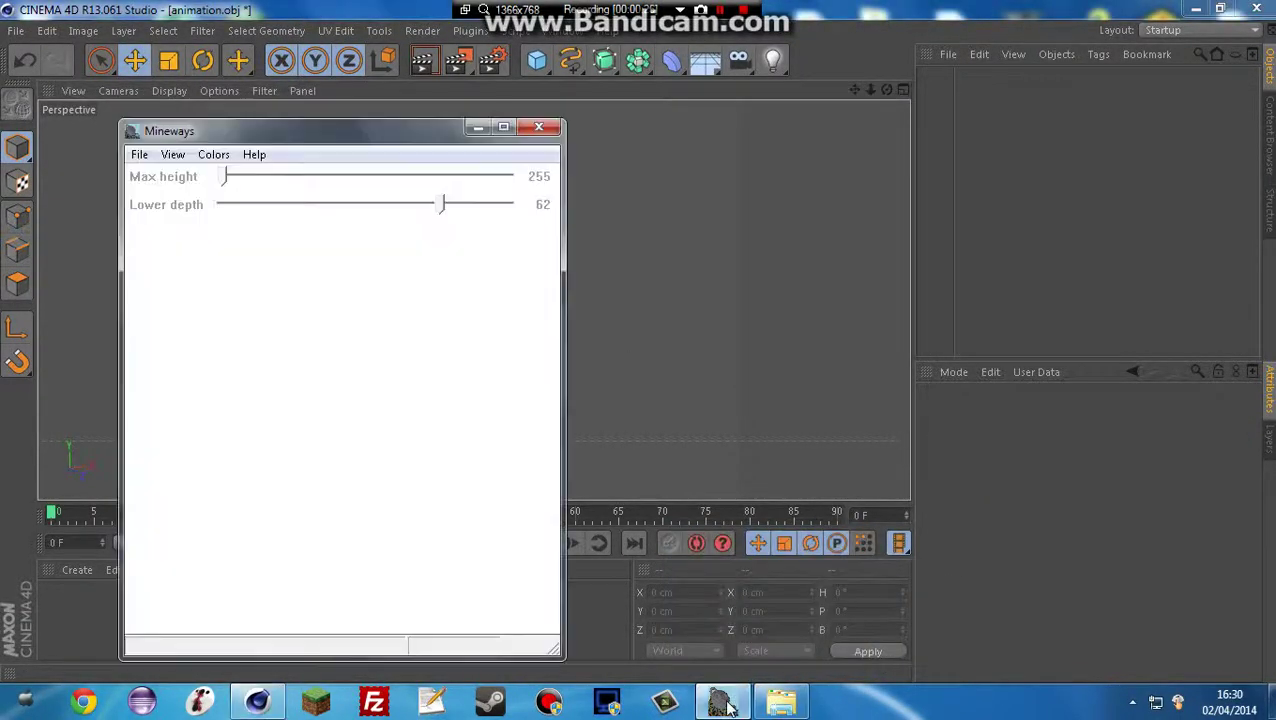
left_click(141, 157)
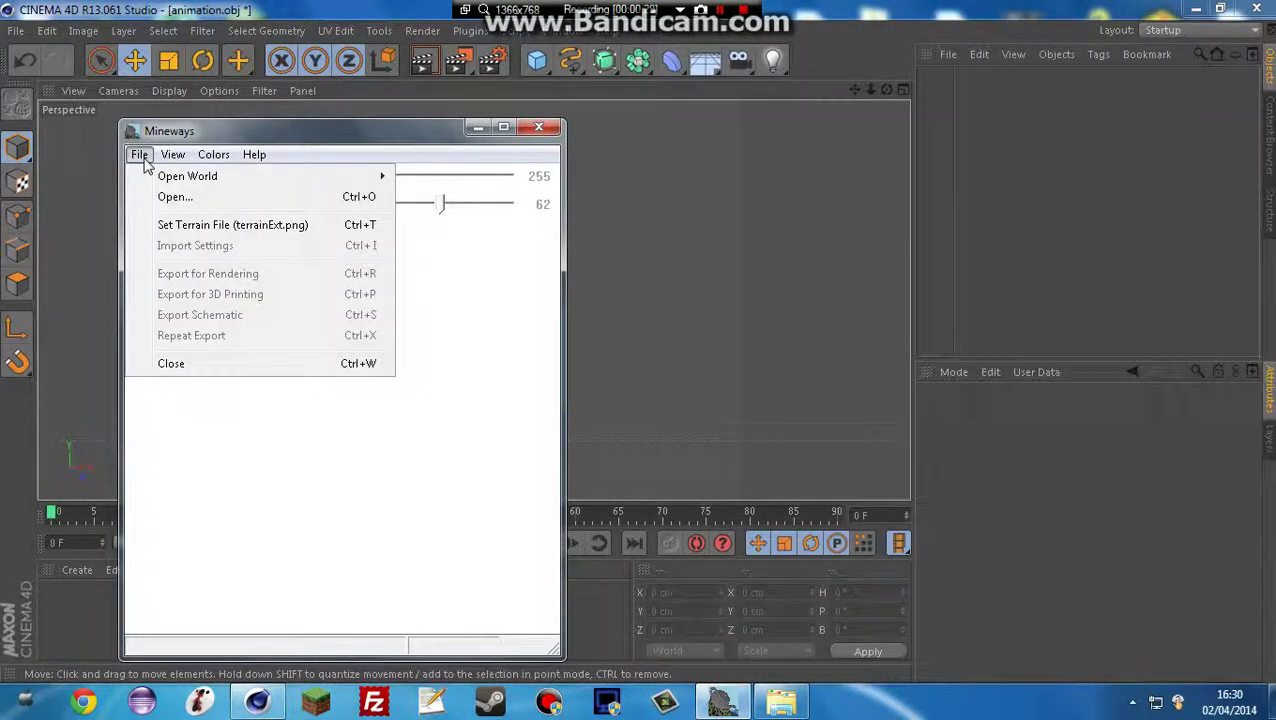
mouse_move(150, 180)
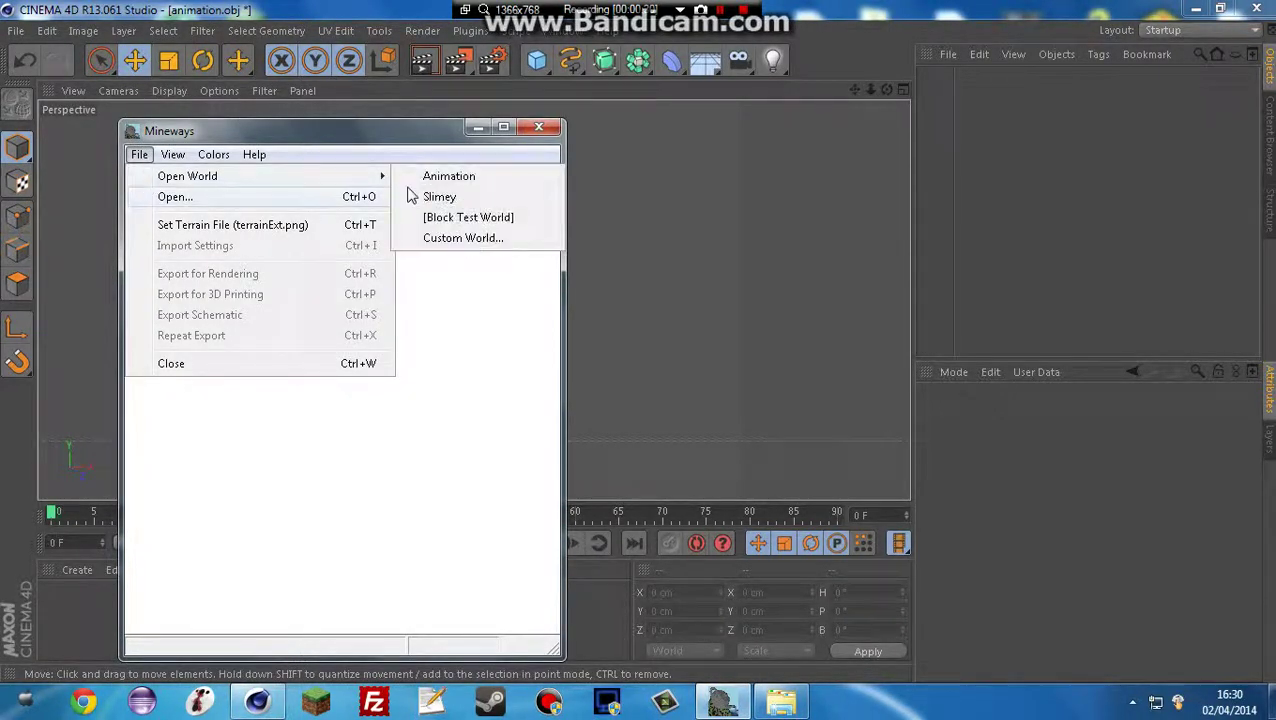
left_click(467, 193)
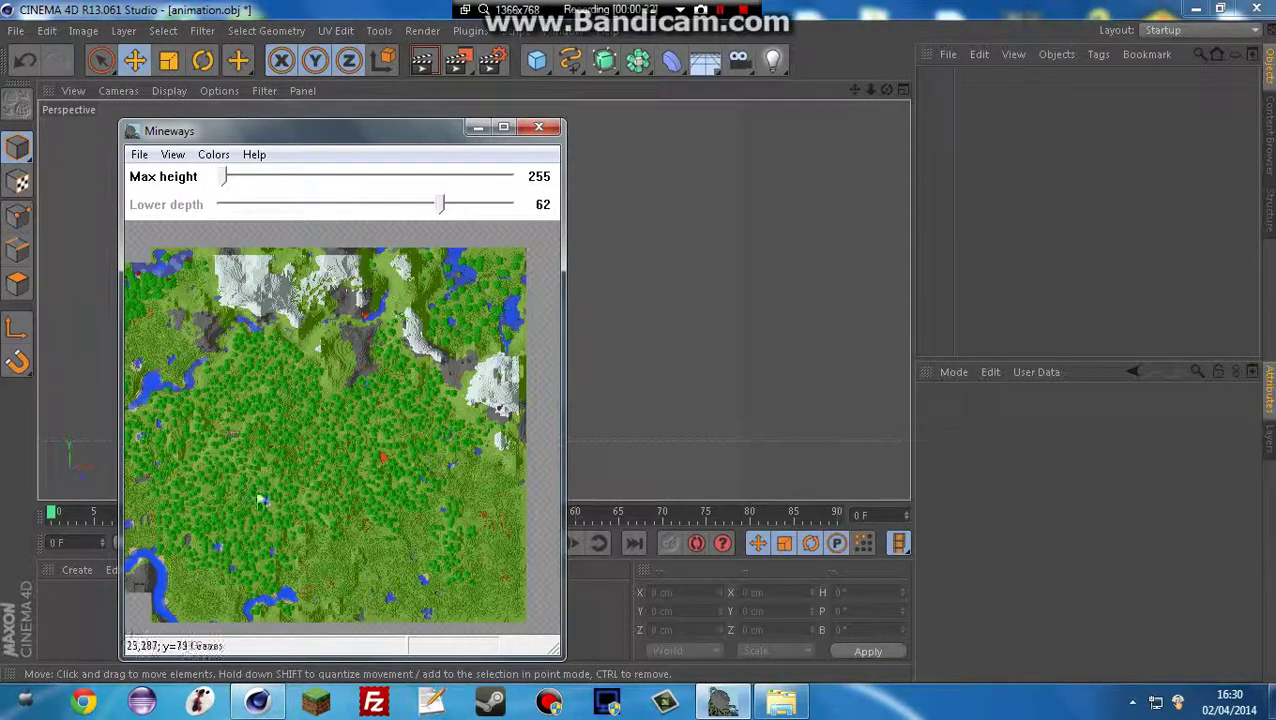
- Select a rectangular export area on the world map around the small structure and the trees surrounding it
scroll(215, 443, "up", 6)
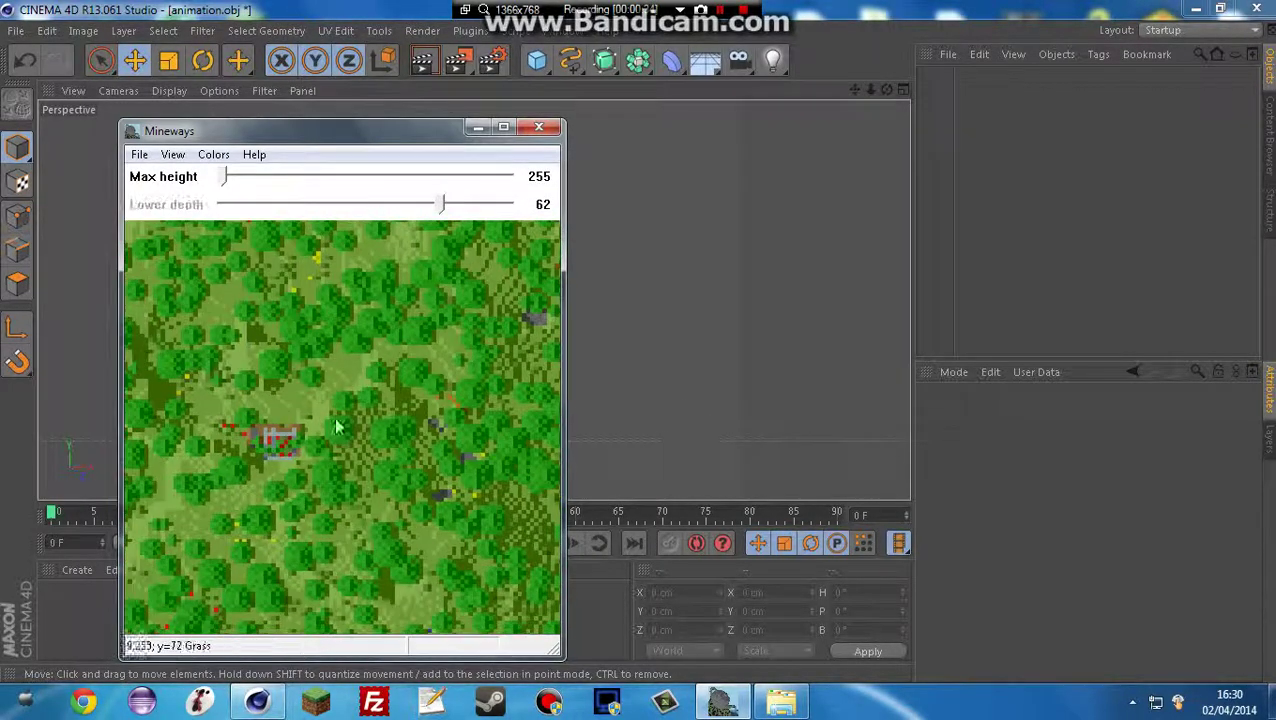
left_click_drag(228, 446, 364, 451)
right_click_drag(298, 399, 483, 518)
left_click(690, 458)
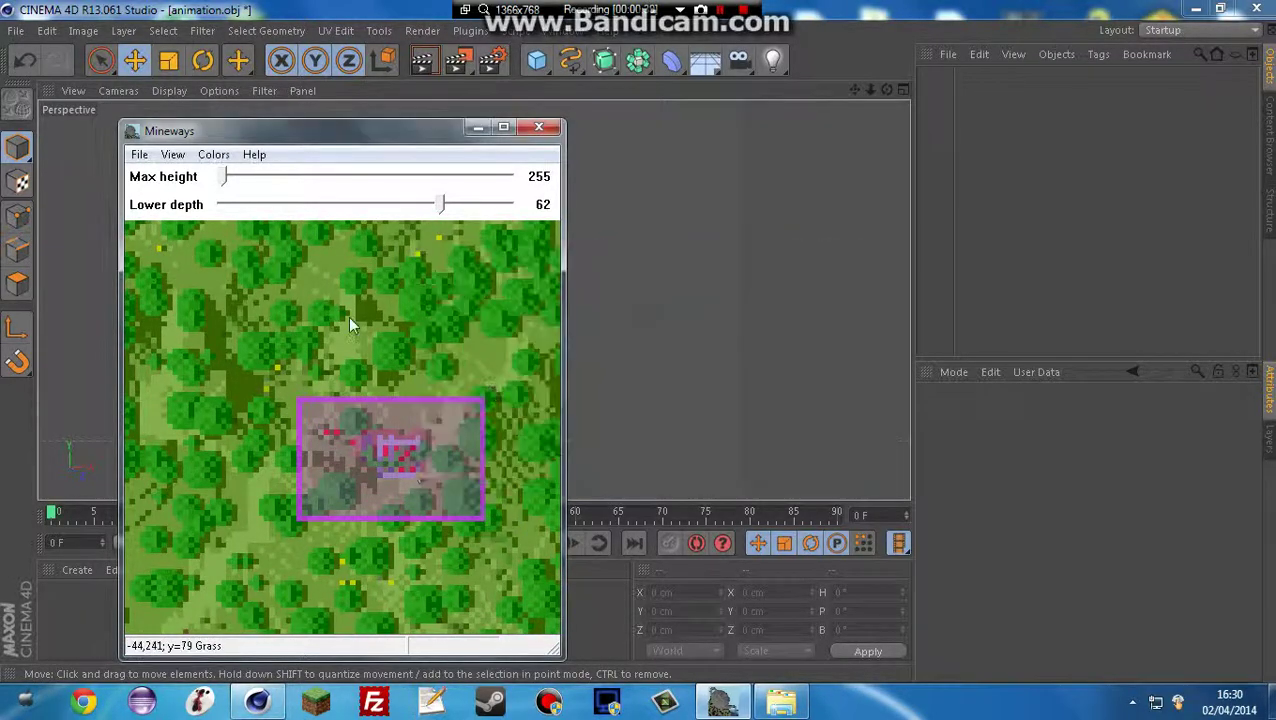
- Export the selected area for rendering as an absolute Wavefront OBJ named test with the default export settings, and close Mineways
left_click(140, 155)
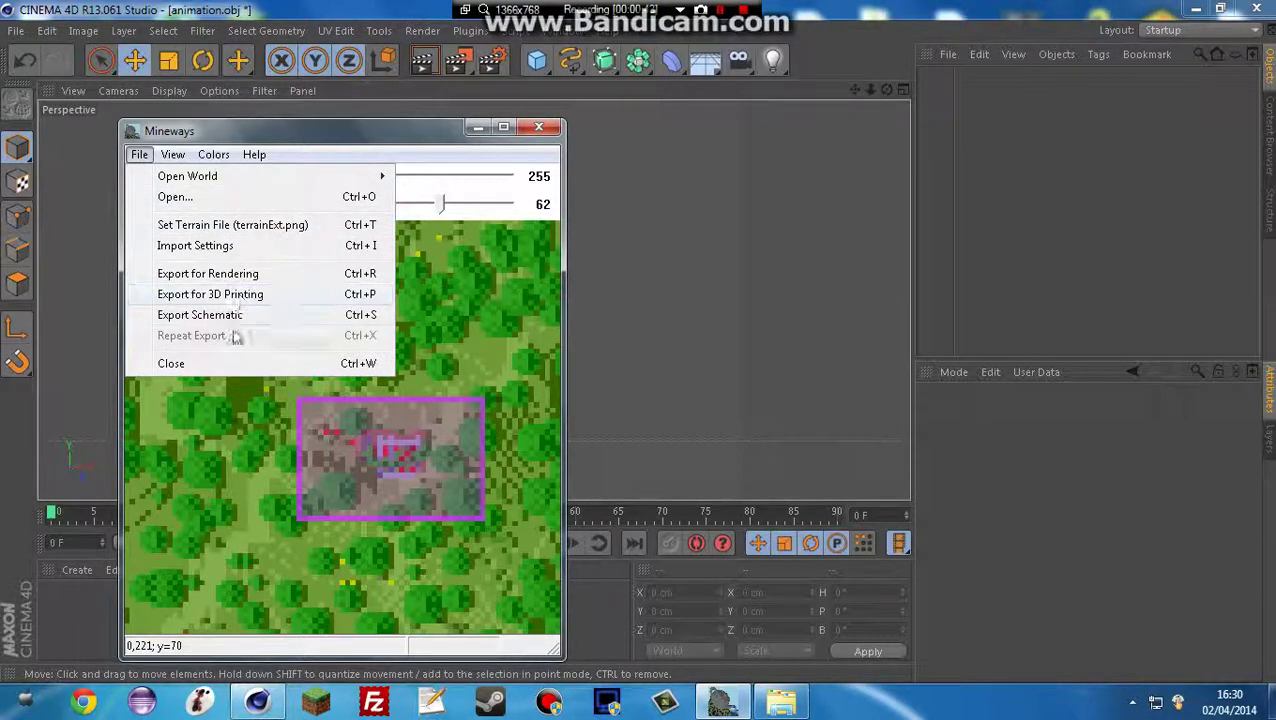
left_click(258, 276)
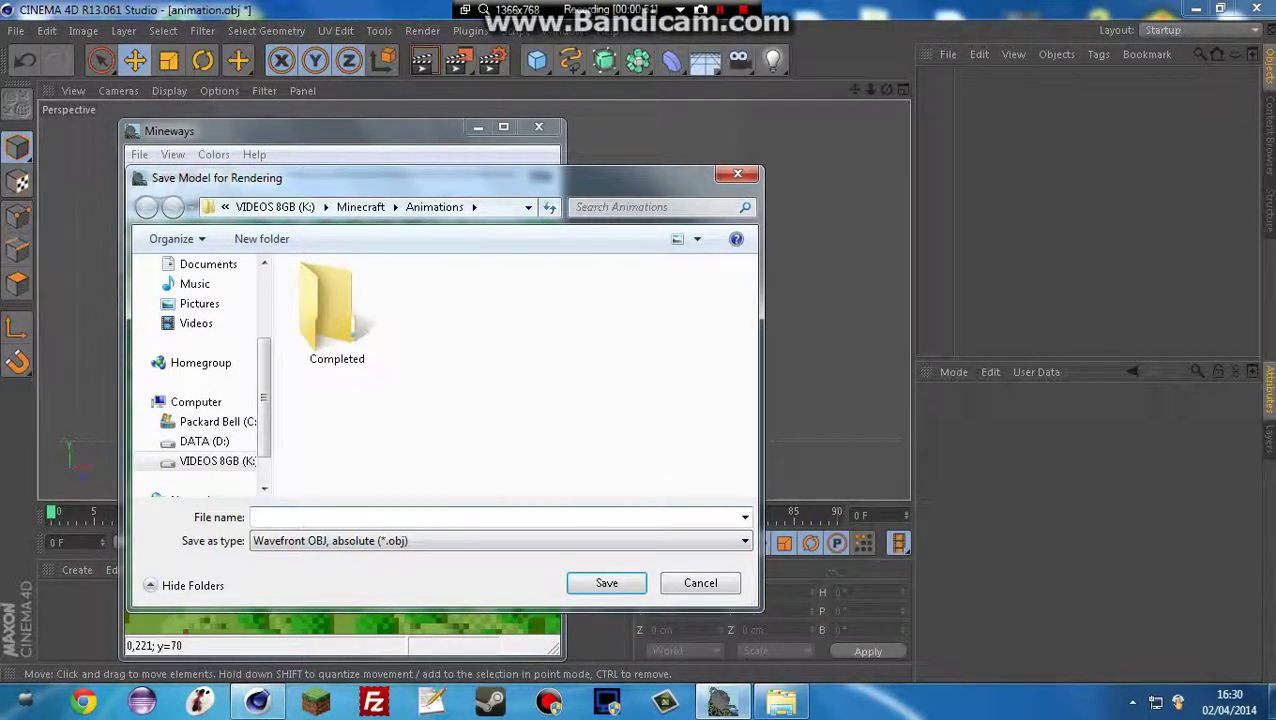
type("tes")
key("Return")
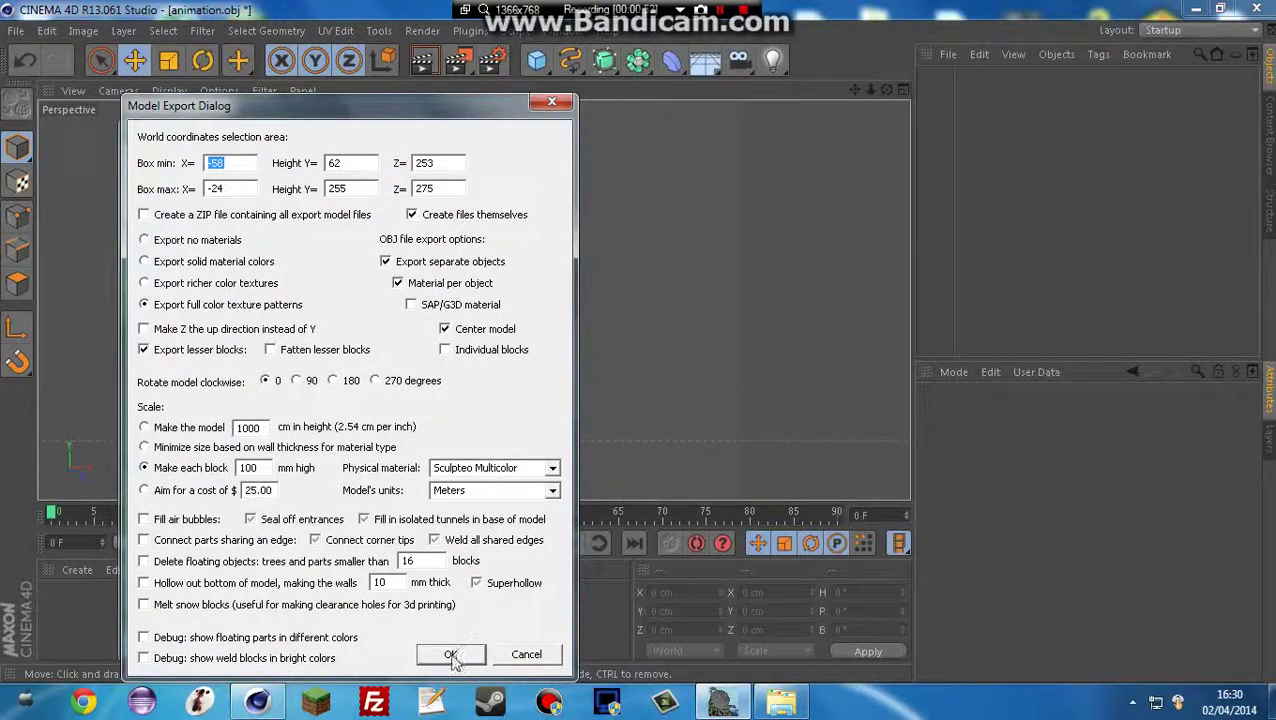
left_click(450, 655)
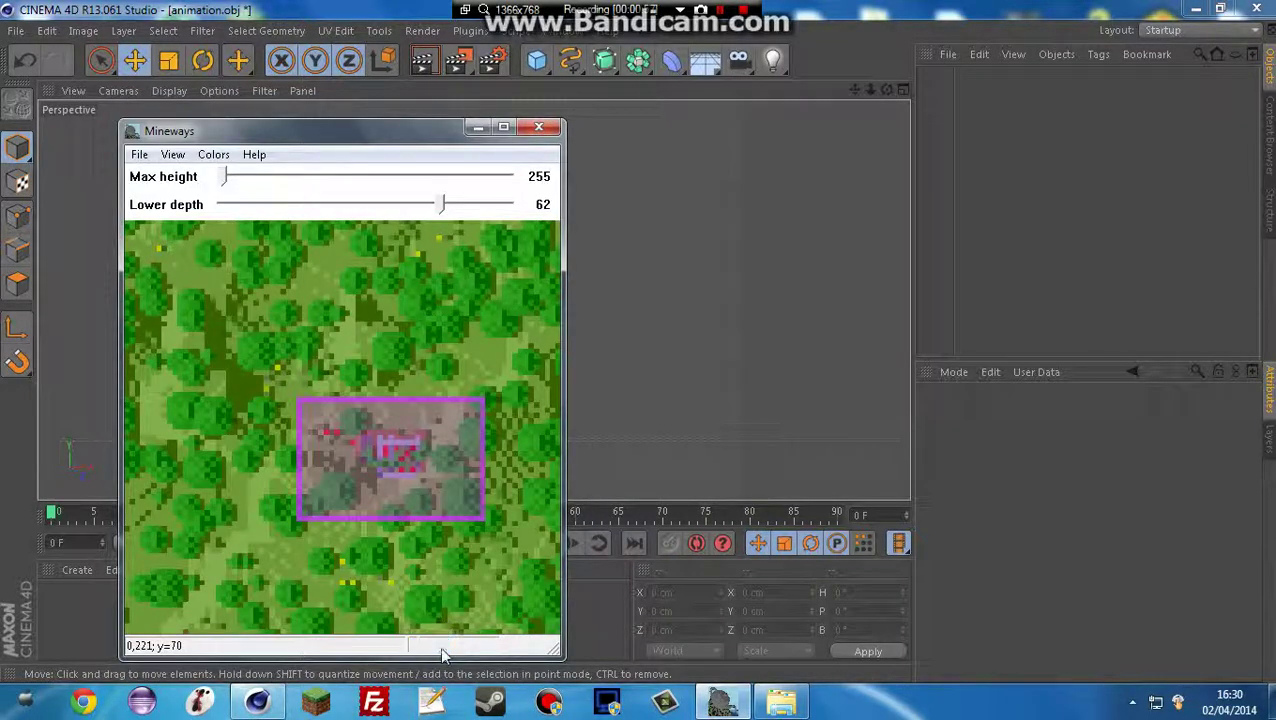
left_click(540, 131)
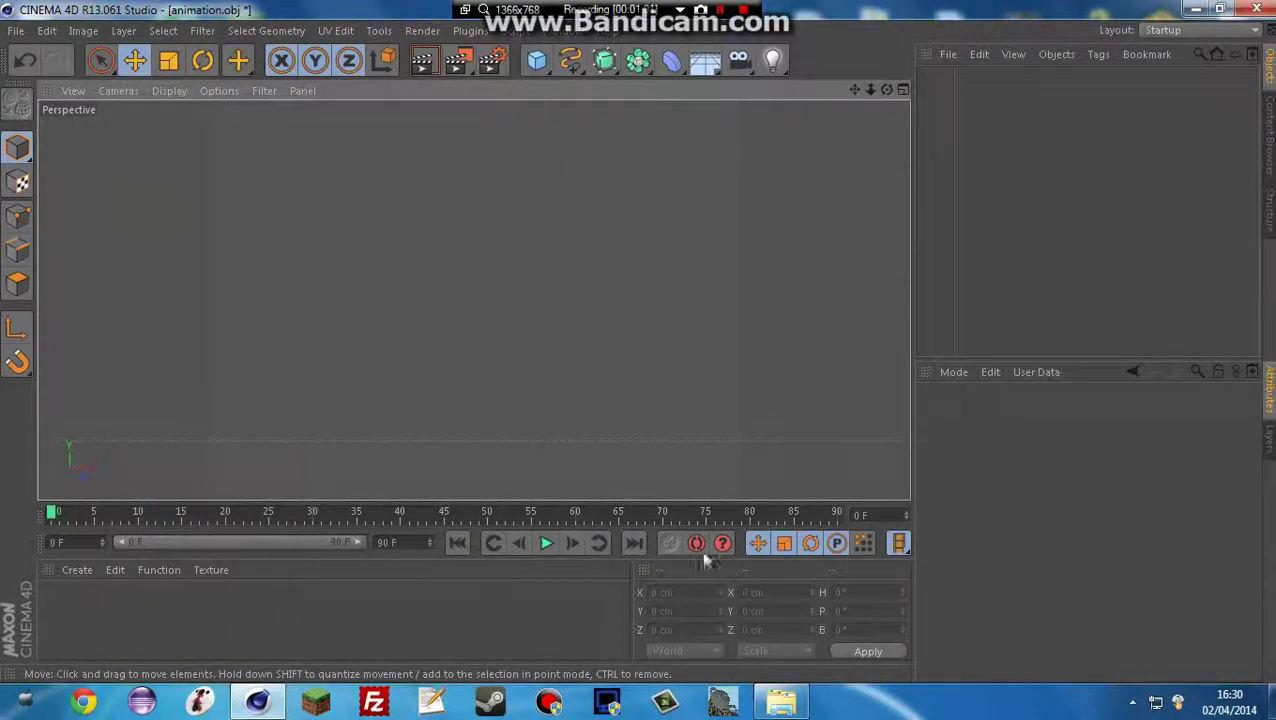
- Import test.obj from the Animations folder into Cinema 4D with a scale of 1000 centimeters
left_click(785, 695)
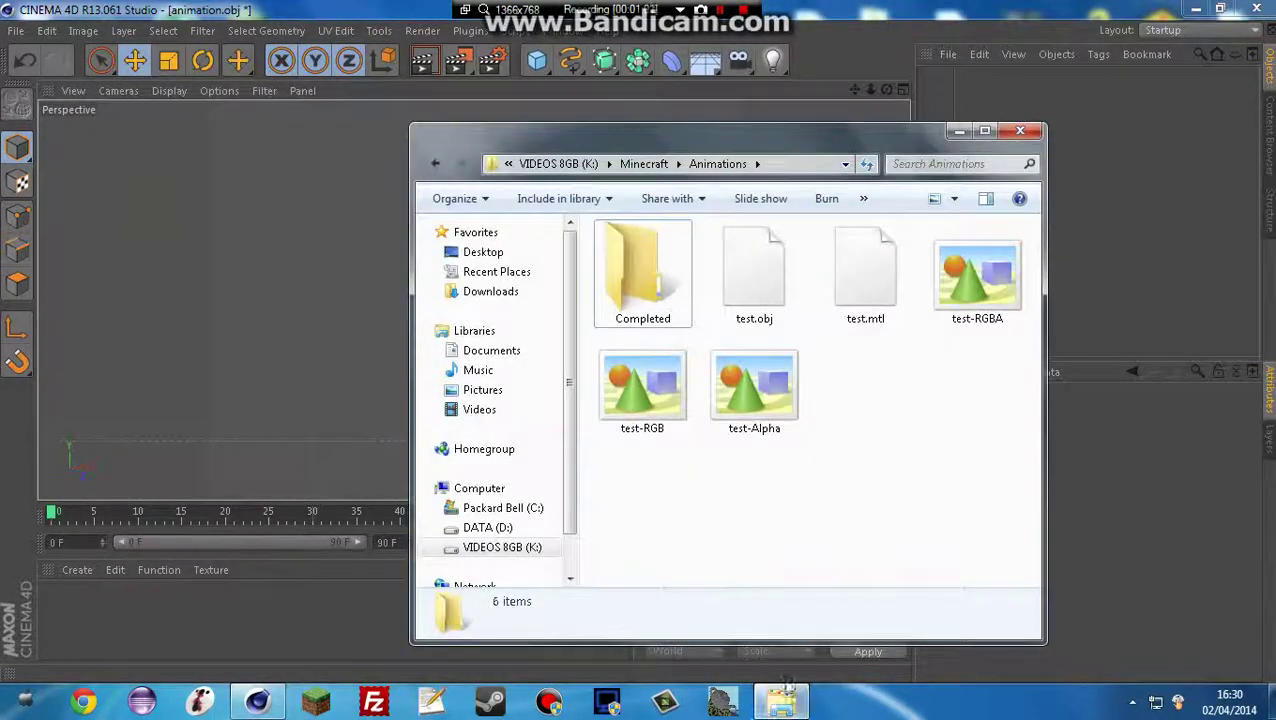
left_click(880, 289)
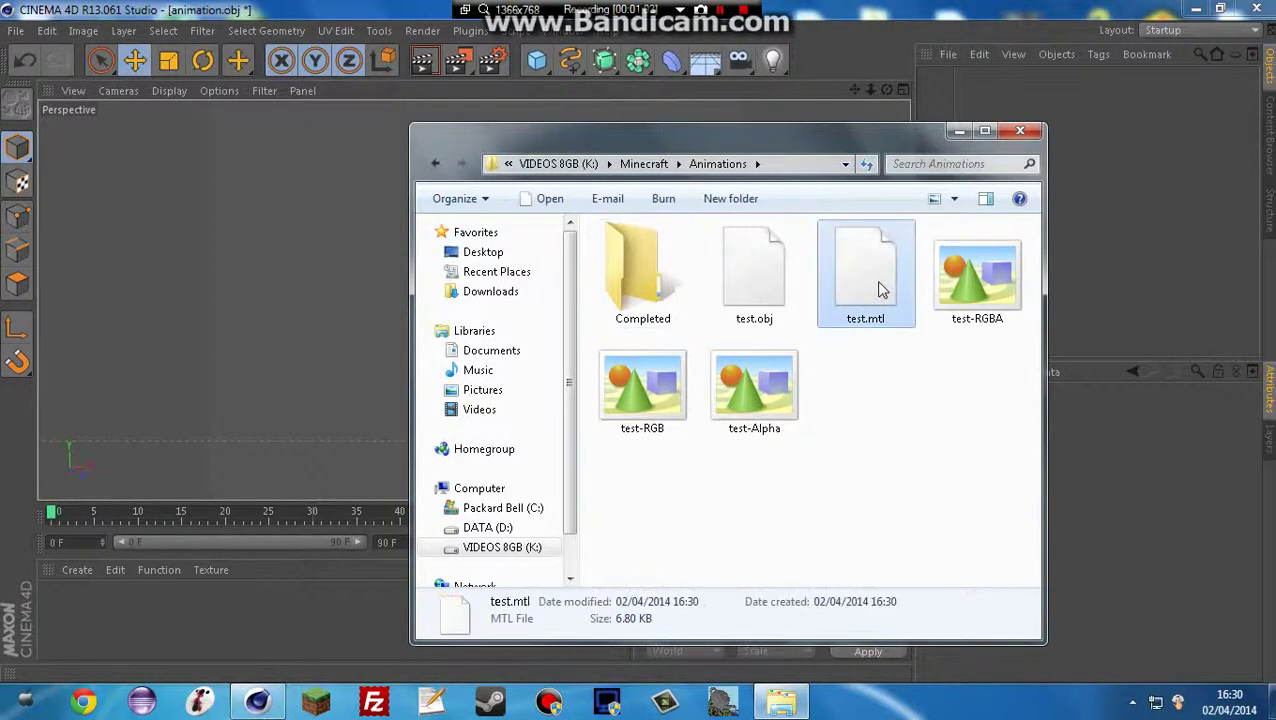
left_click(766, 286)
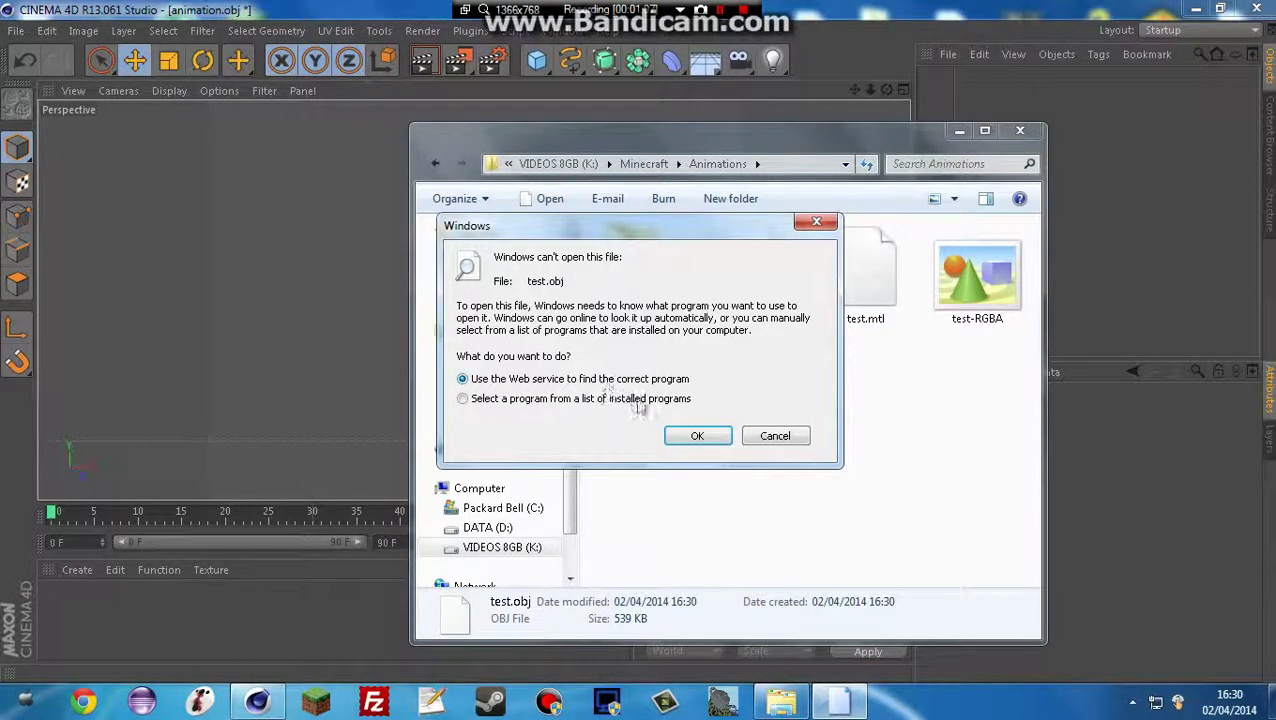
left_click(770, 440)
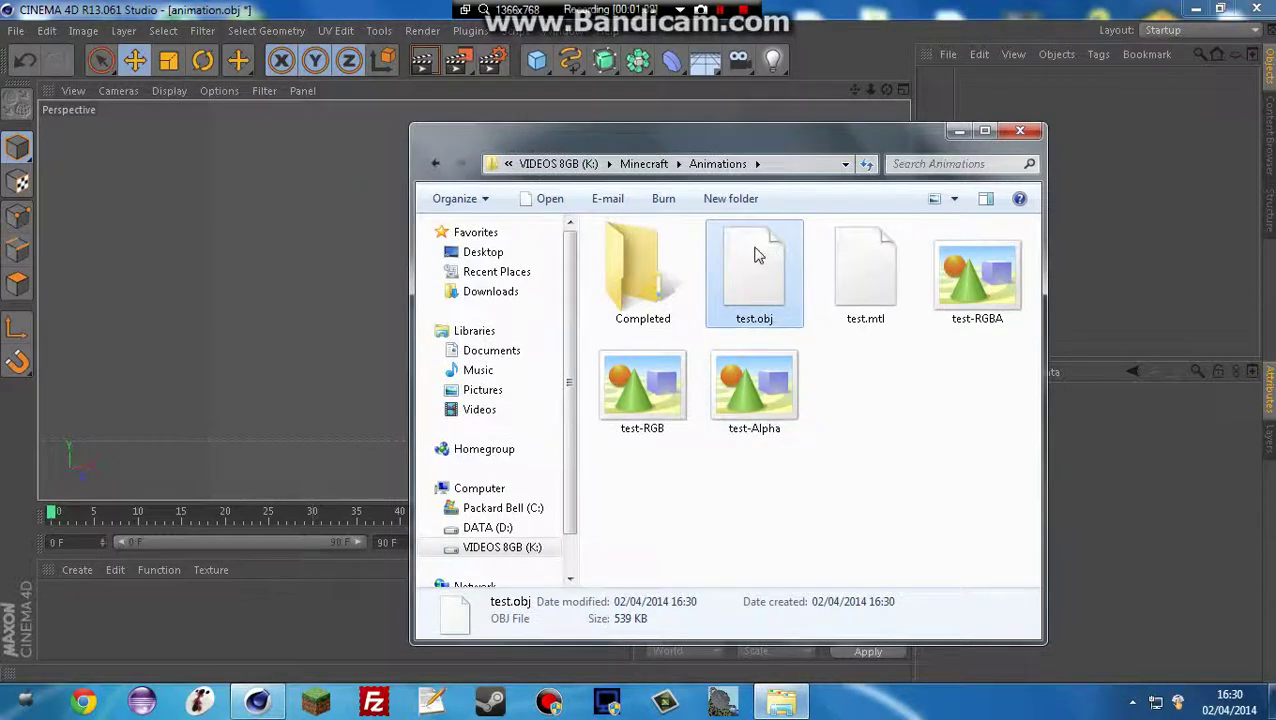
left_click_drag(757, 256, 310, 280)
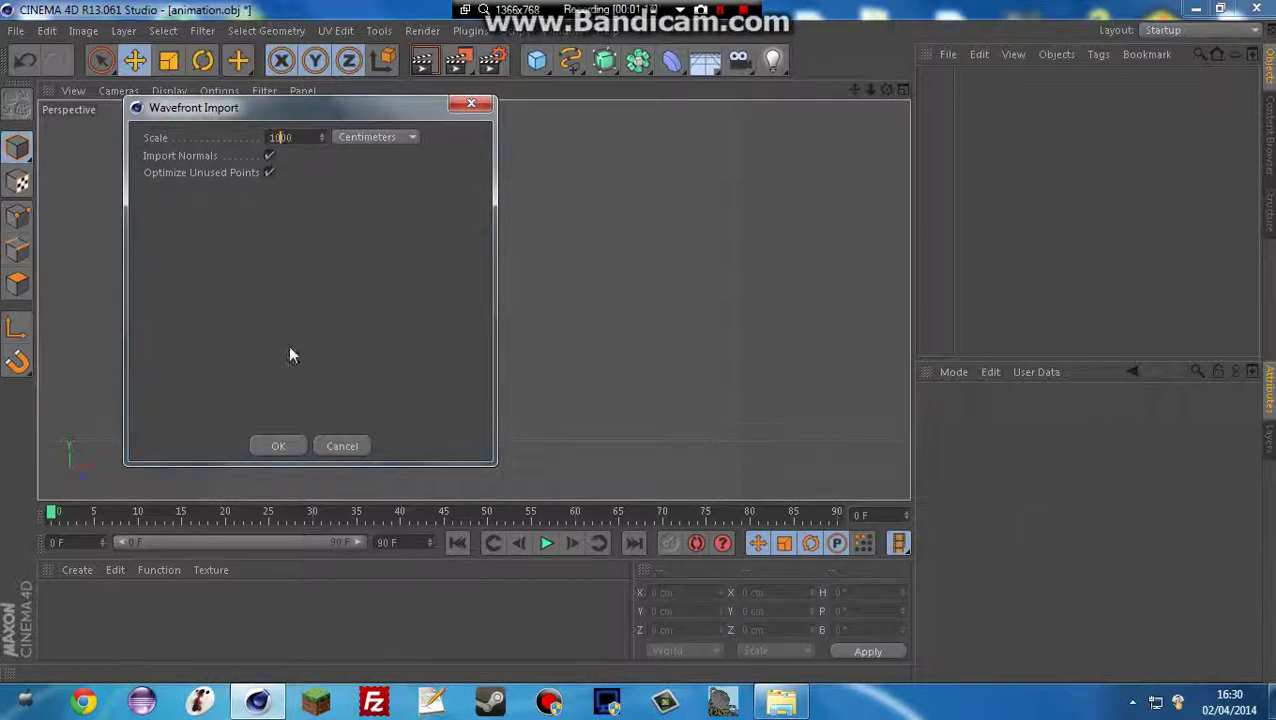
left_click(286, 447)
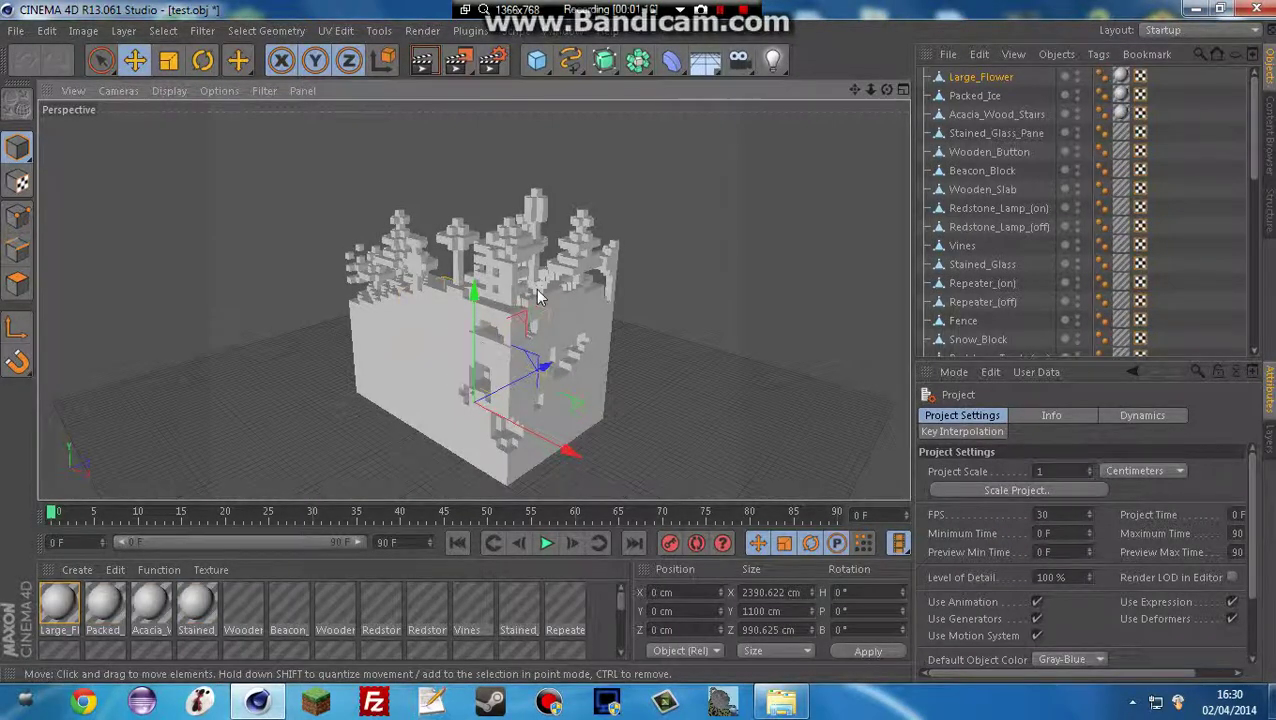
- Select all imported materials and load the test-RGBA image as their Color texture
scroll(537, 291, "up", 2)
left_click(589, 603)
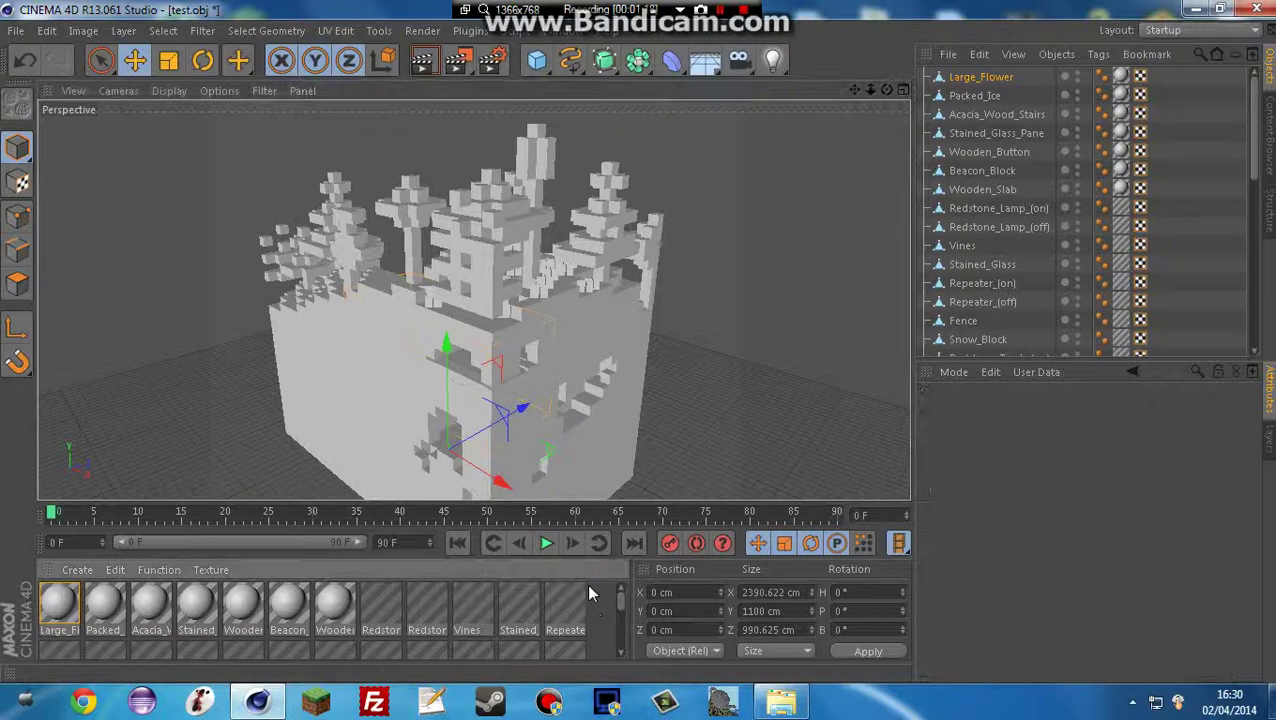
double_click(59, 605)
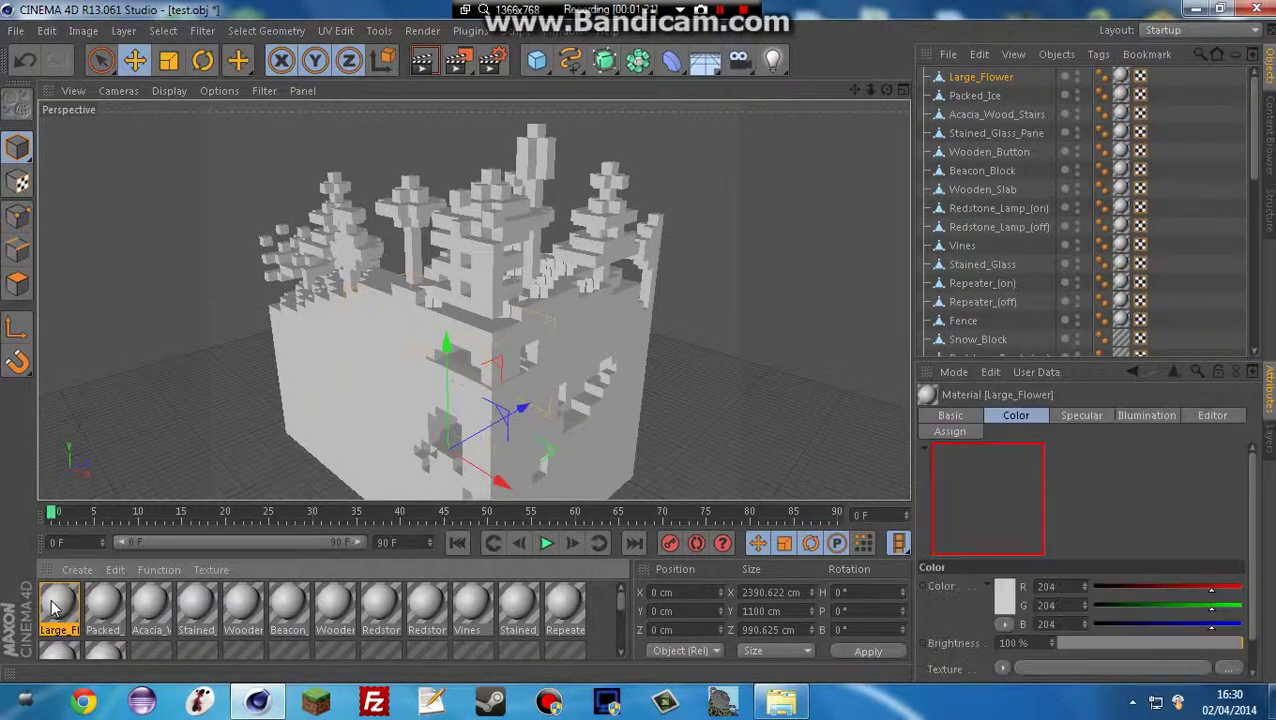
key("ctrl+a")
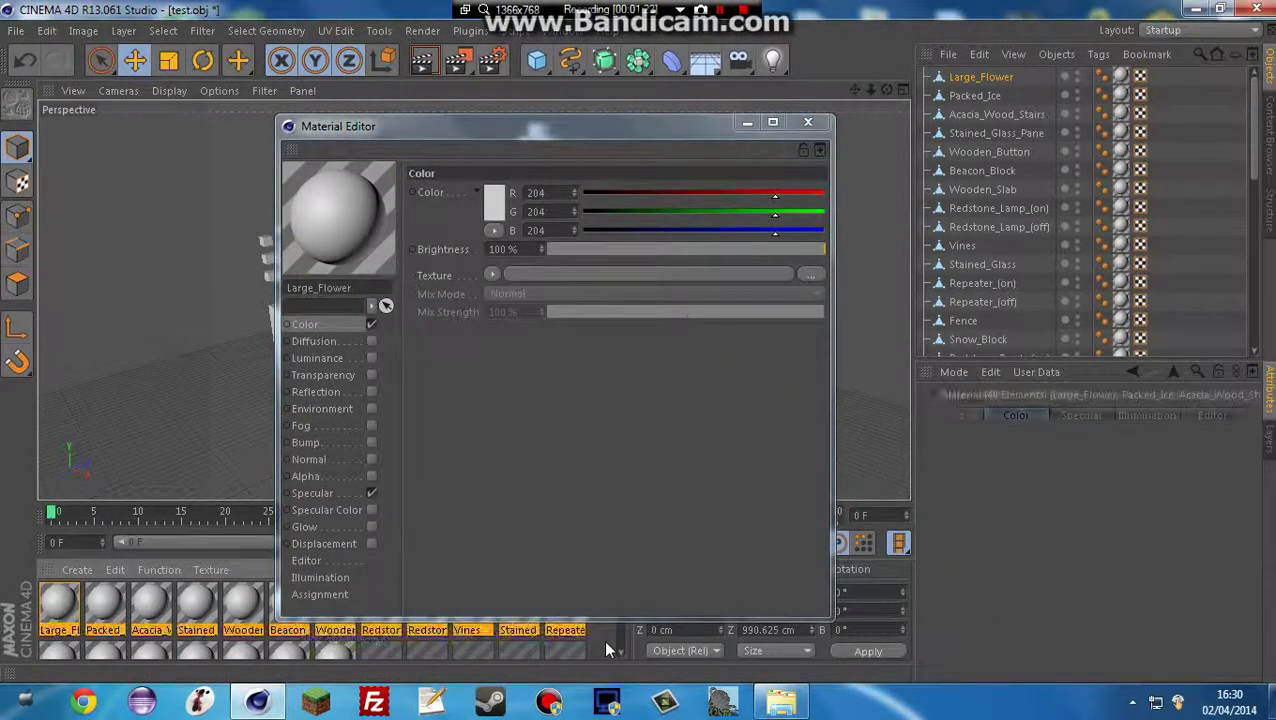
left_click(810, 276)
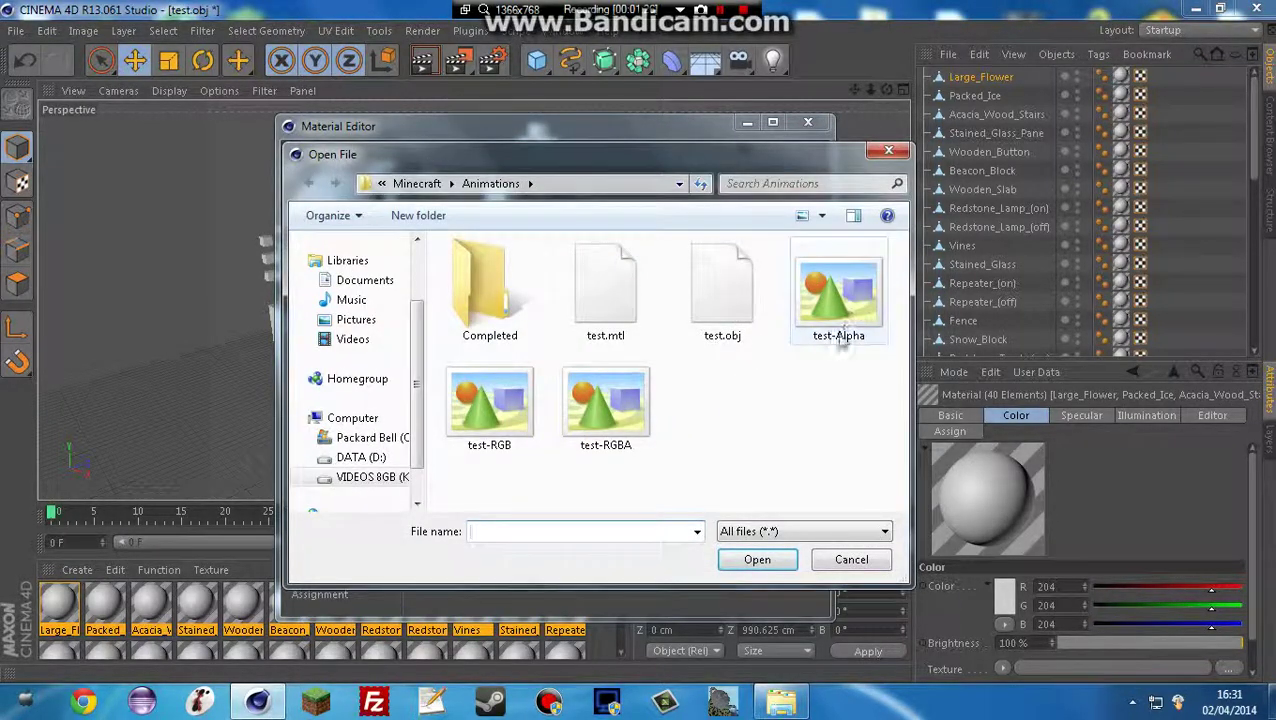
double_click(638, 418)
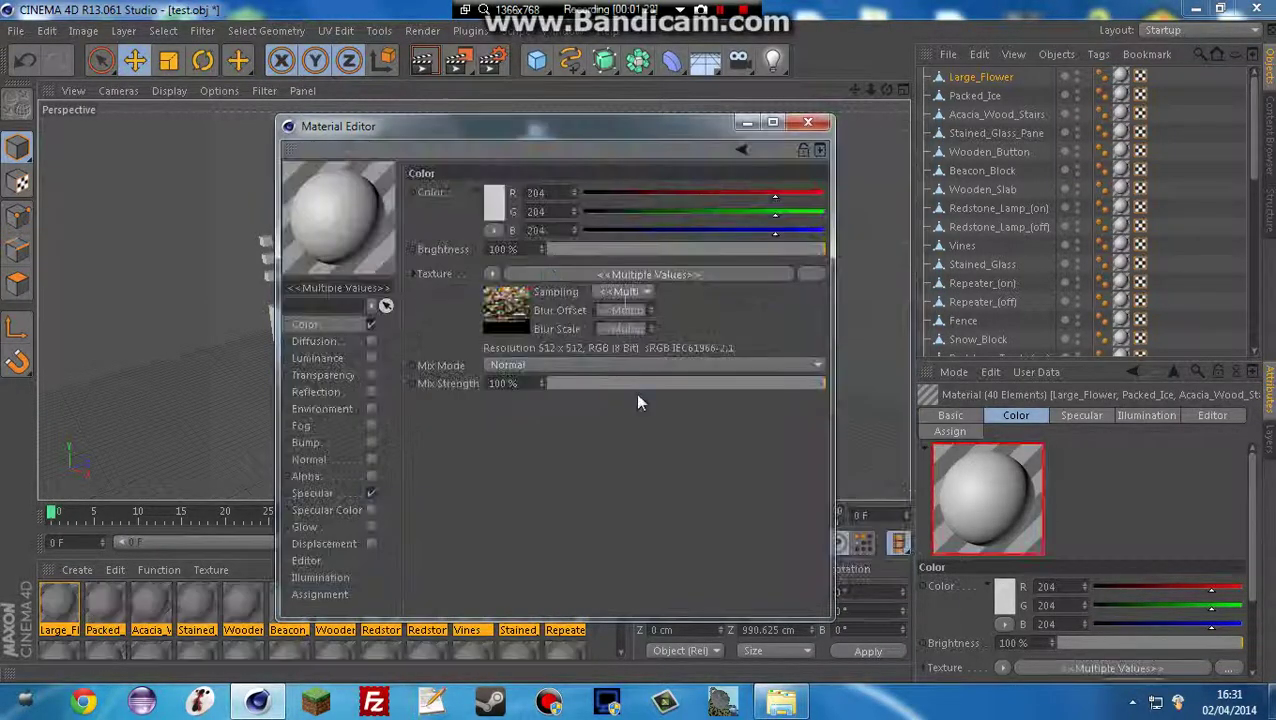
left_click(622, 292)
left_click(645, 336)
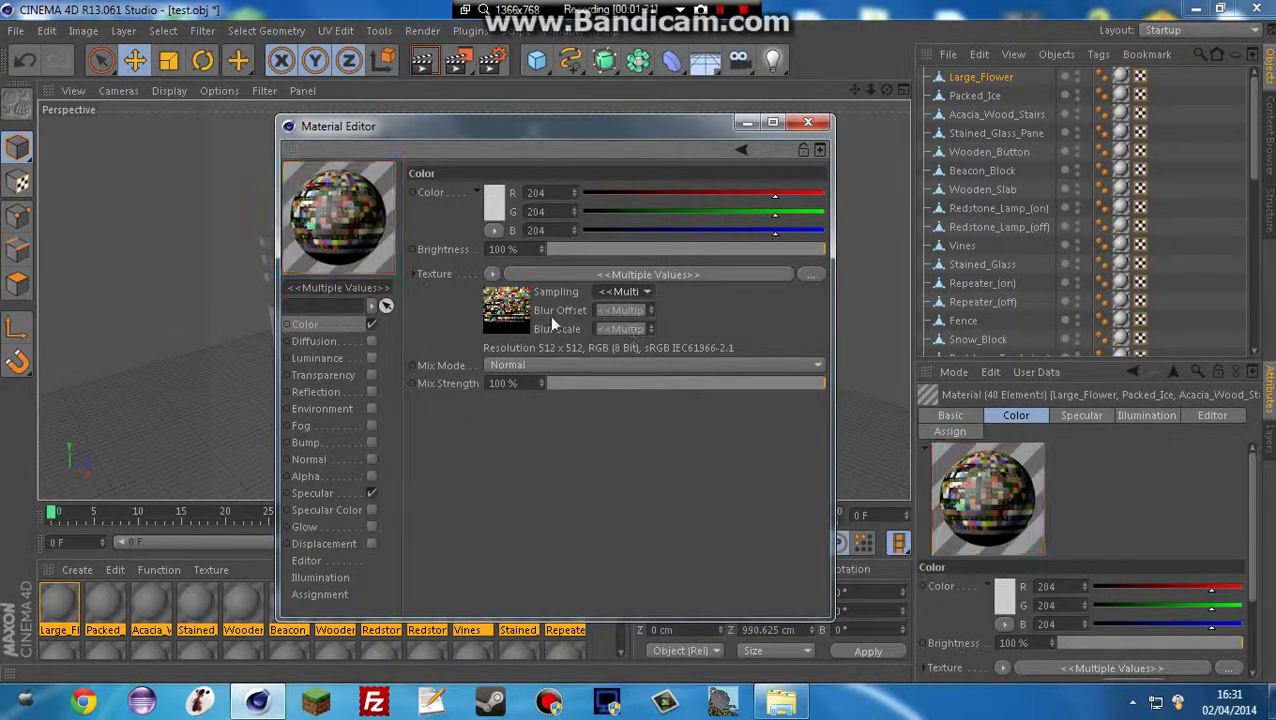
left_click(810, 276)
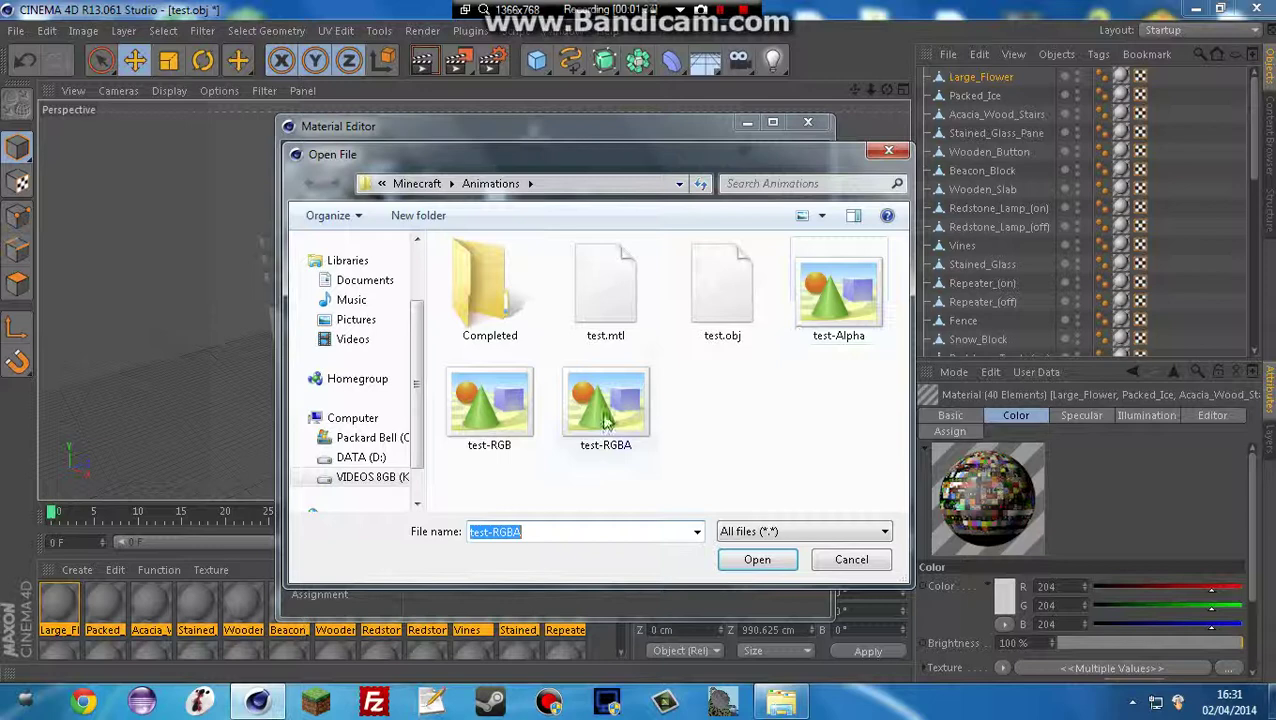
double_click(606, 410)
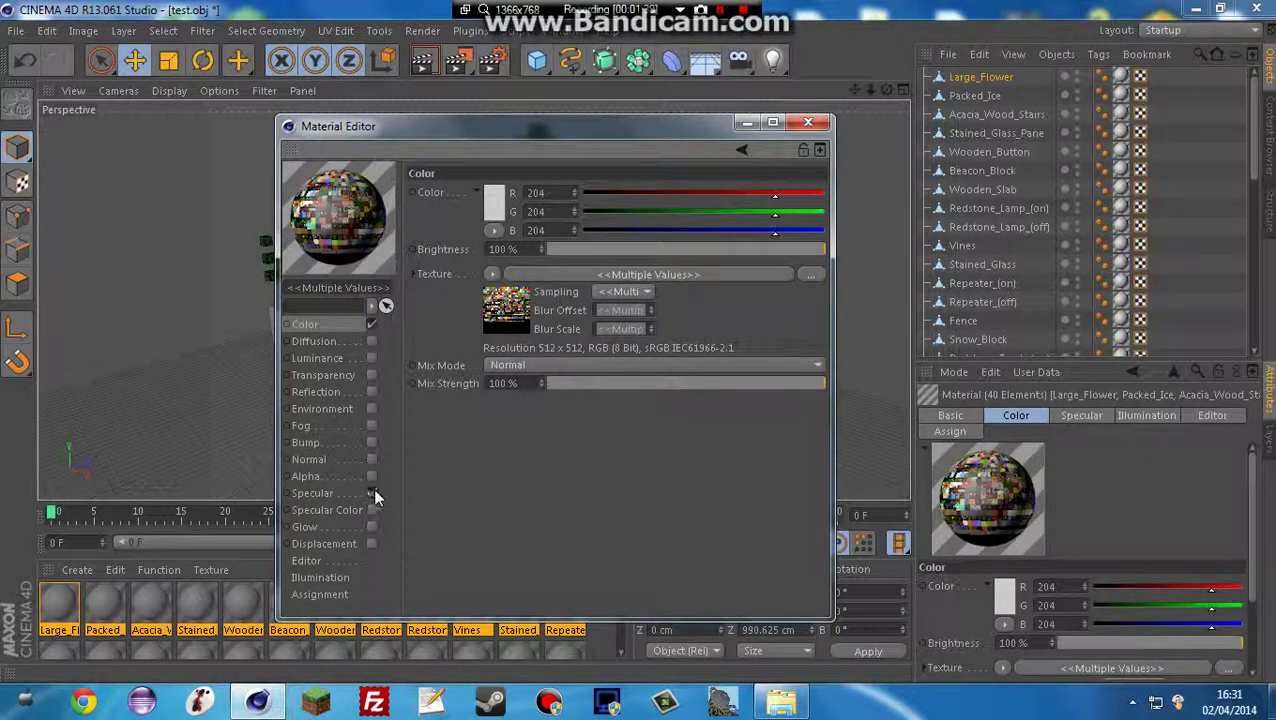
- Disable Specular on all selected materials and enable Alpha with the test-Alpha image as its texture
left_click(372, 493)
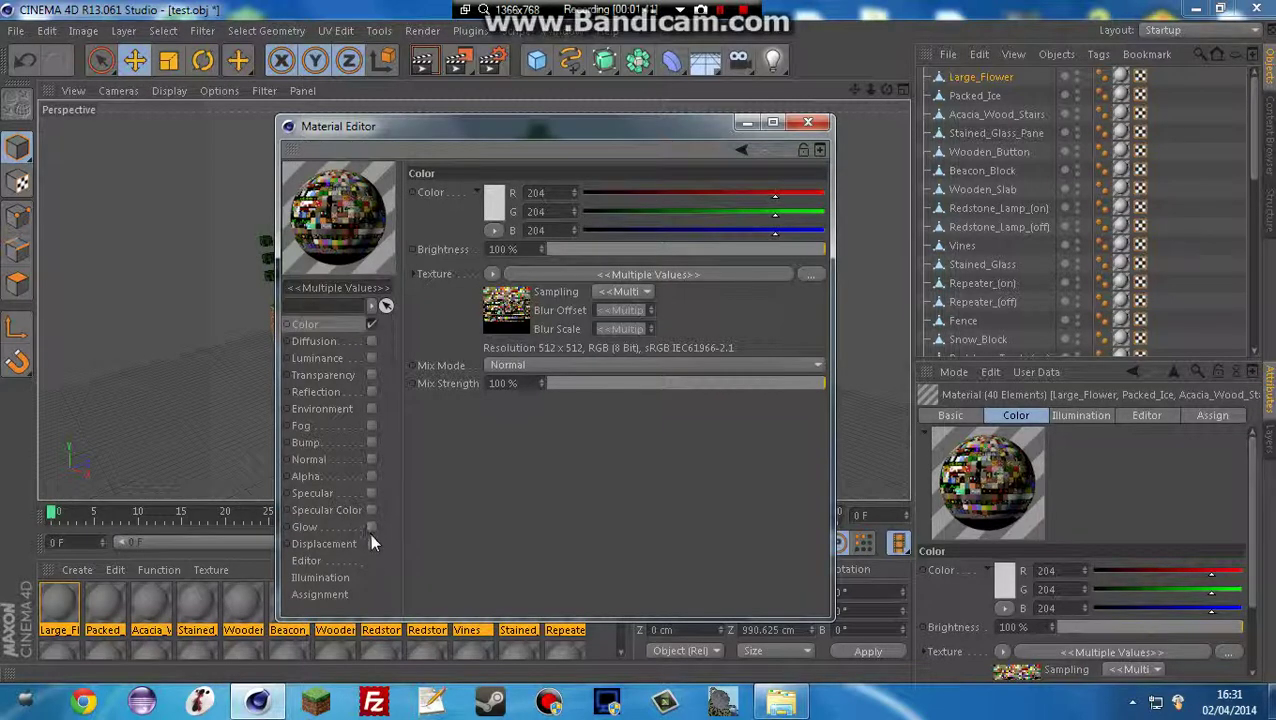
left_click(371, 476)
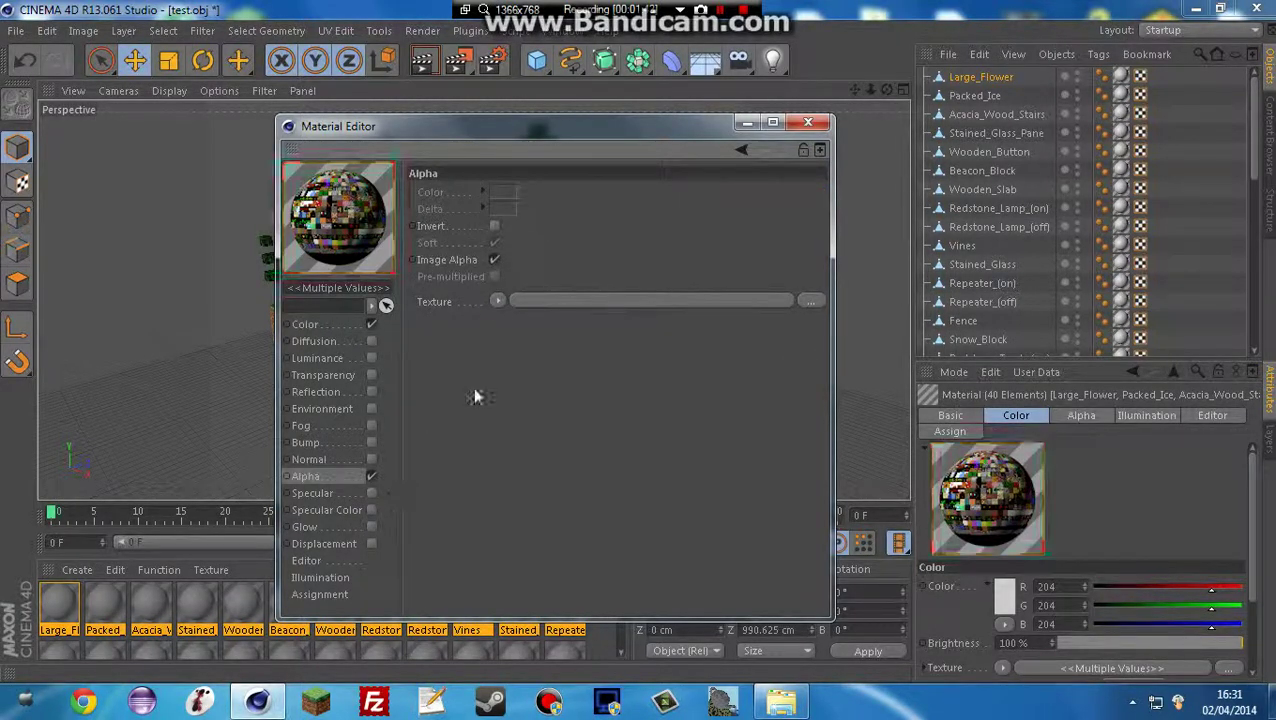
left_click(811, 301)
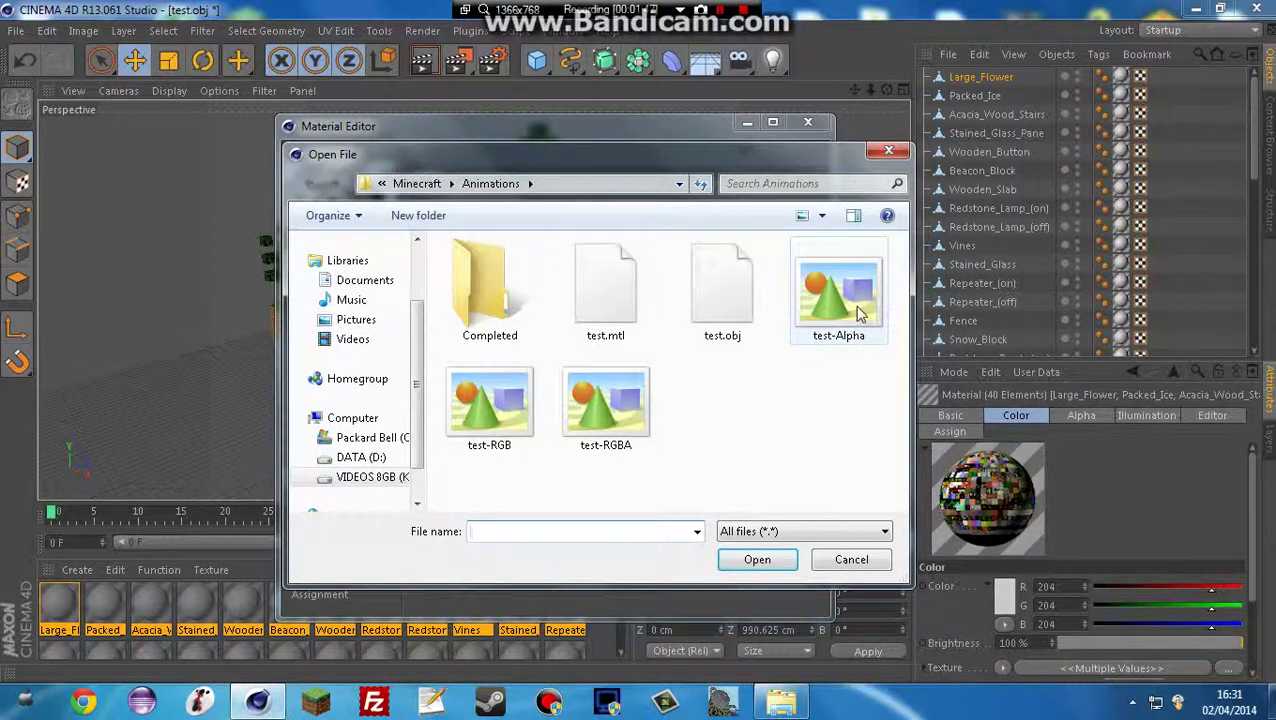
double_click(857, 313)
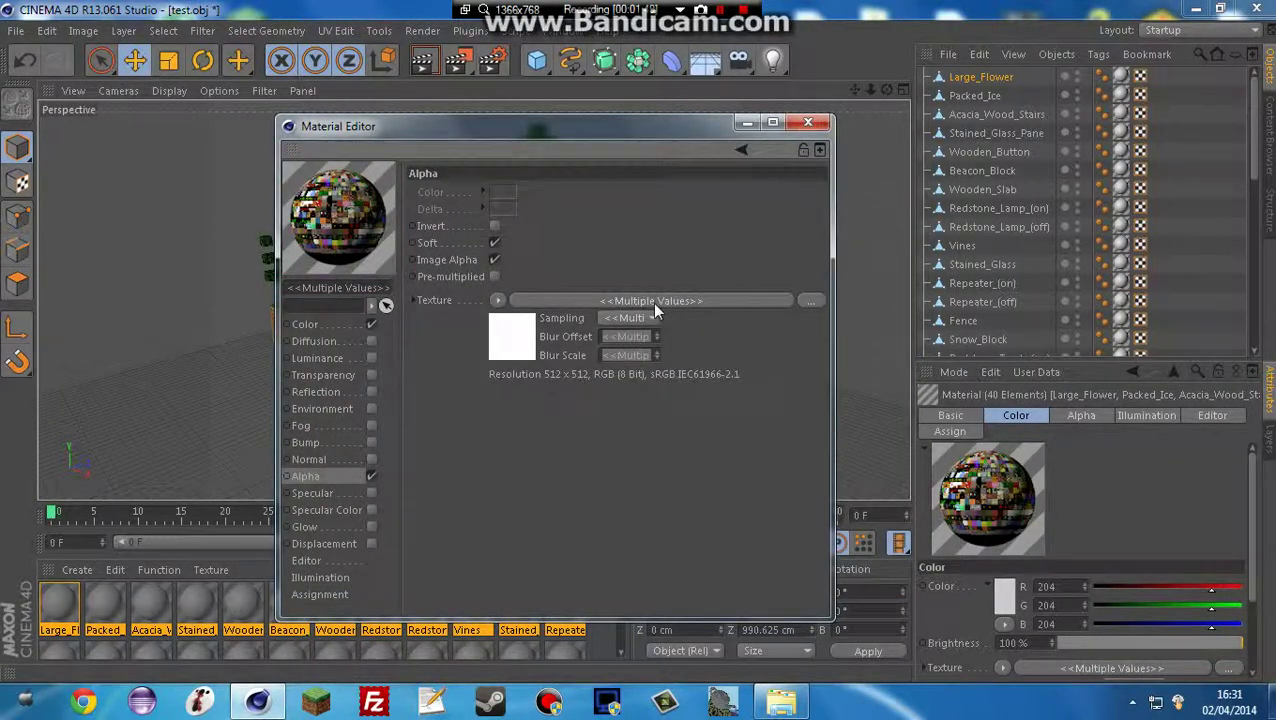
- Set the alpha texture's Sampling to None on all selected materials and close the Material Editor
left_click(645, 318)
left_click(615, 361)
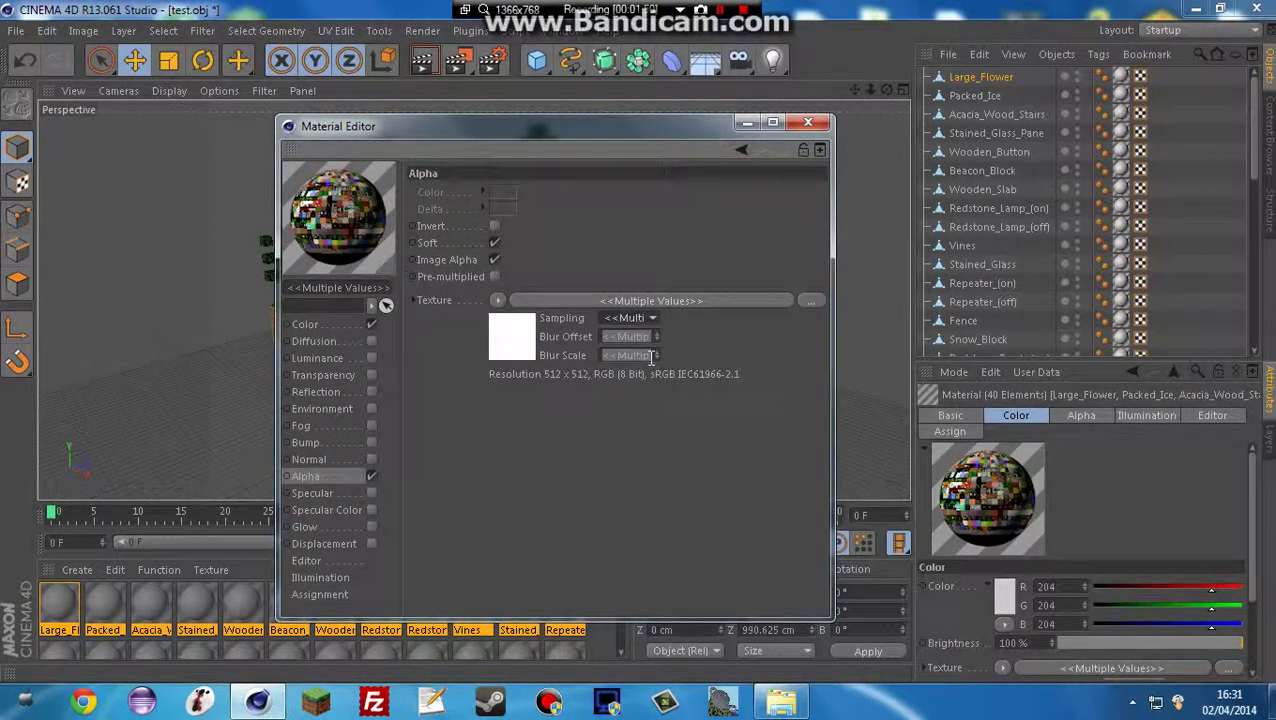
left_click(809, 121)
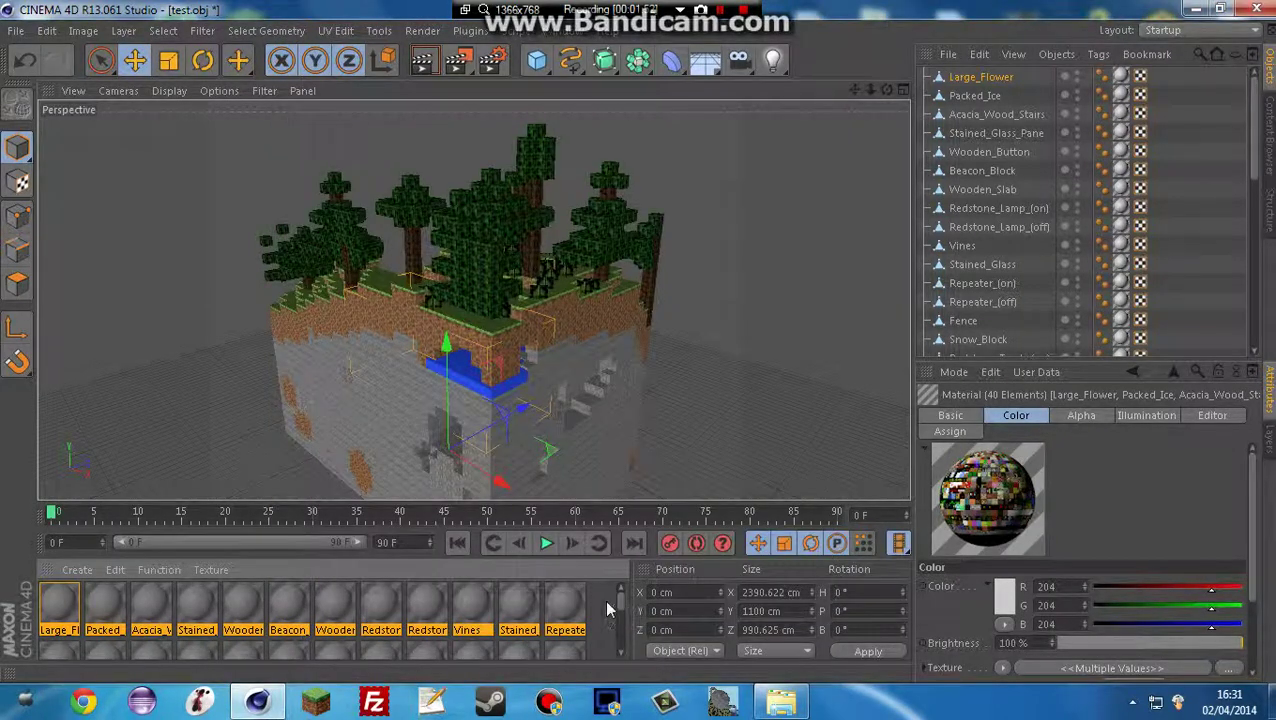
- Deselect the materials and render a closer viewport view of the trees and plants to examine their transparency
left_click(600, 612)
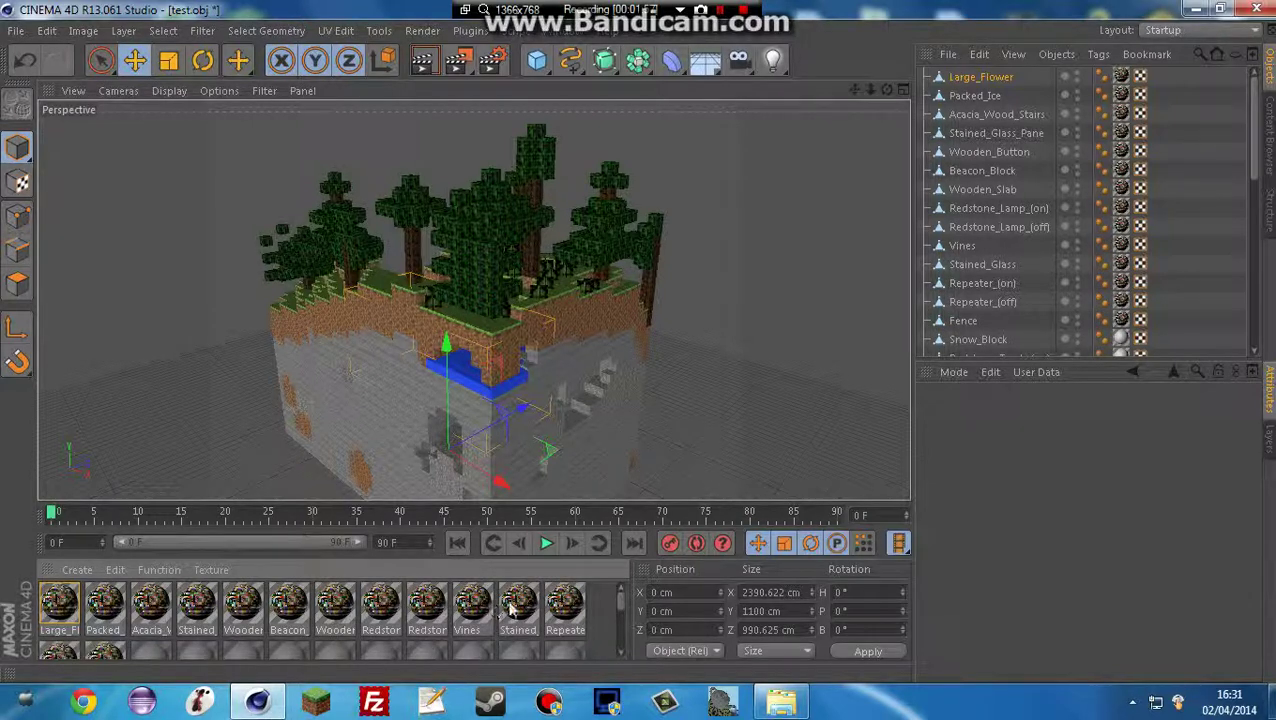
scroll(331, 620, "down", 3)
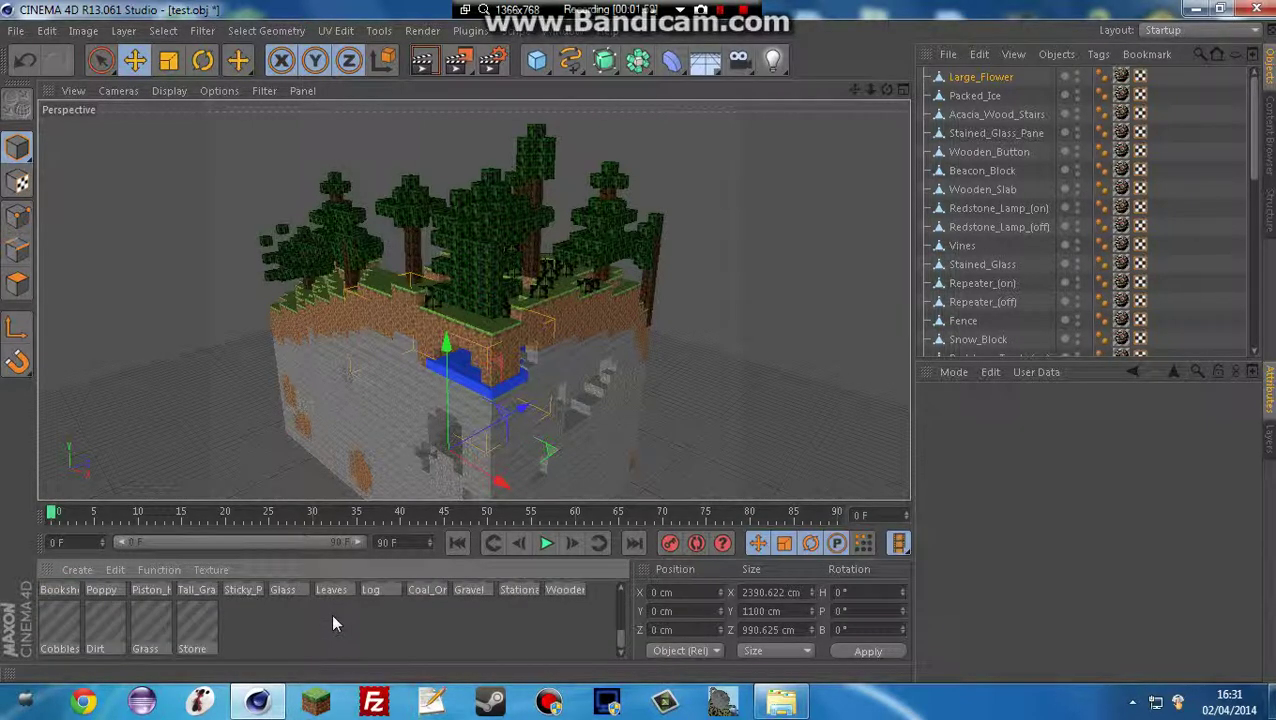
scroll(333, 623, "up", 3)
scroll(428, 285, "up", 2)
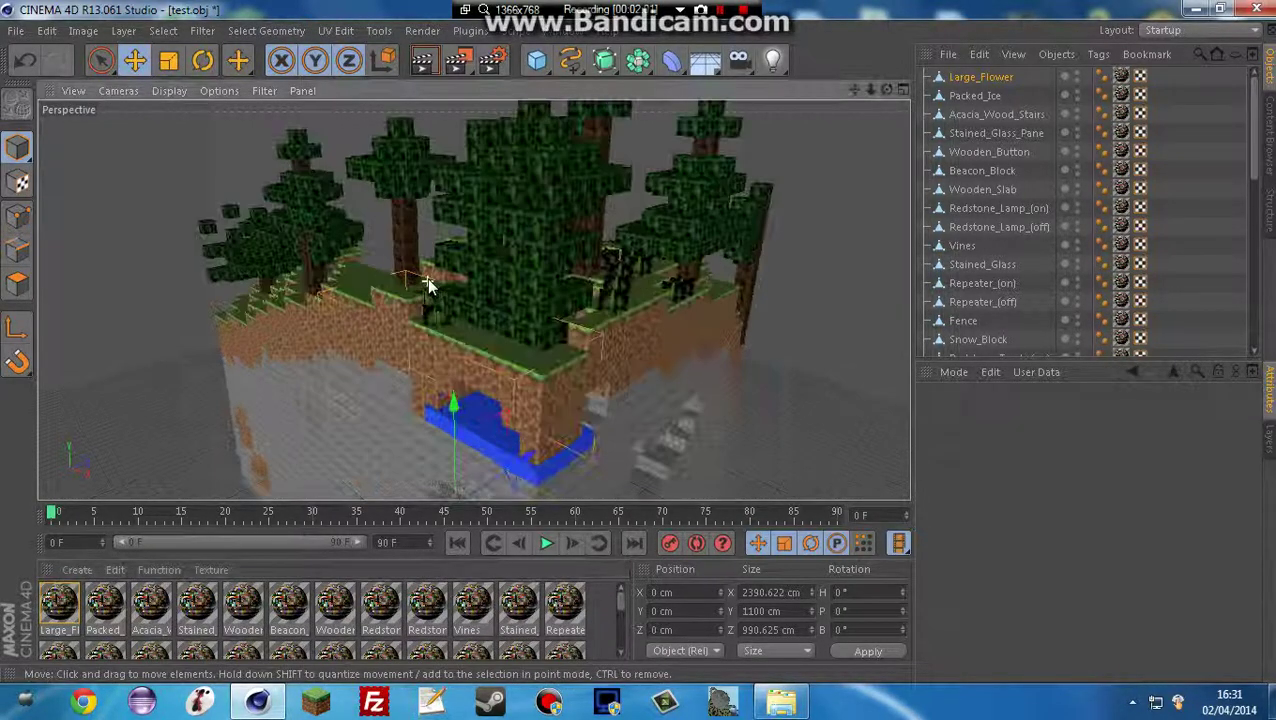
scroll(507, 158, "up", 2)
scroll(511, 157, "up", 1)
scroll(788, 176, "down", 1)
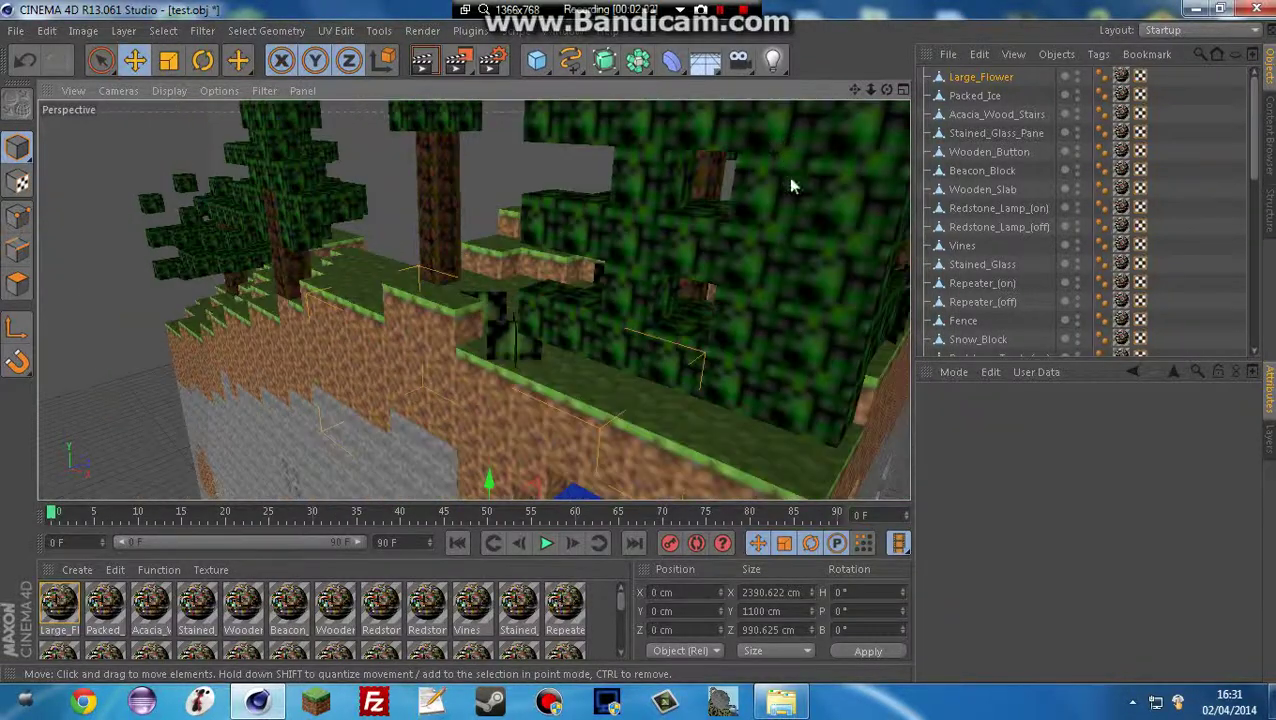
left_click_drag(855, 89, 474, 300)
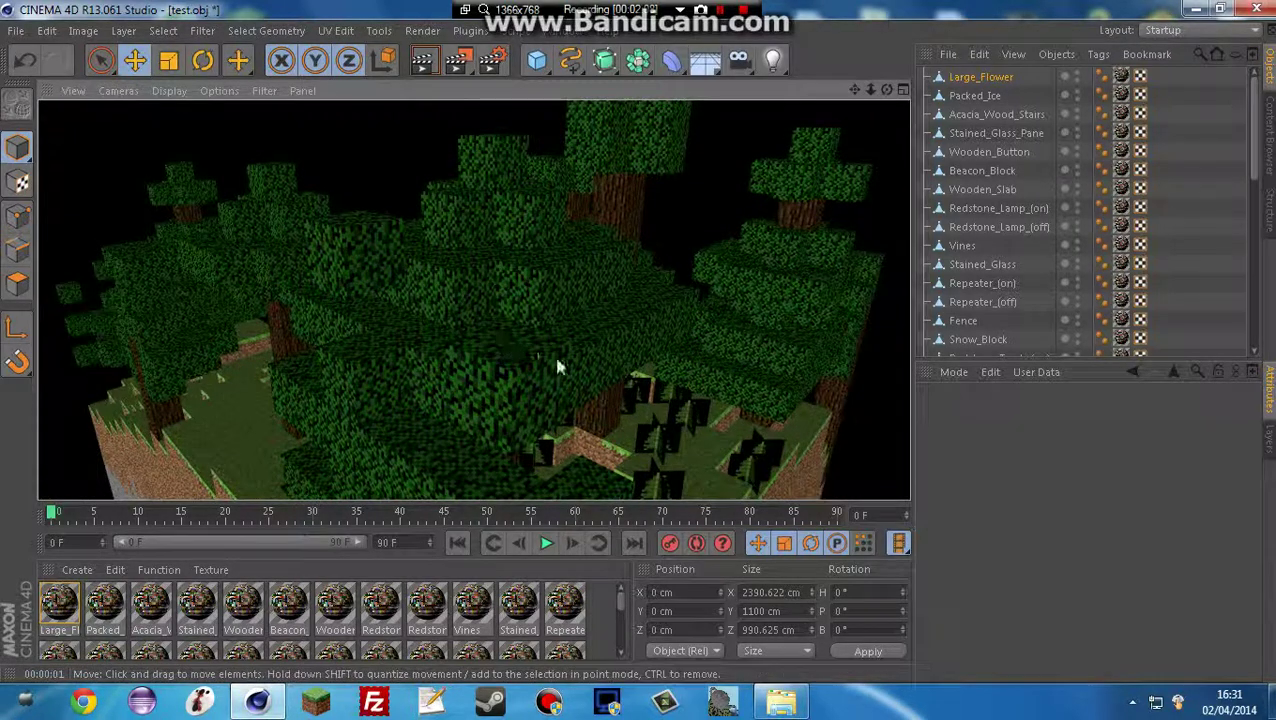
left_click(853, 418)
- Reopen the Material Editor with all materials selected and reload test-Alpha as their alpha texture
left_click_drag(598, 613, 22, 690)
double_click(192, 622)
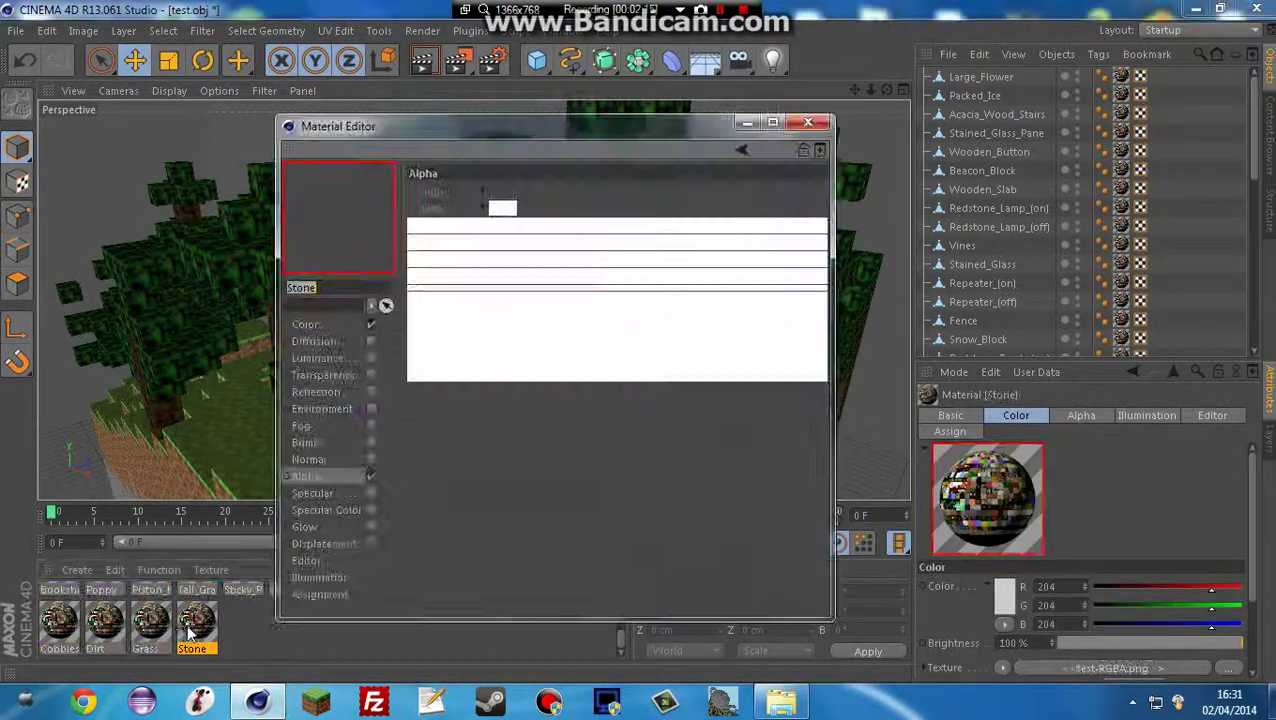
left_click(251, 631)
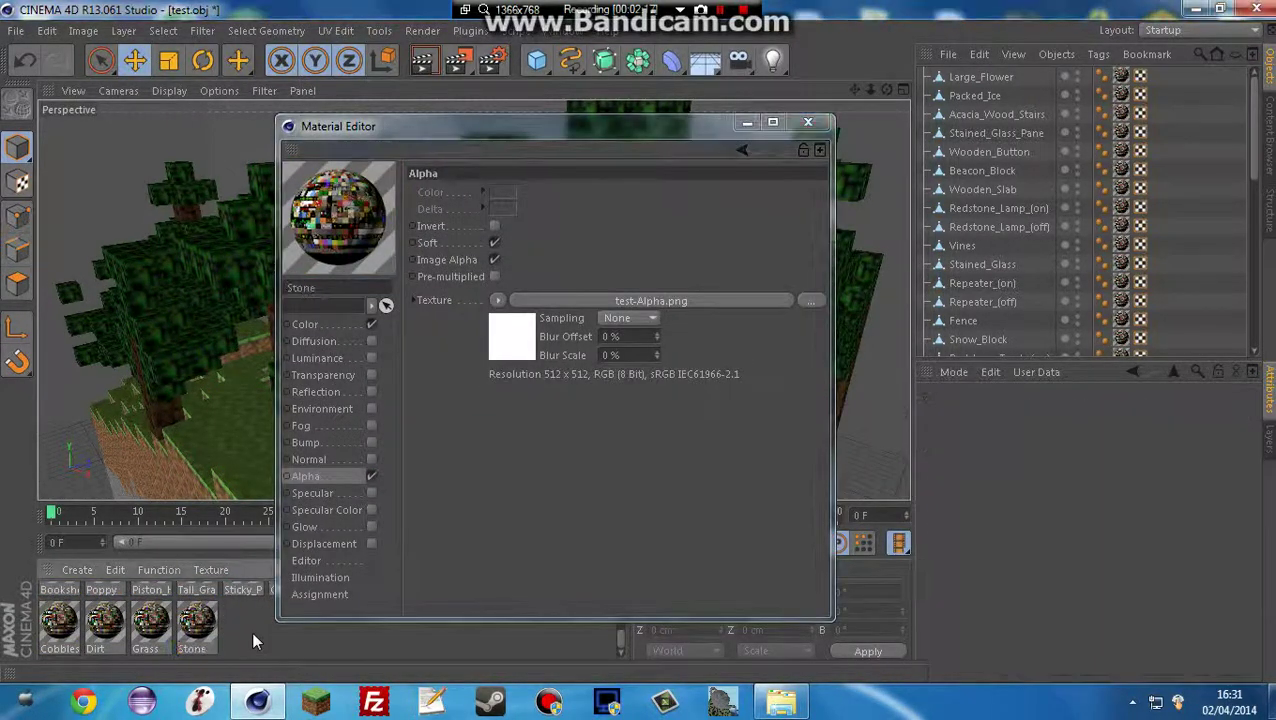
key("ctrl+a")
left_click(627, 317)
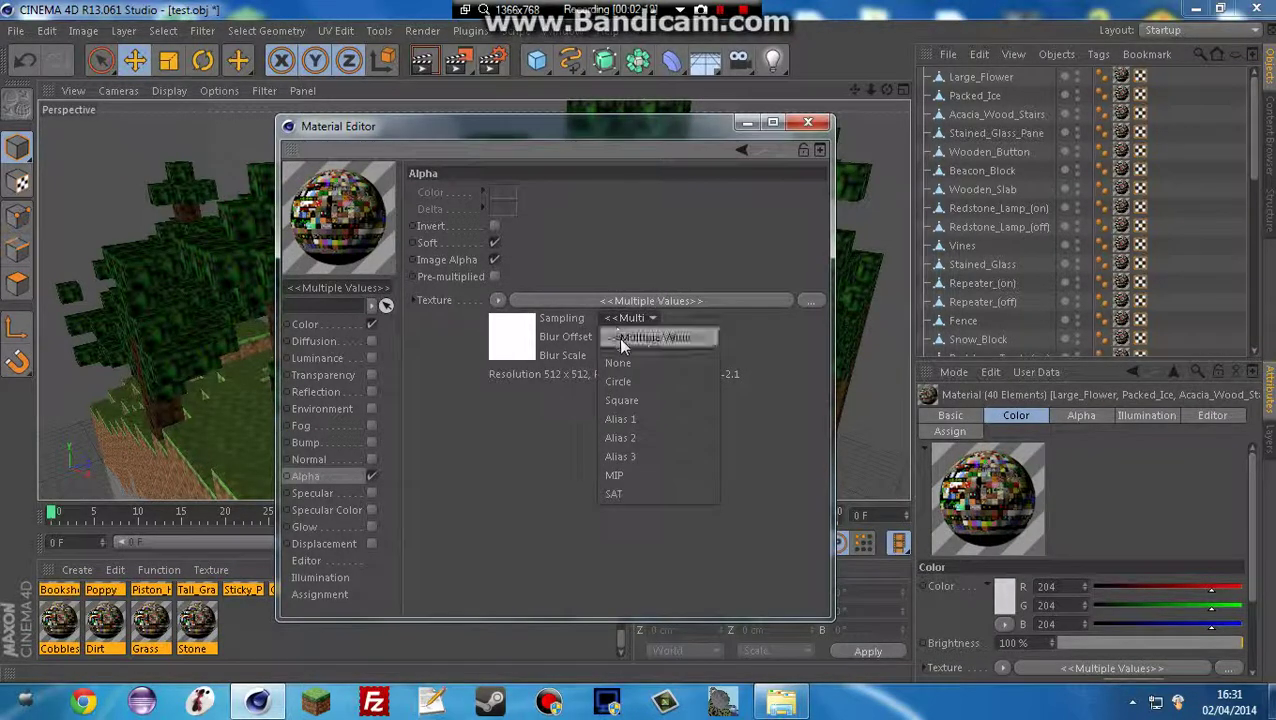
left_click(618, 337)
left_click(810, 302)
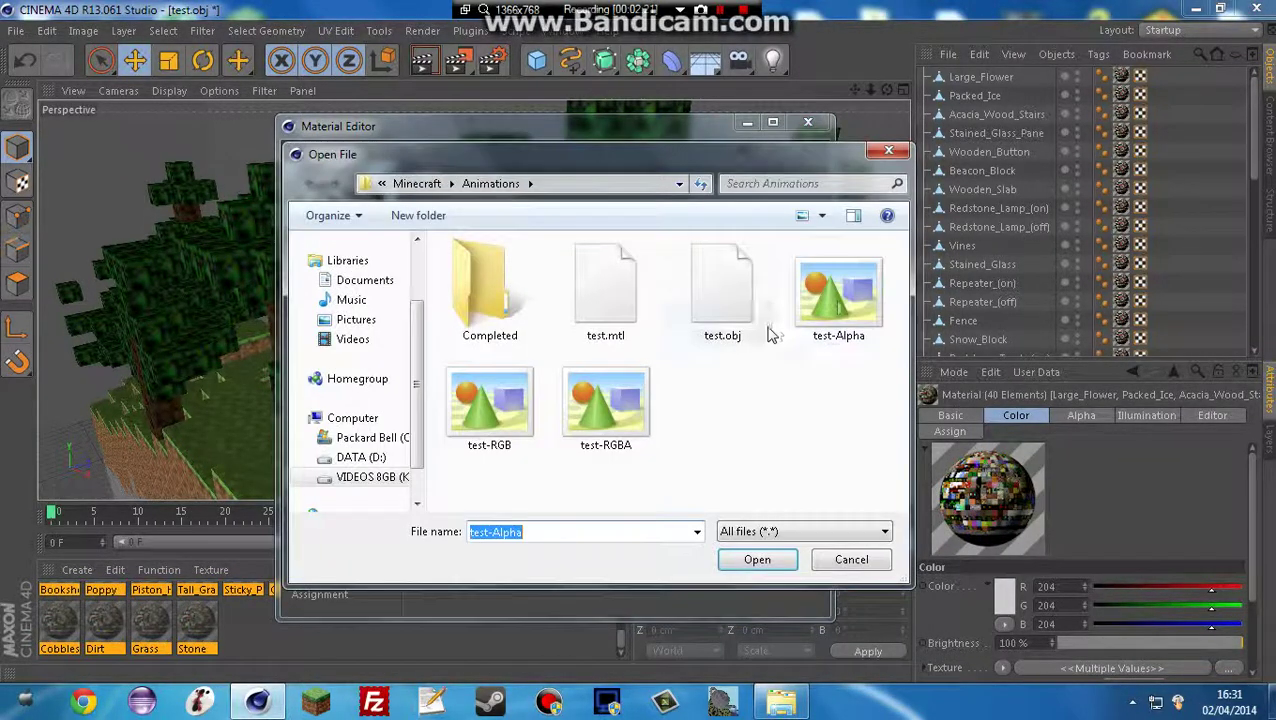
double_click(834, 299)
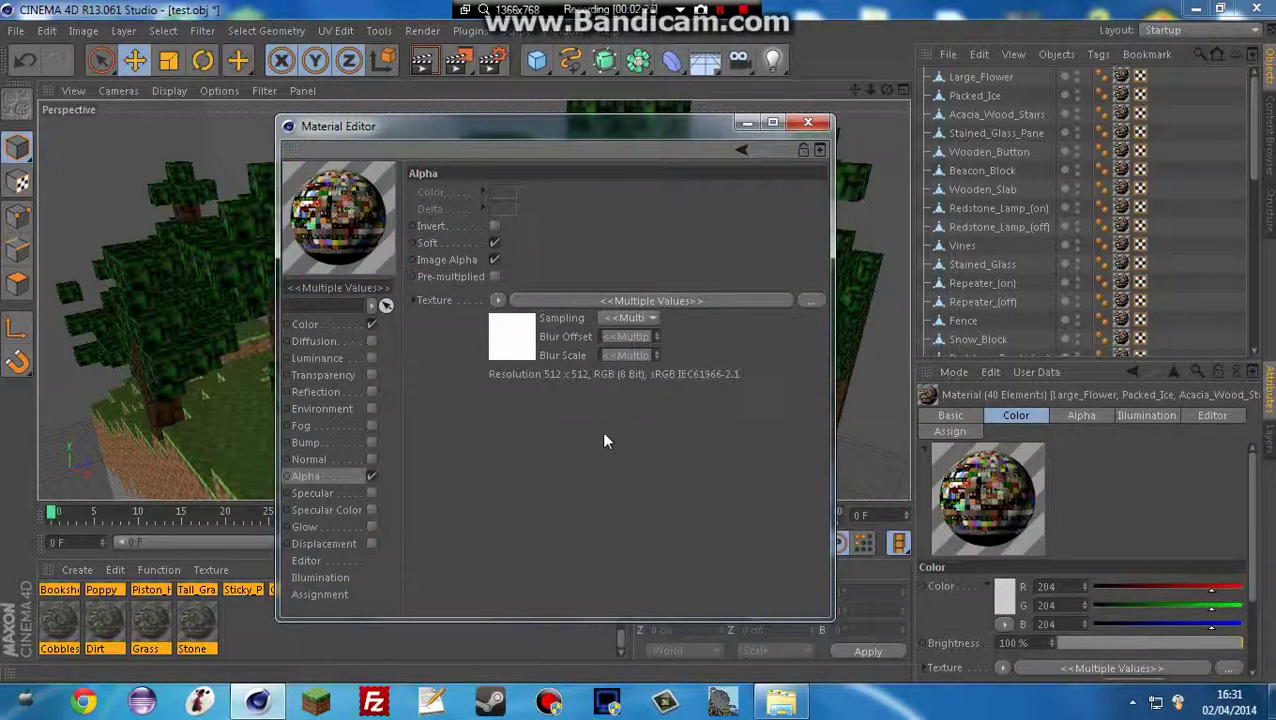
- Disable Image Alpha in the Alpha channel of all selected materials and close the Material Editor
left_click(334, 330)
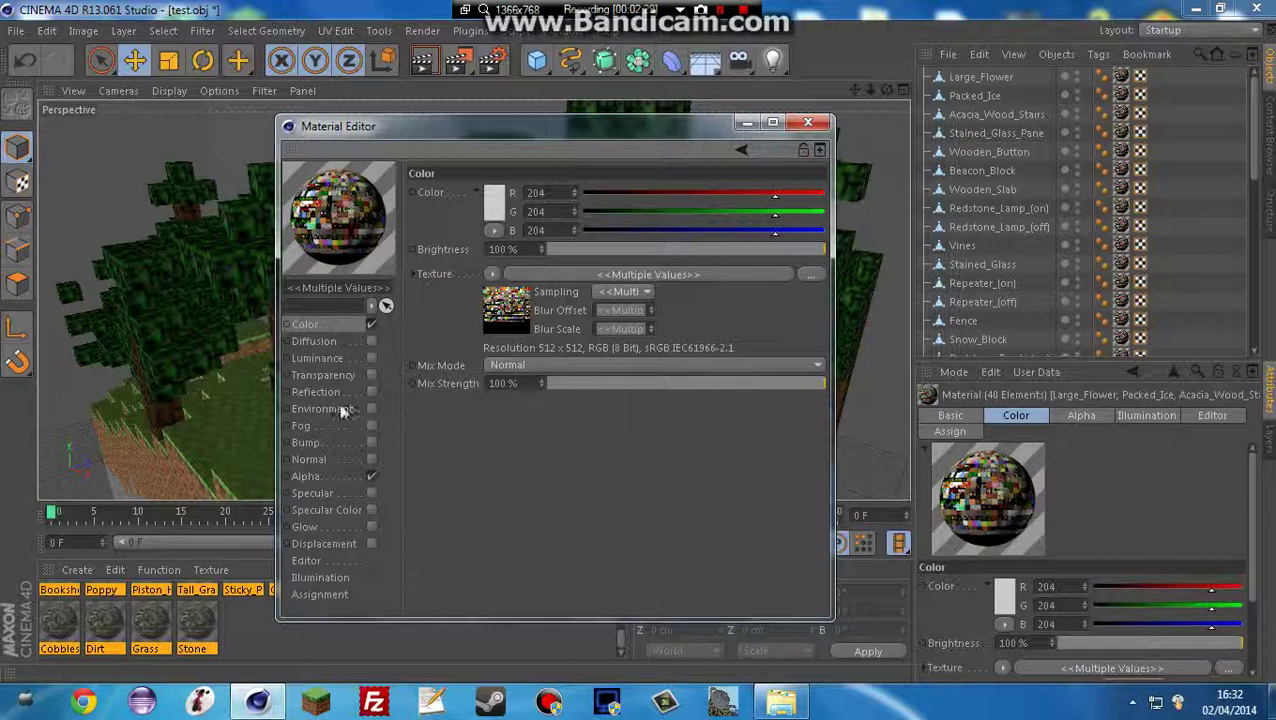
left_click(339, 476)
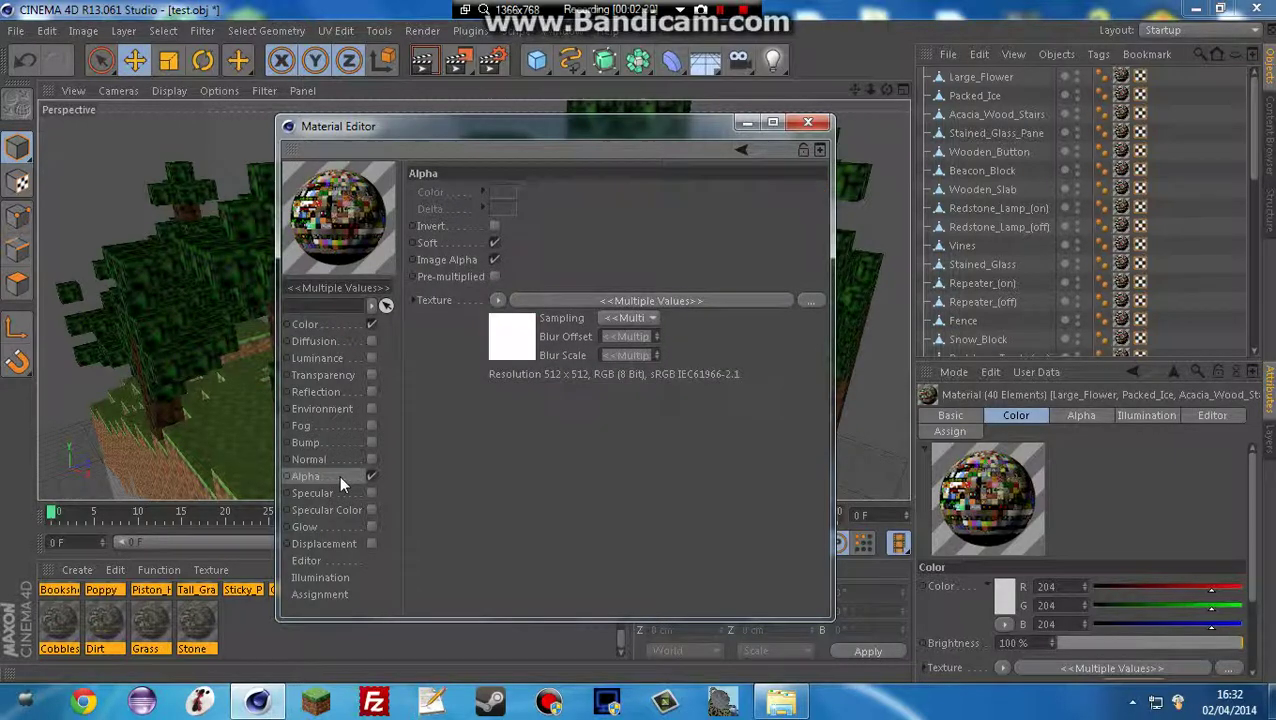
left_click(494, 260)
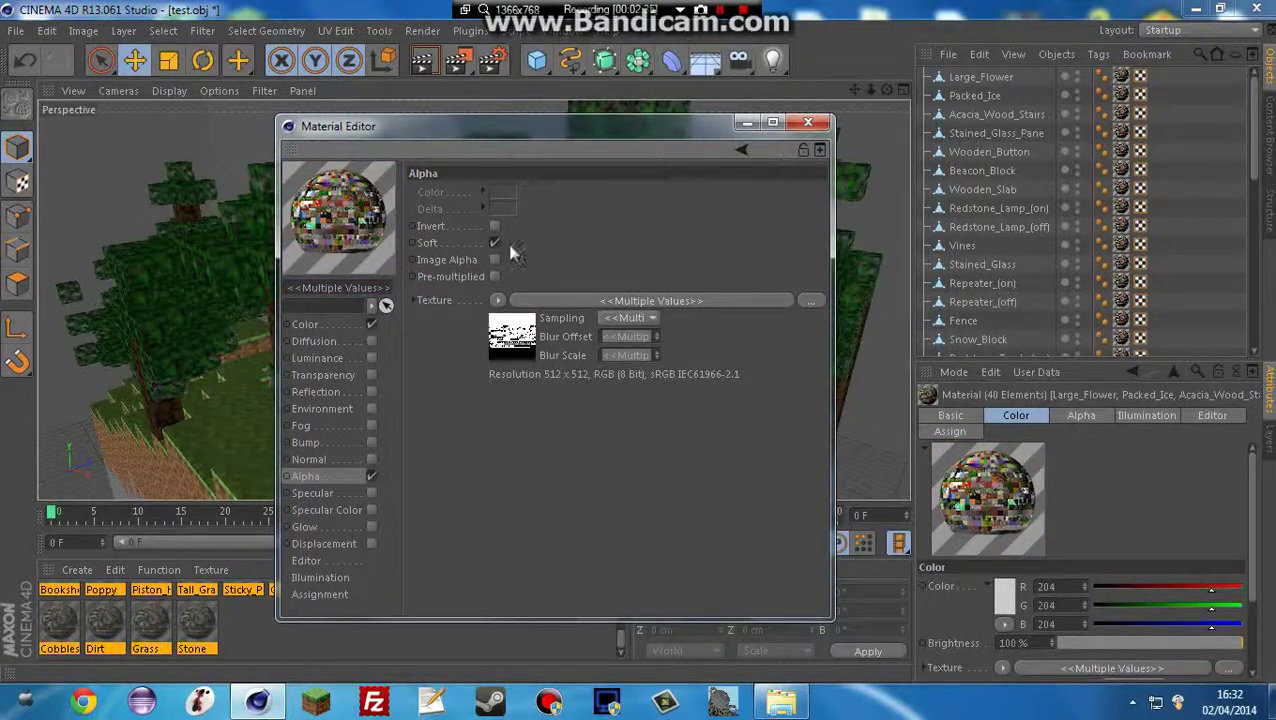
left_click(495, 259)
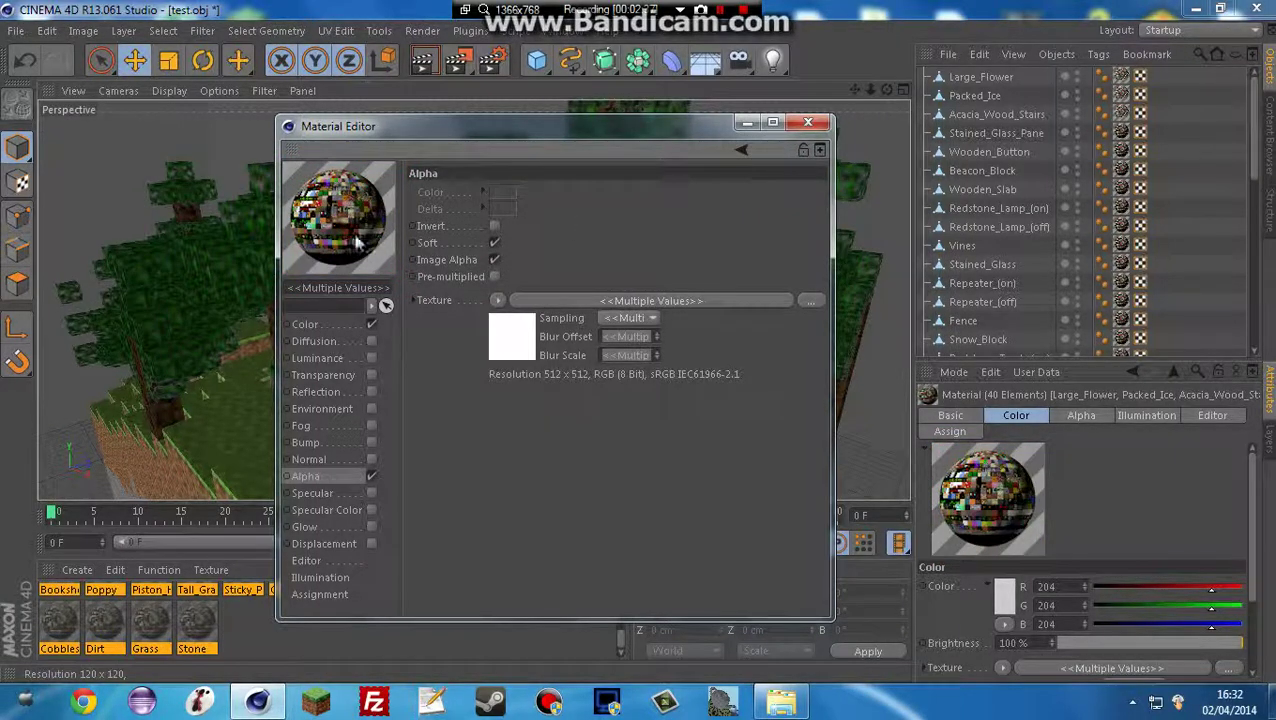
left_click(494, 259)
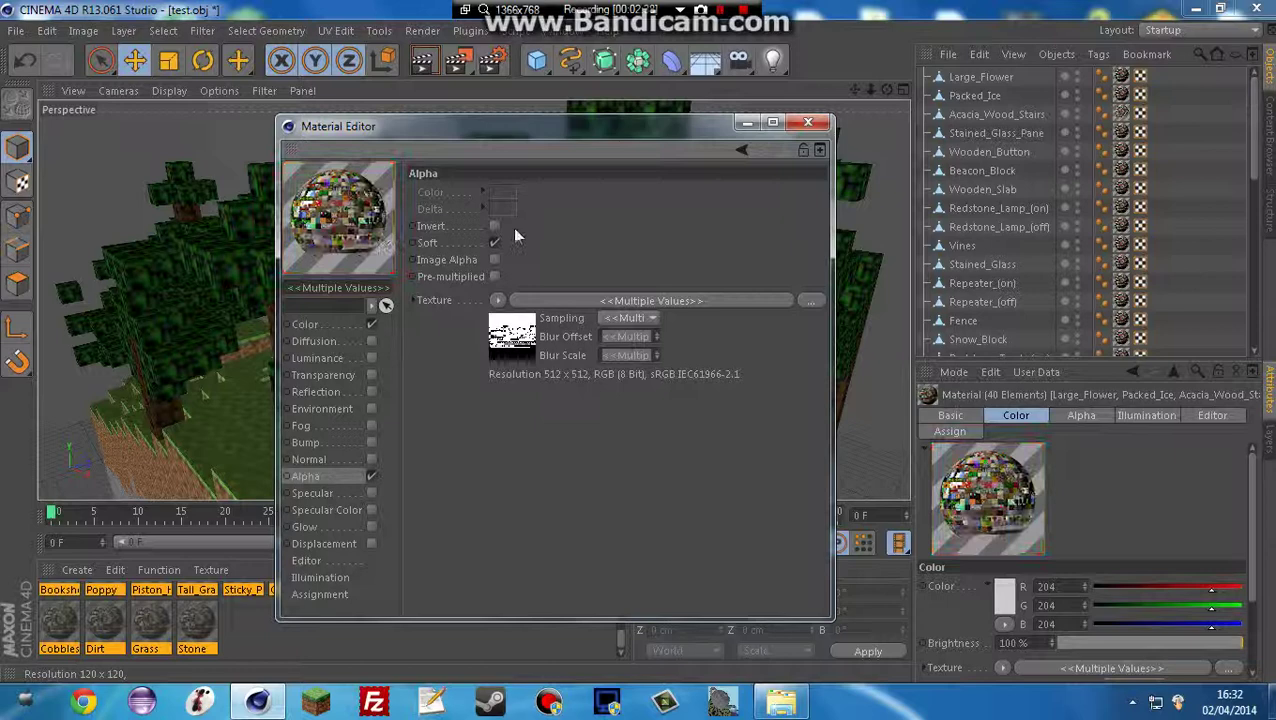
left_click(802, 123)
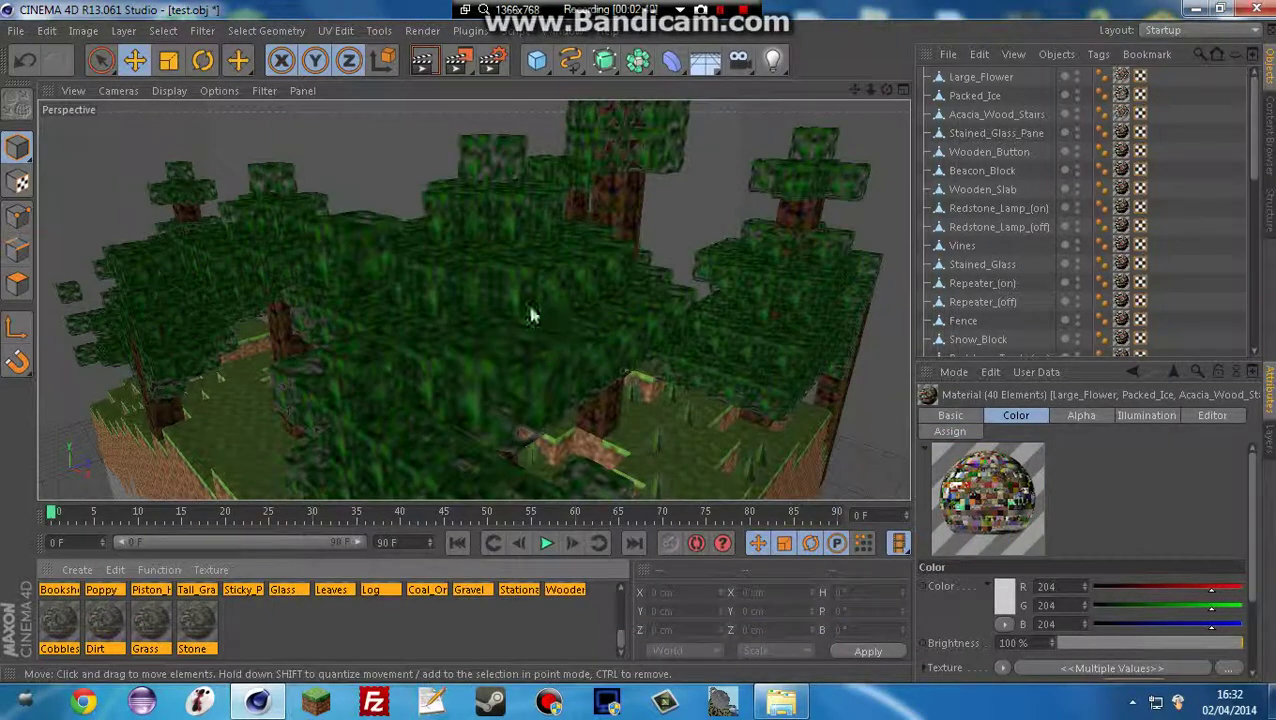
- Render the forest in the viewport, plus a close view of the plants beside a tree trunk, to examine their transparency
left_click(422, 60)
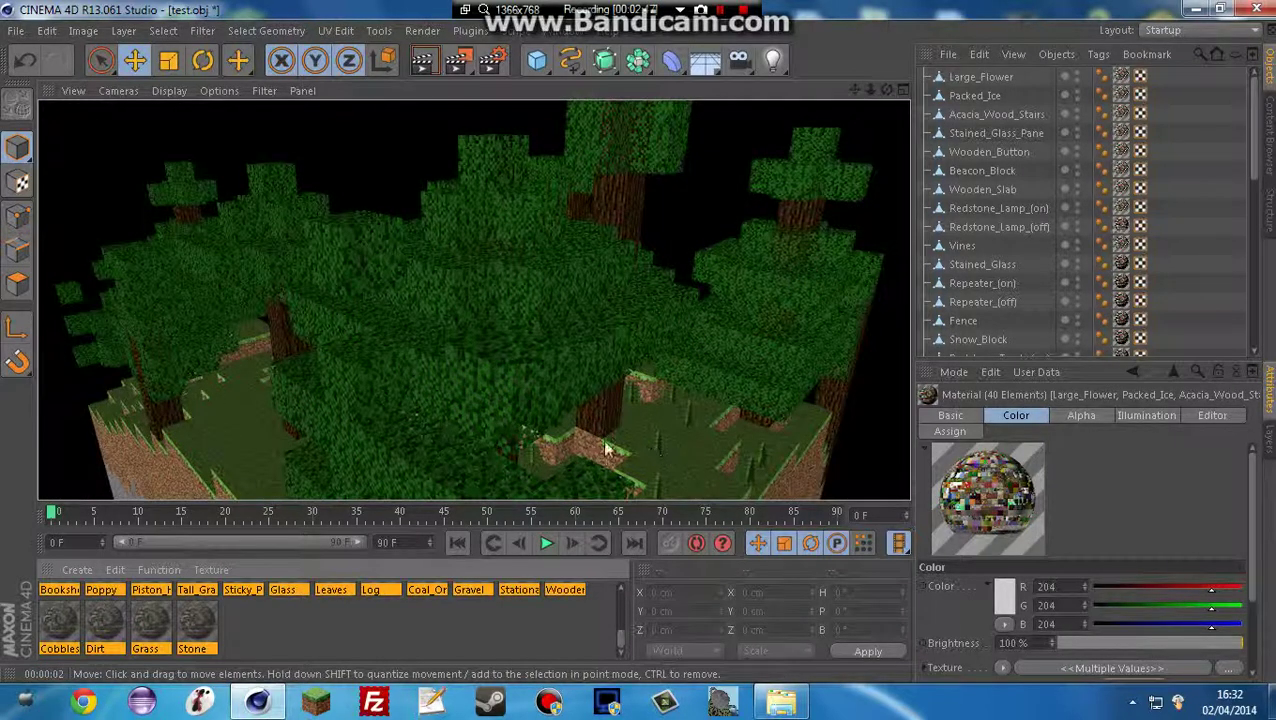
scroll(638, 459, "up", 6)
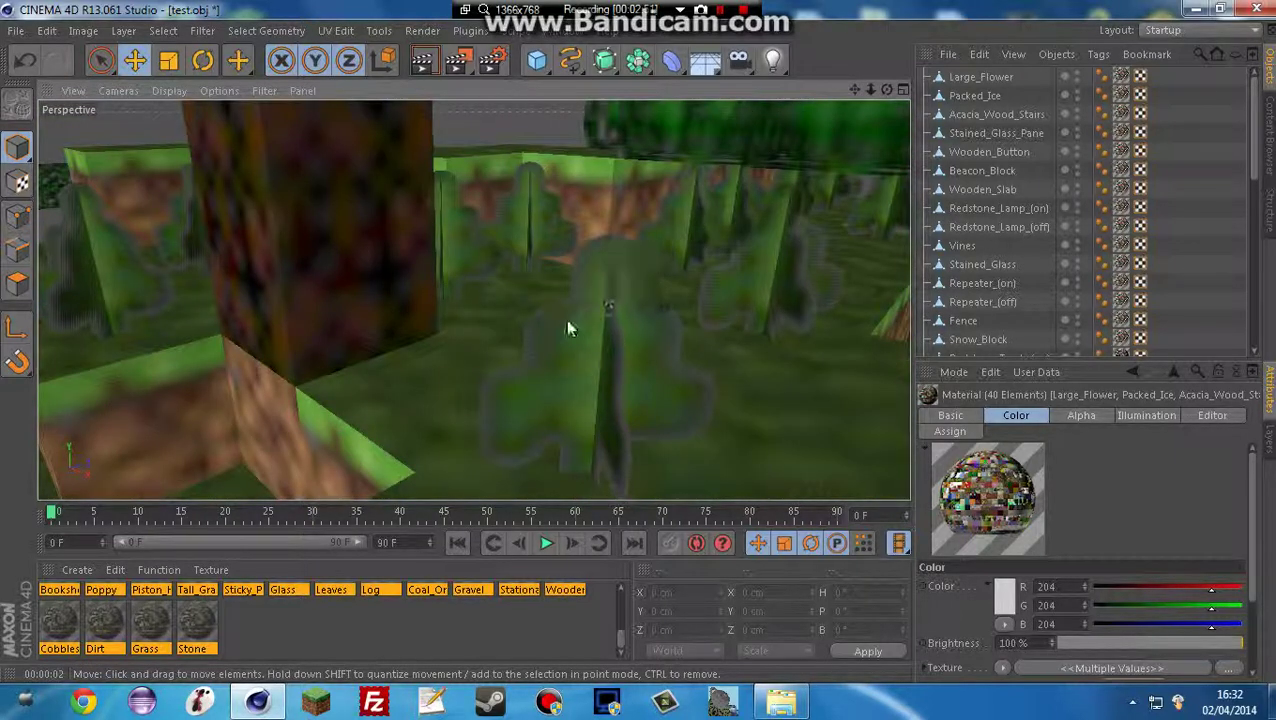
key("ctrl+r")
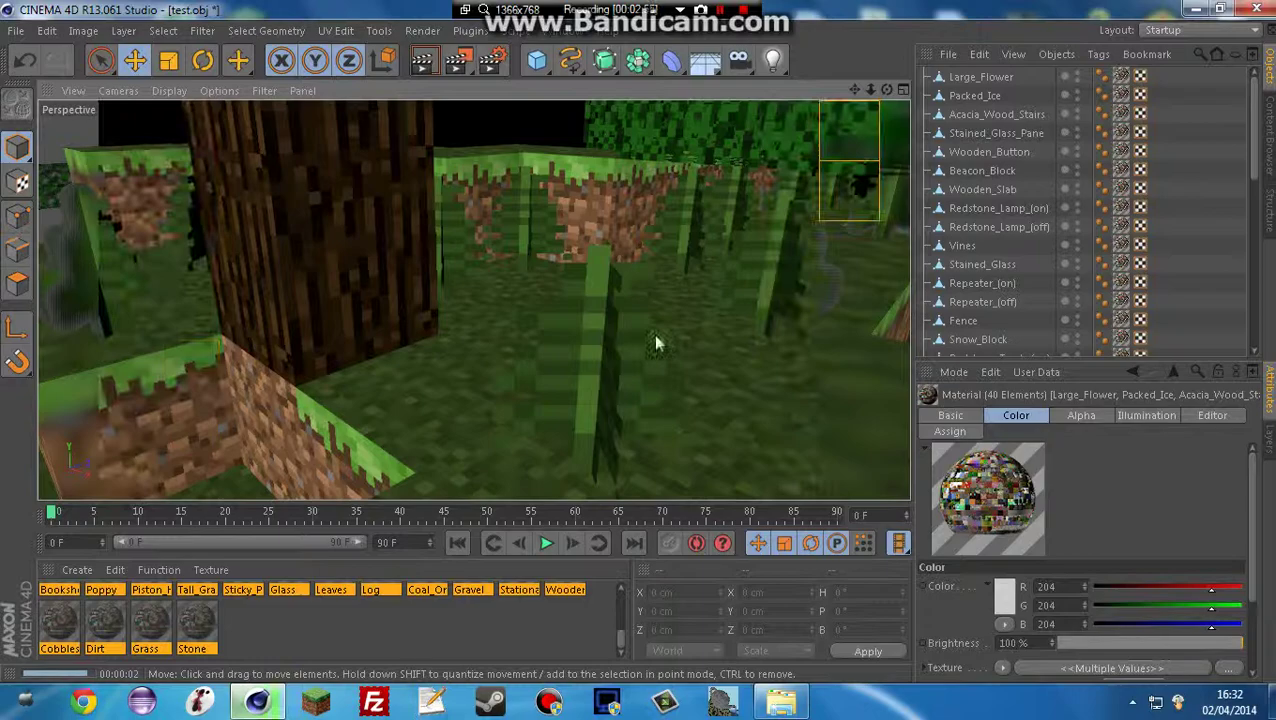
left_click(457, 312)
- Render a close viewport view of the house's roof terrace and vines to examine the textures and transparency
scroll(488, 287, "down", 6)
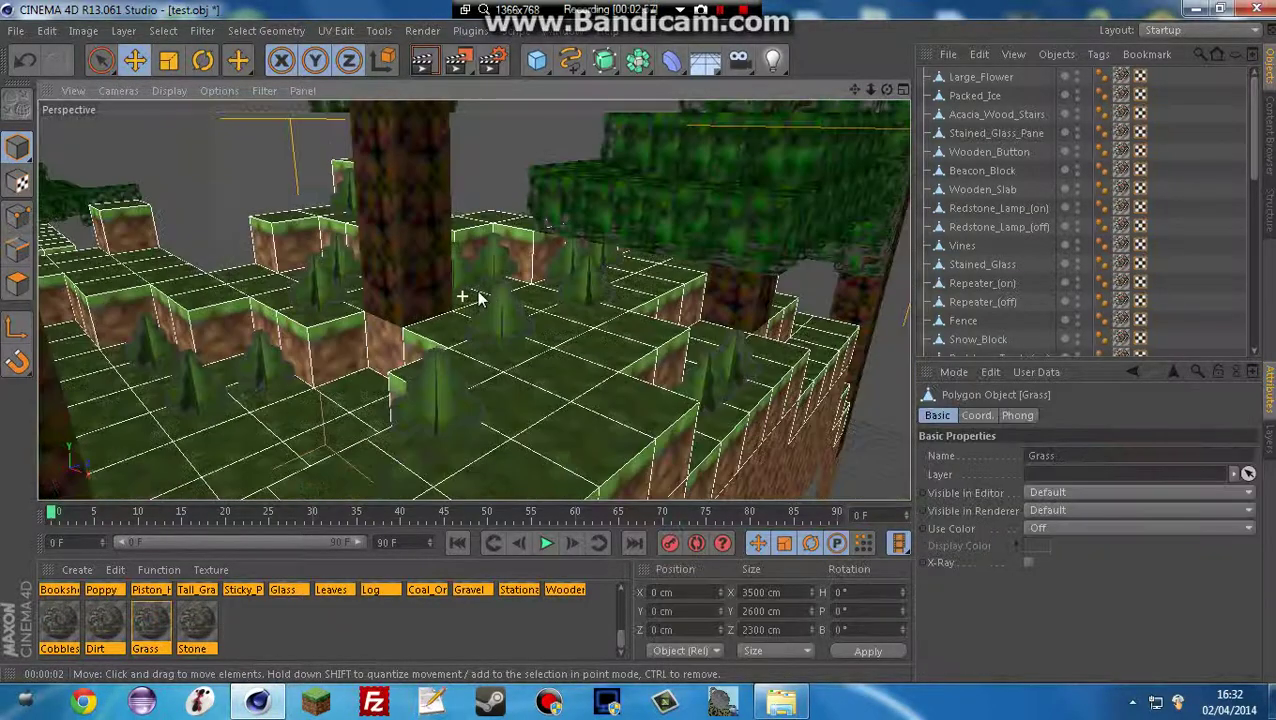
scroll(339, 262, "up", 7)
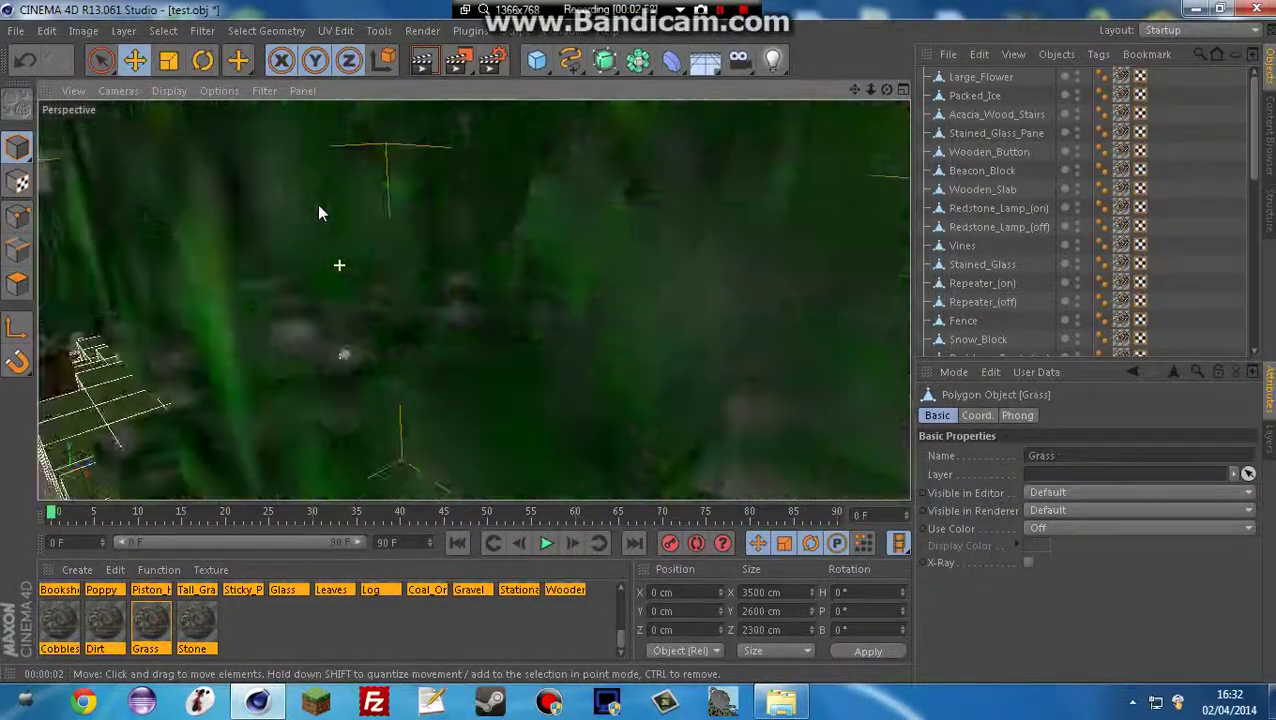
scroll(415, 384, "down", 3)
scroll(415, 384, "up", 3)
scroll(493, 410, "up", 2)
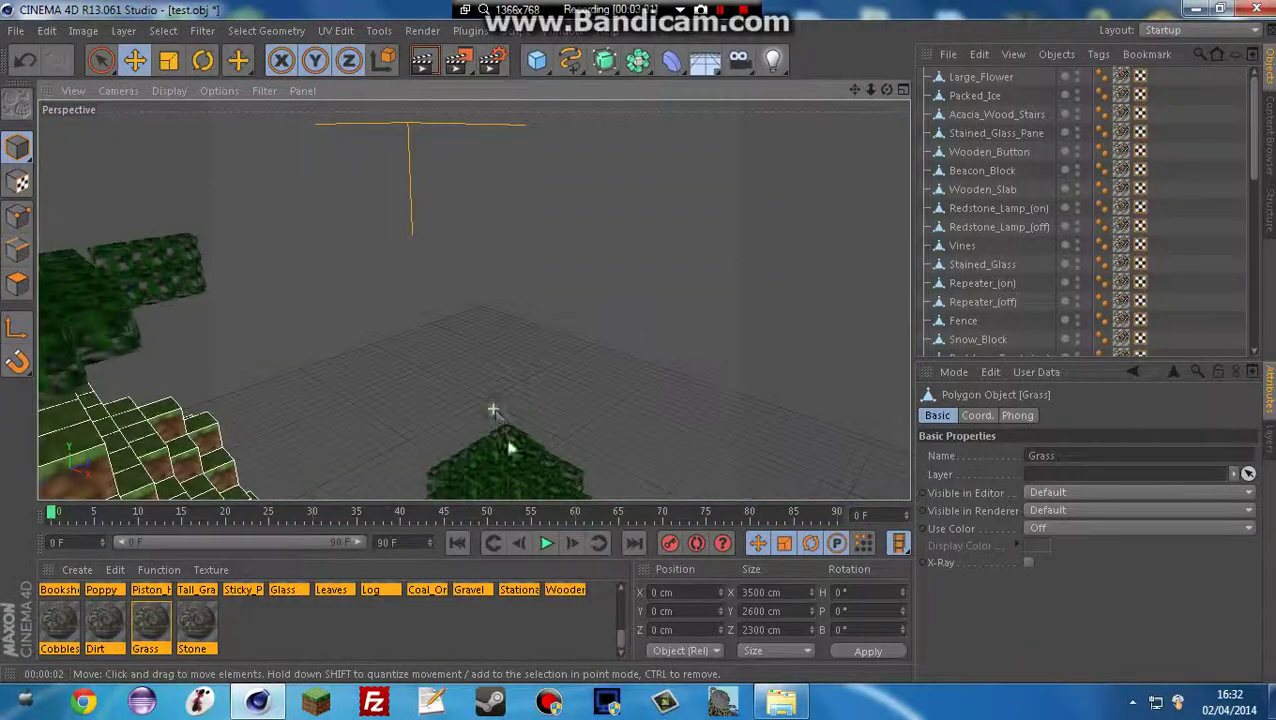
scroll(598, 362, "up", 1)
left_click_drag(886, 89, 760, 148)
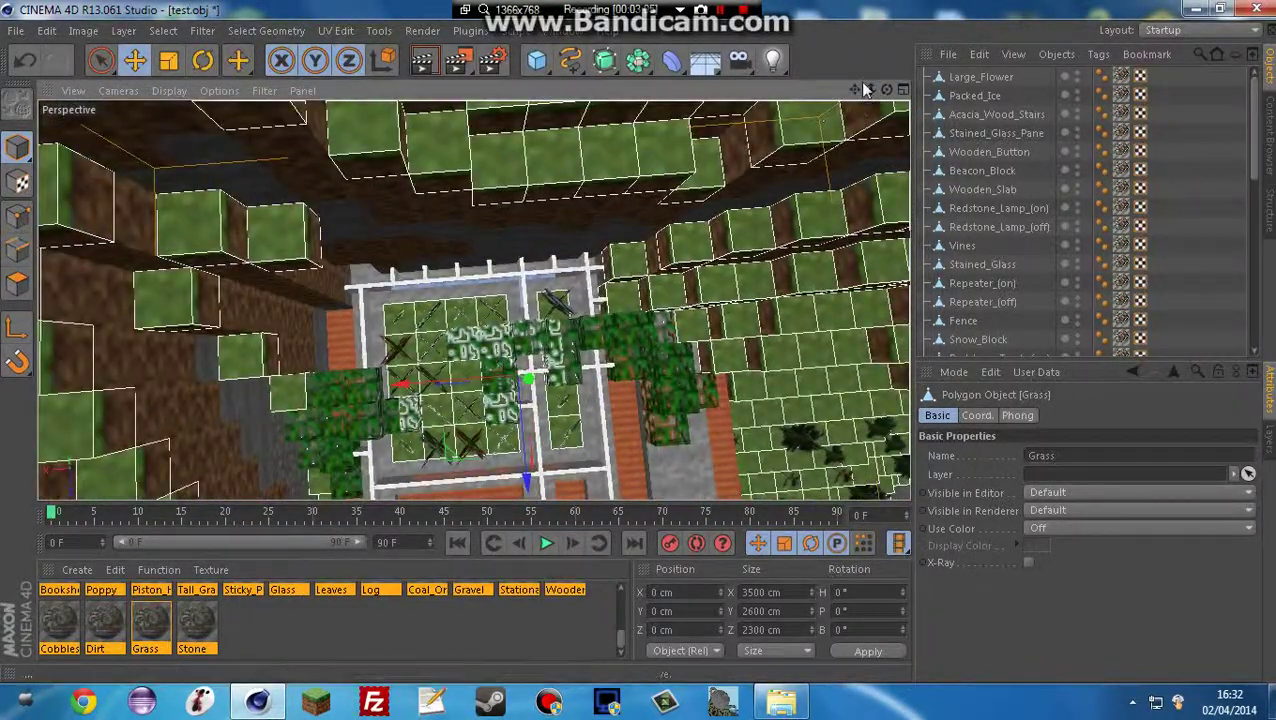
left_click_drag(855, 89, 855, 2)
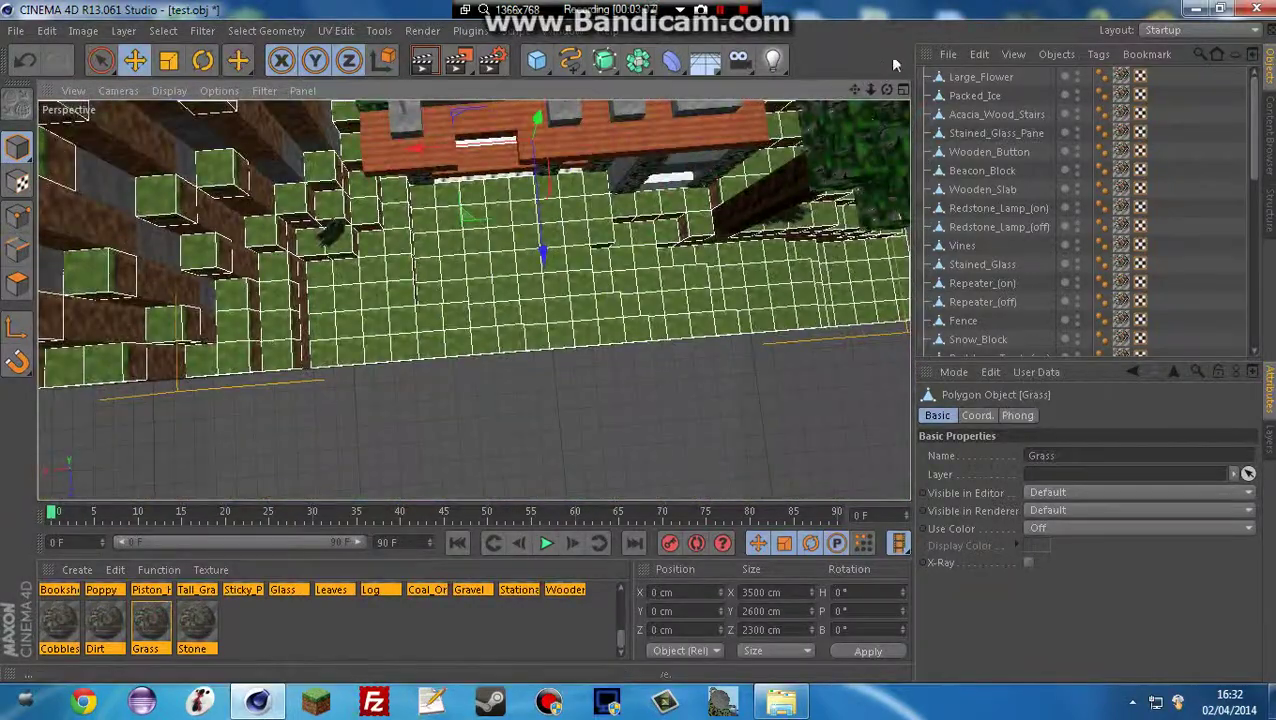
left_click_drag(886, 89, 855, 2)
left_click_drag(842, 104, 578, 275)
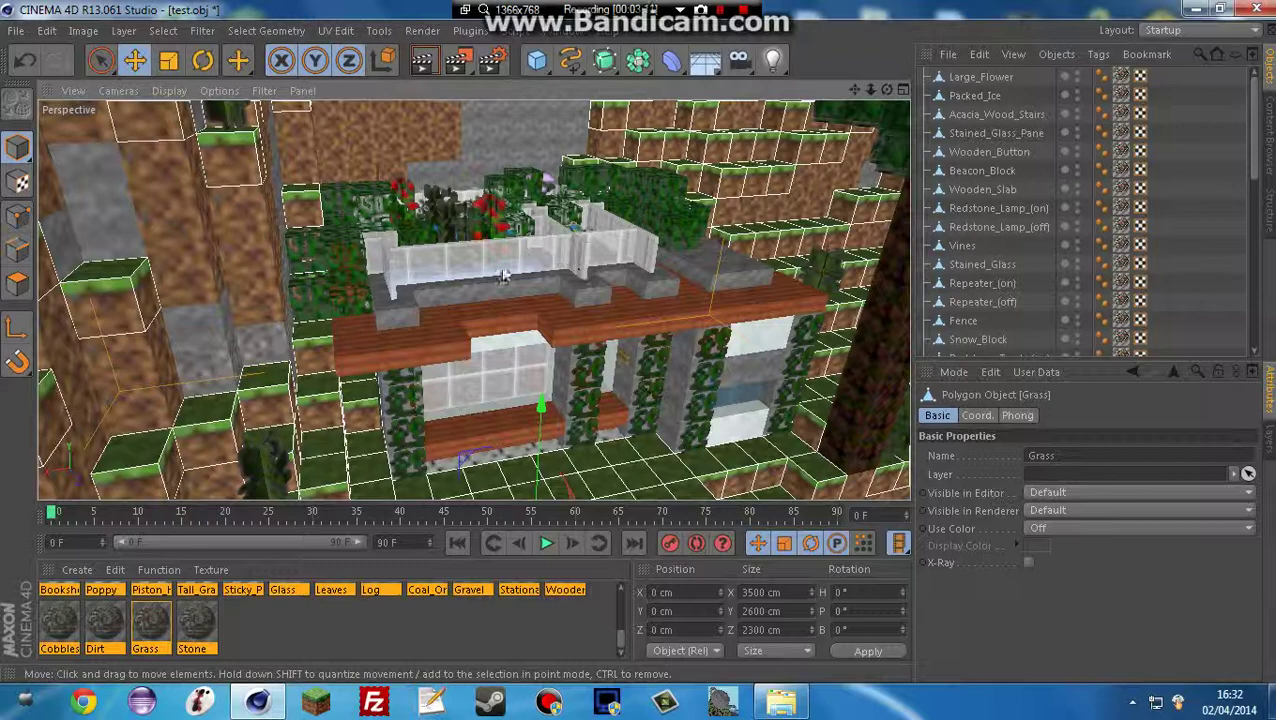
scroll(503, 276, "up", 5)
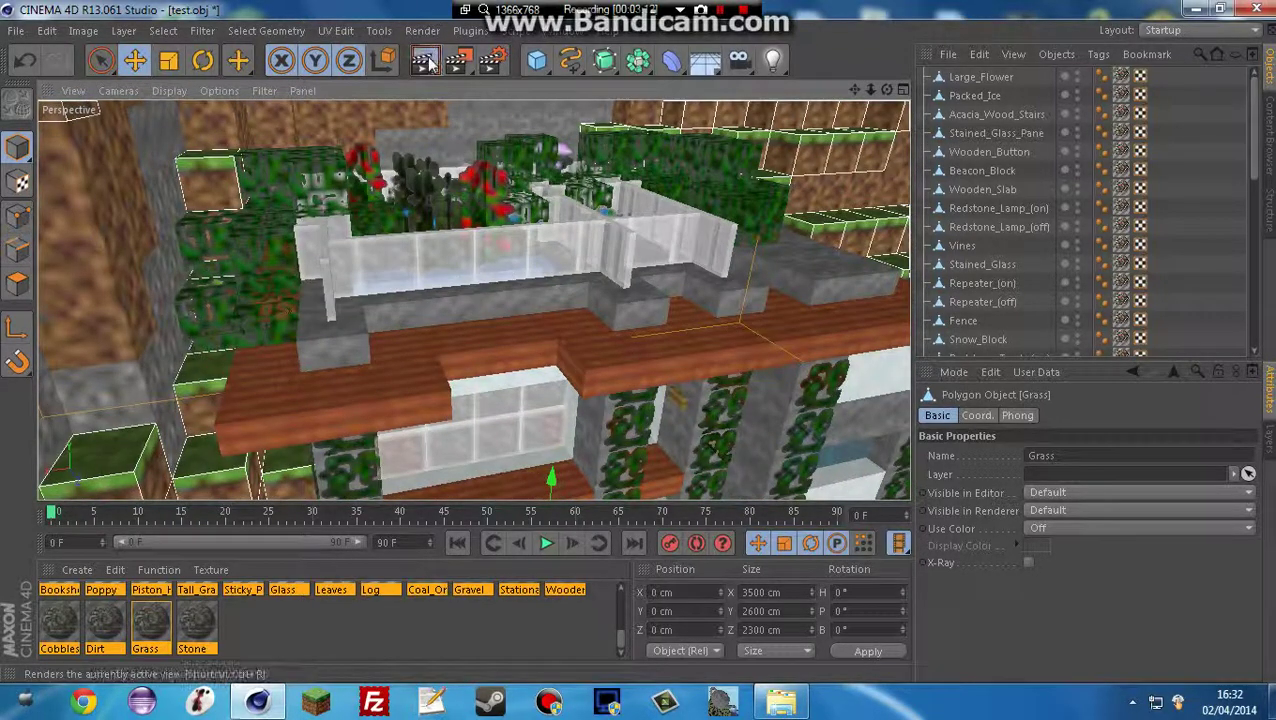
left_click(425, 62)
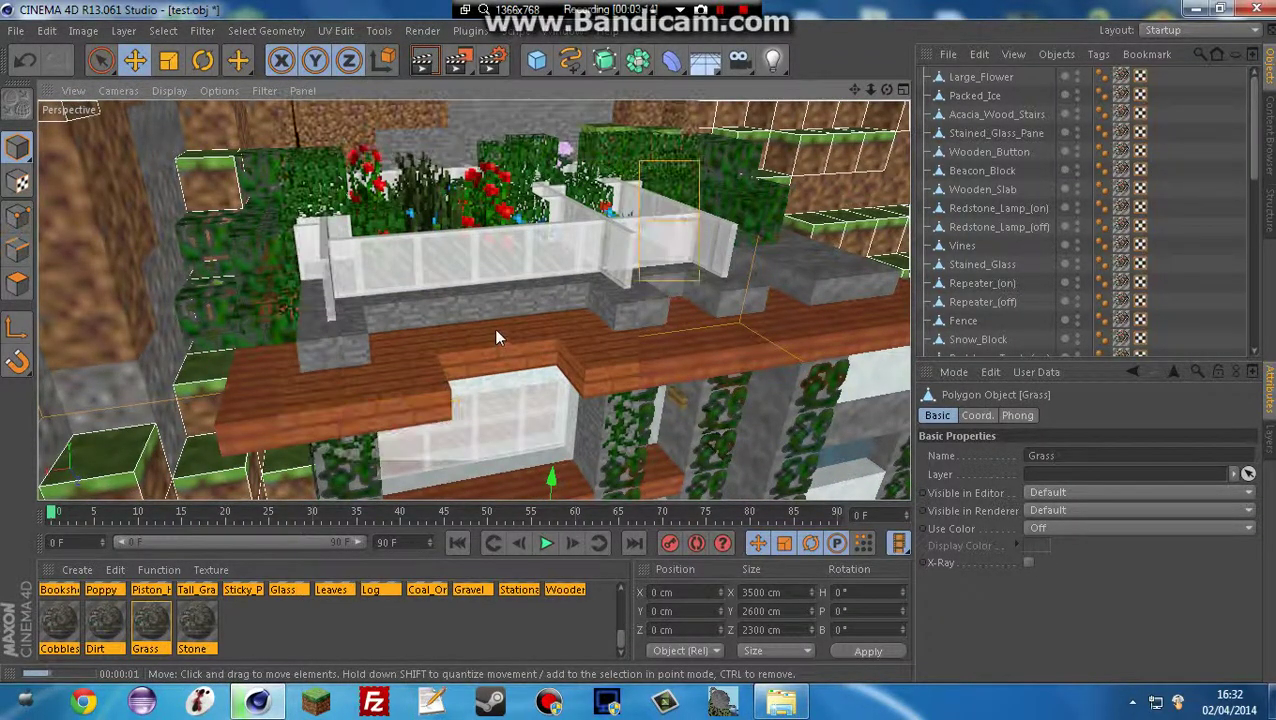
left_click(640, 427)
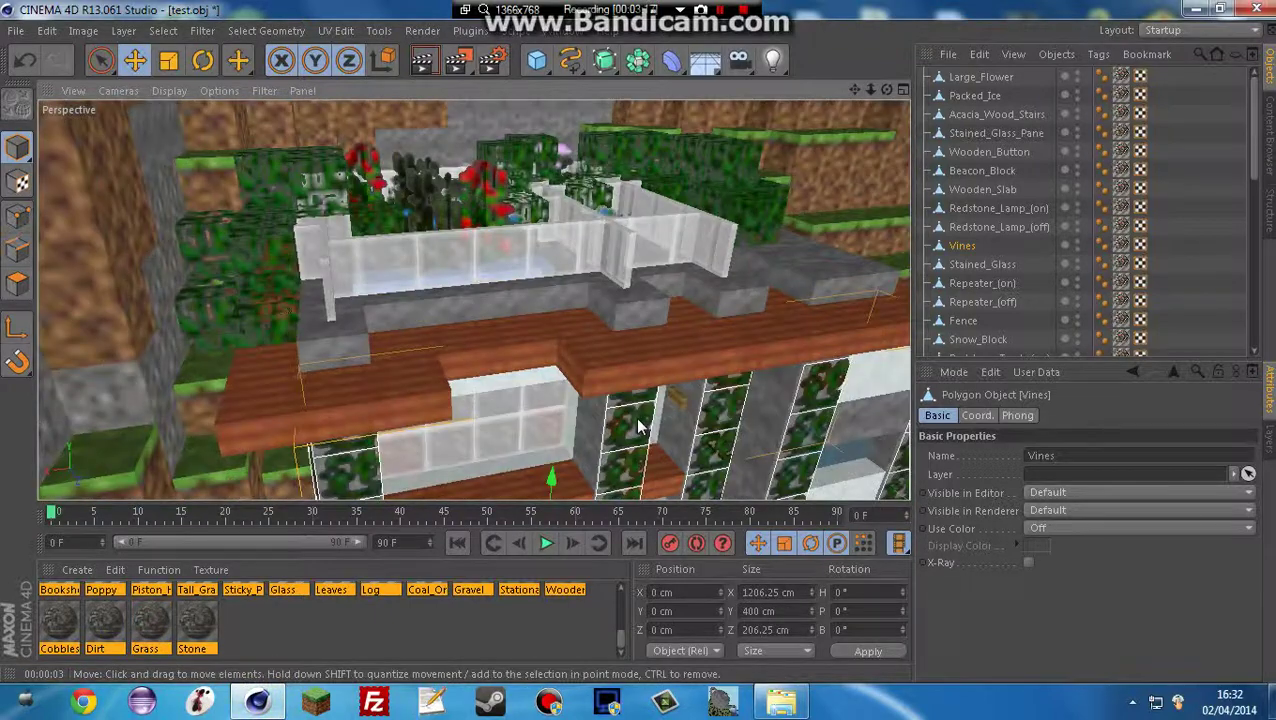
scroll(640, 427, "down", 4)
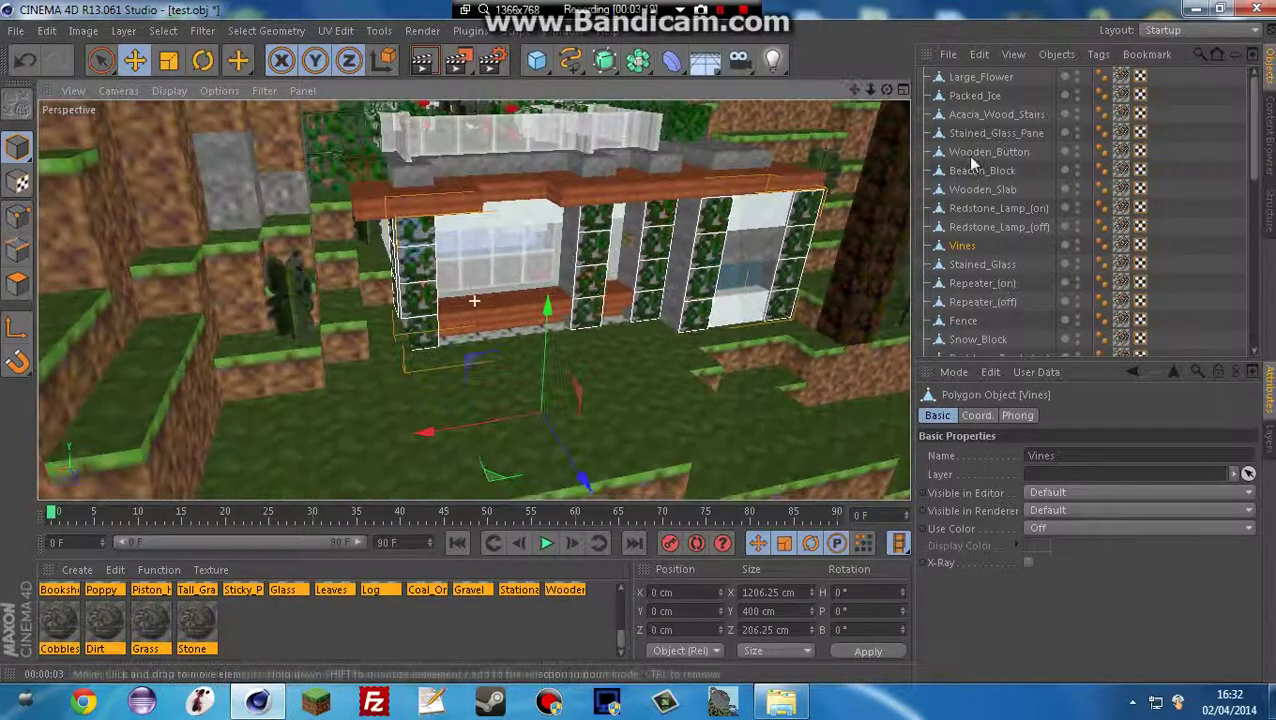
left_click(1030, 152)
key("ctrl+a")
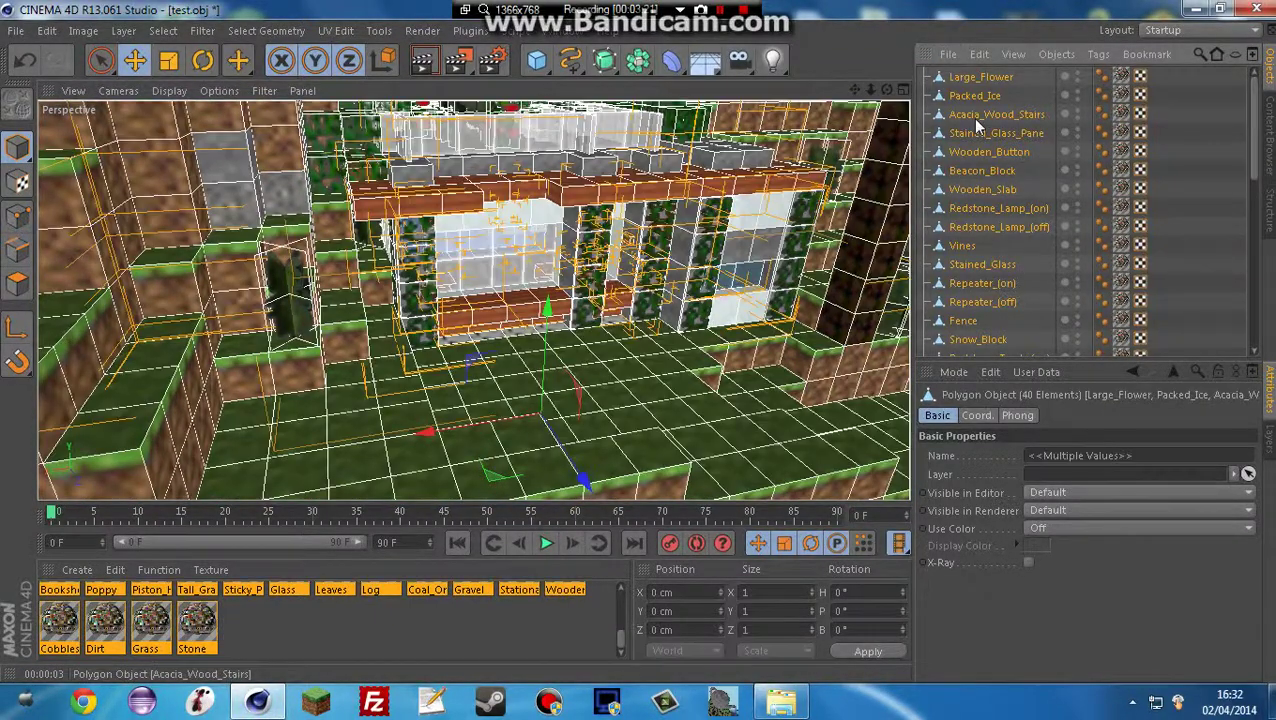
right_click(976, 120)
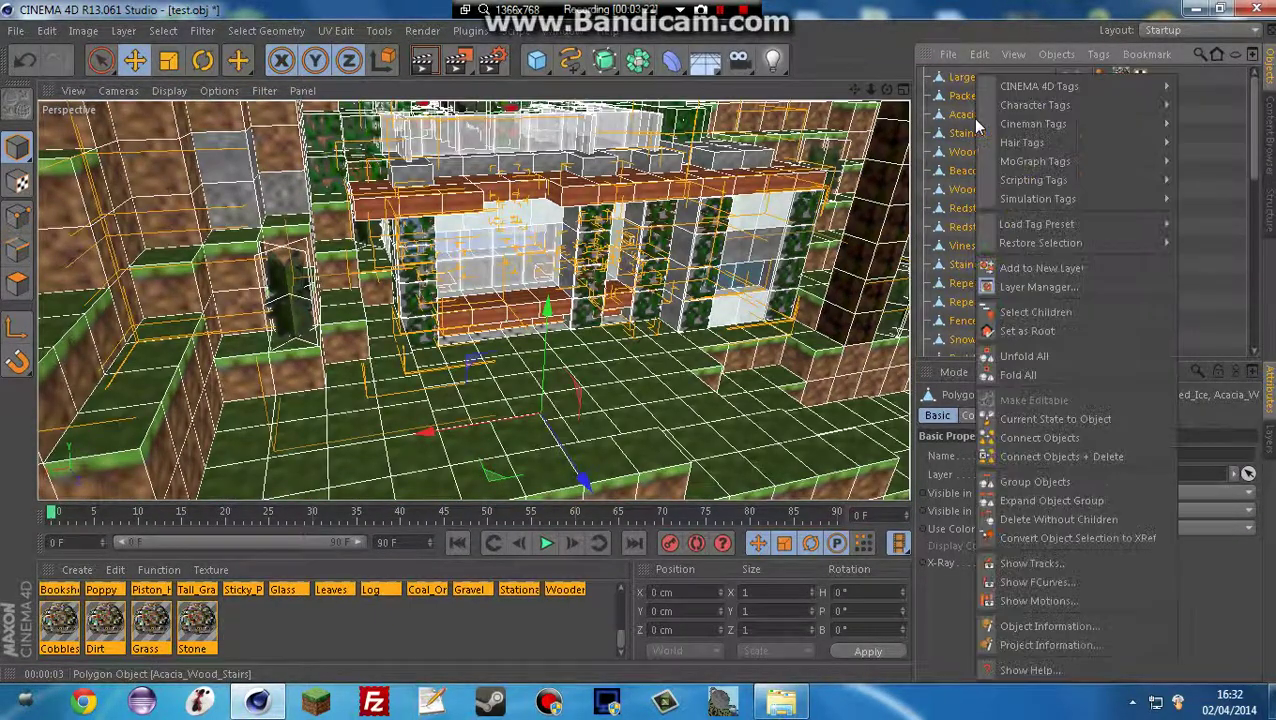
left_click(1208, 292)
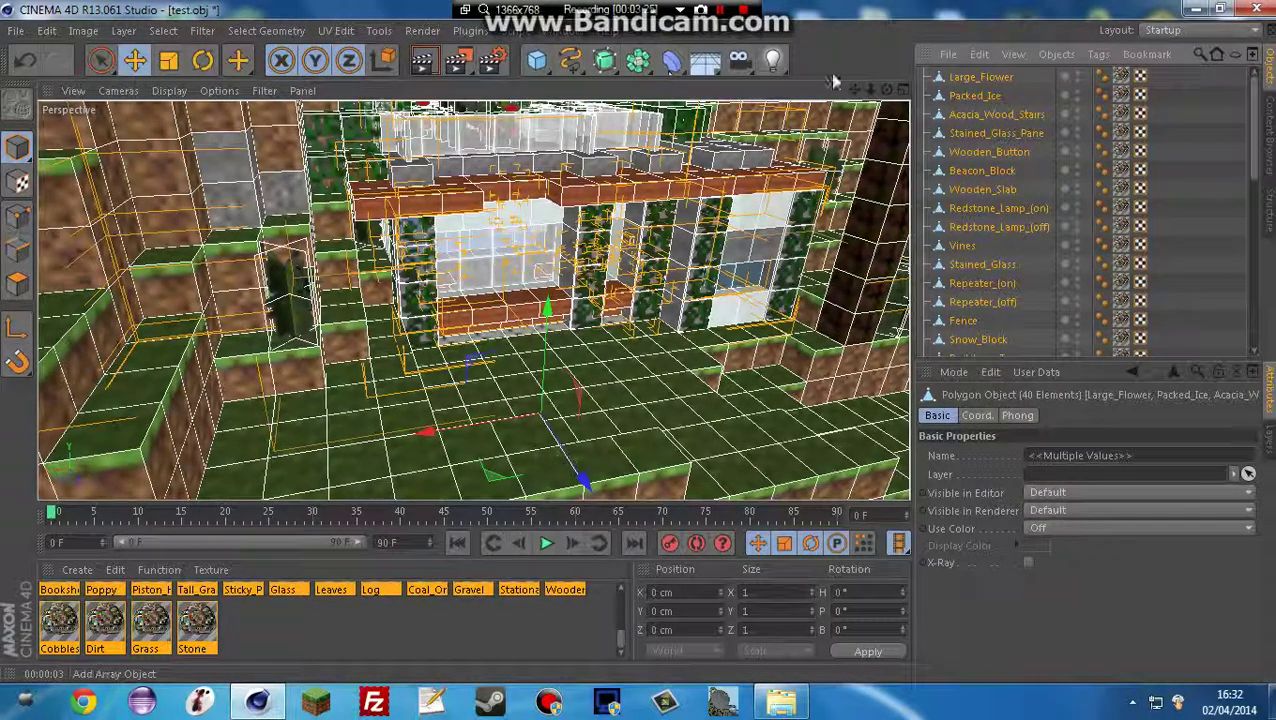
key("ctrl+z")
left_click(1194, 190)
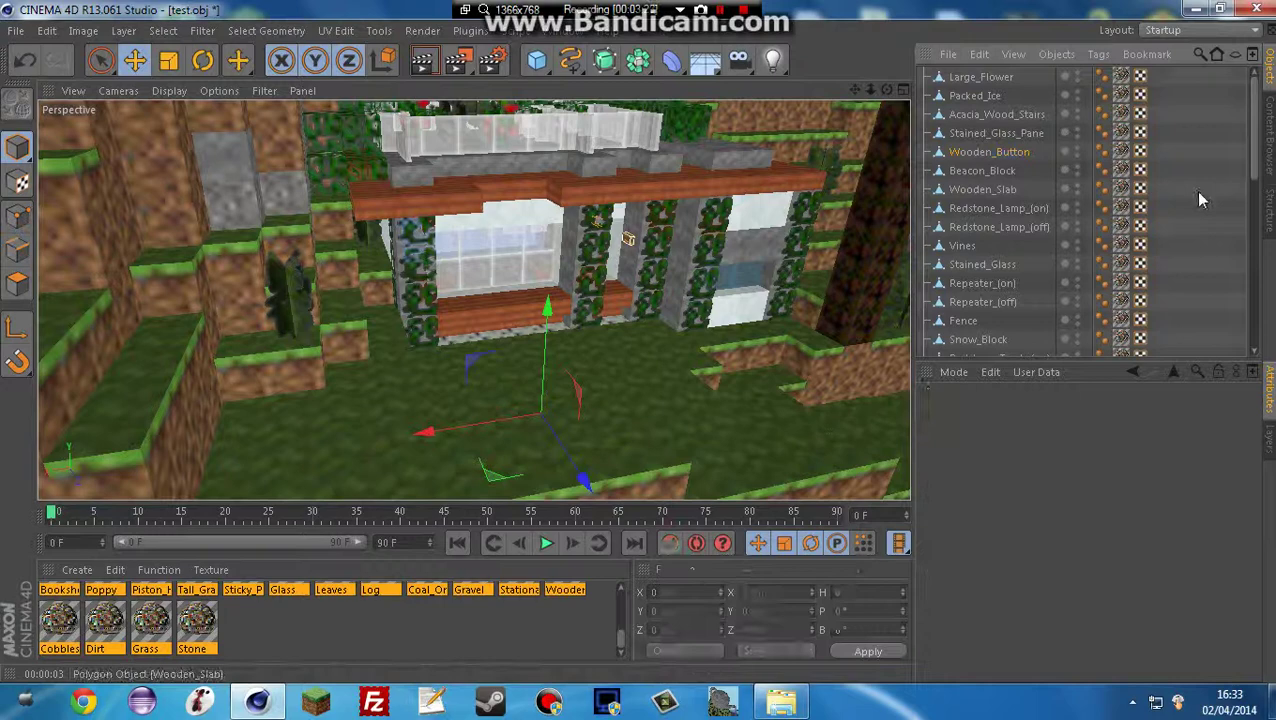
- Add a Helix spline to the scene and scale it down to about 0.04 cm across
left_click(571, 62)
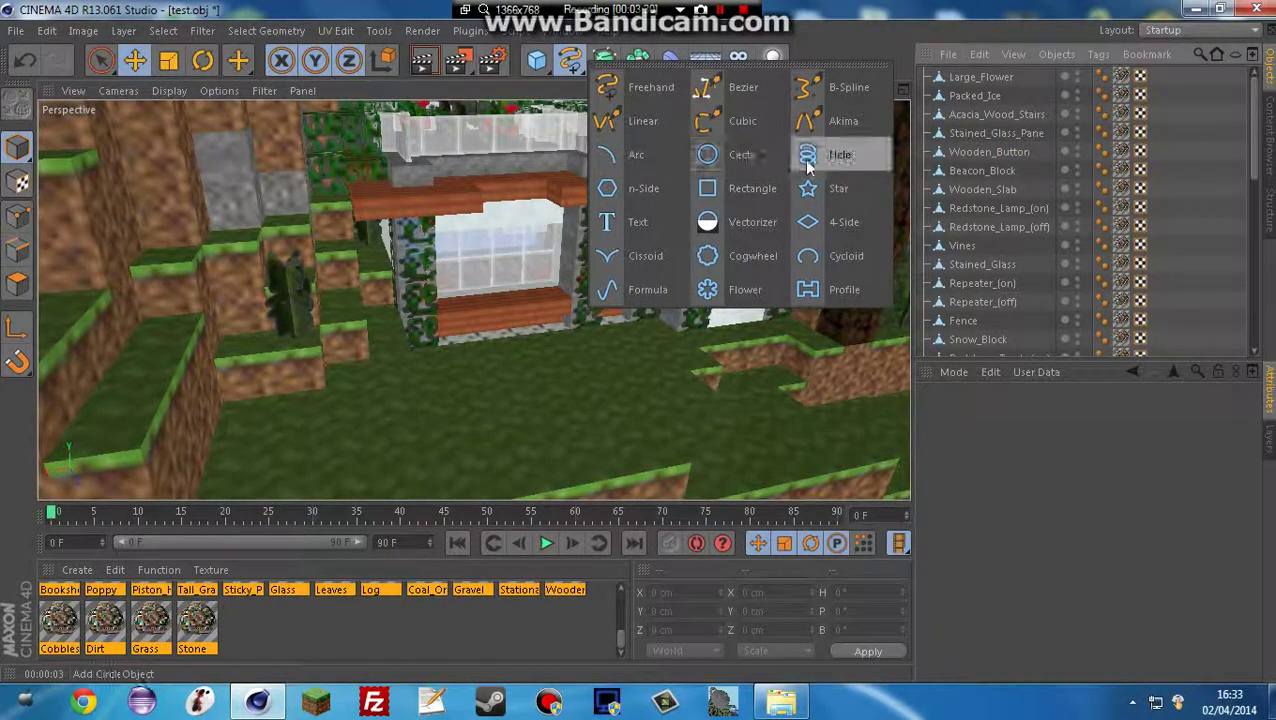
left_click(840, 155)
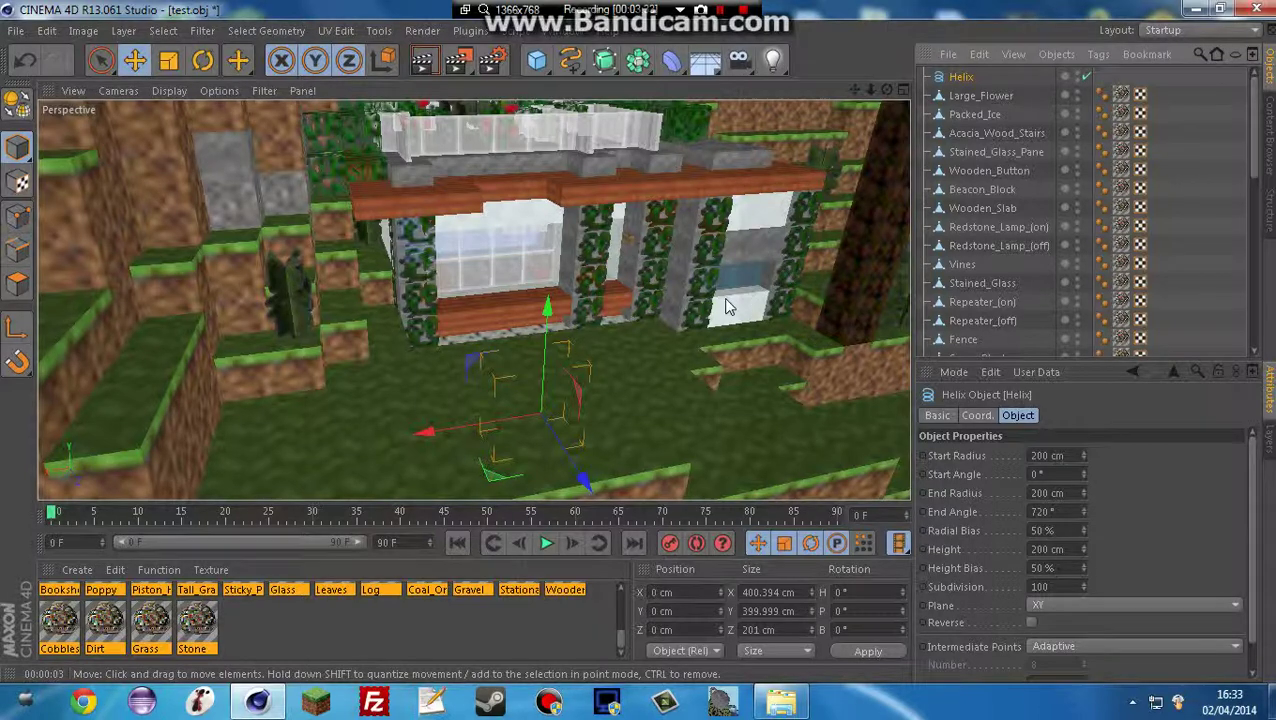
left_click(168, 61)
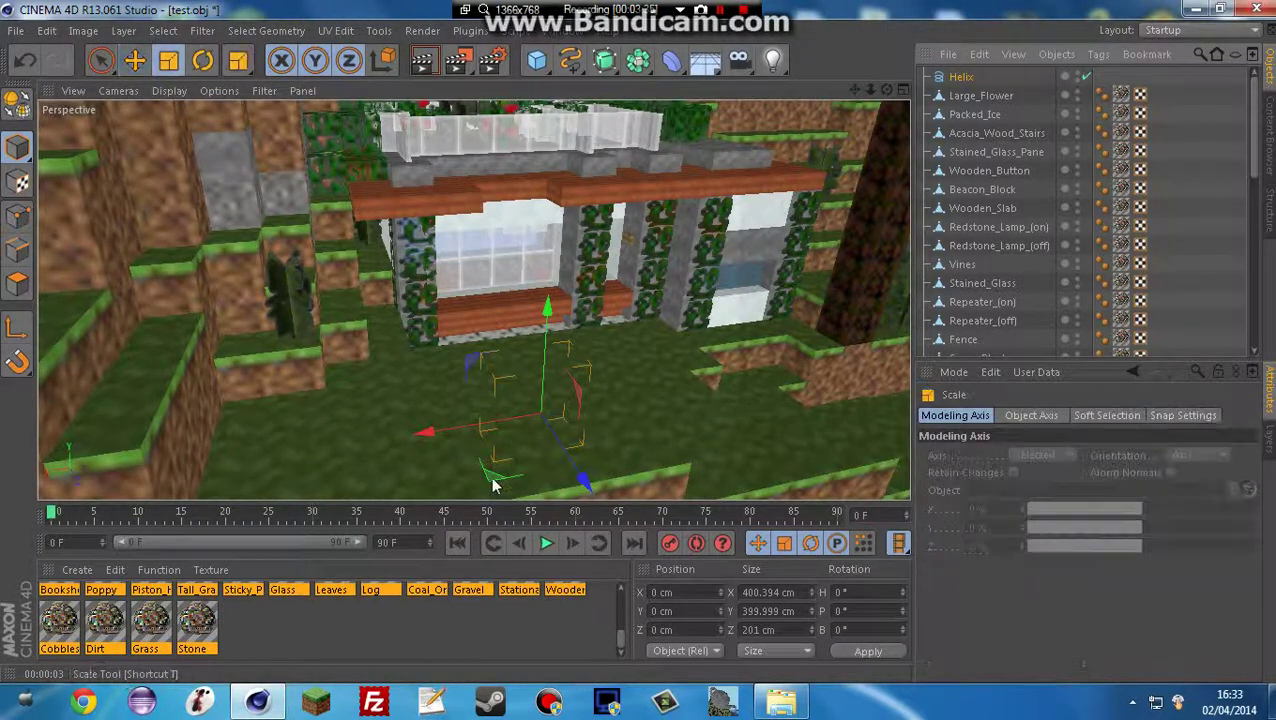
left_click_drag(584, 373, 440, 373)
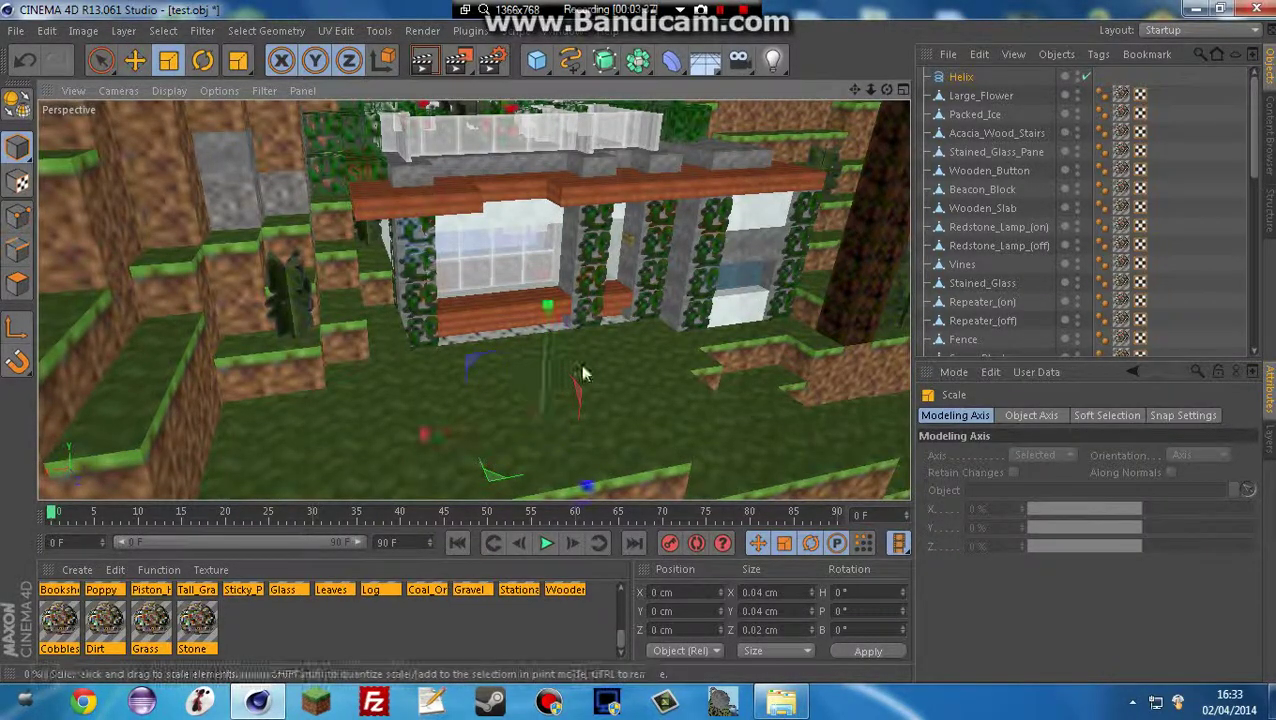
left_click(135, 62)
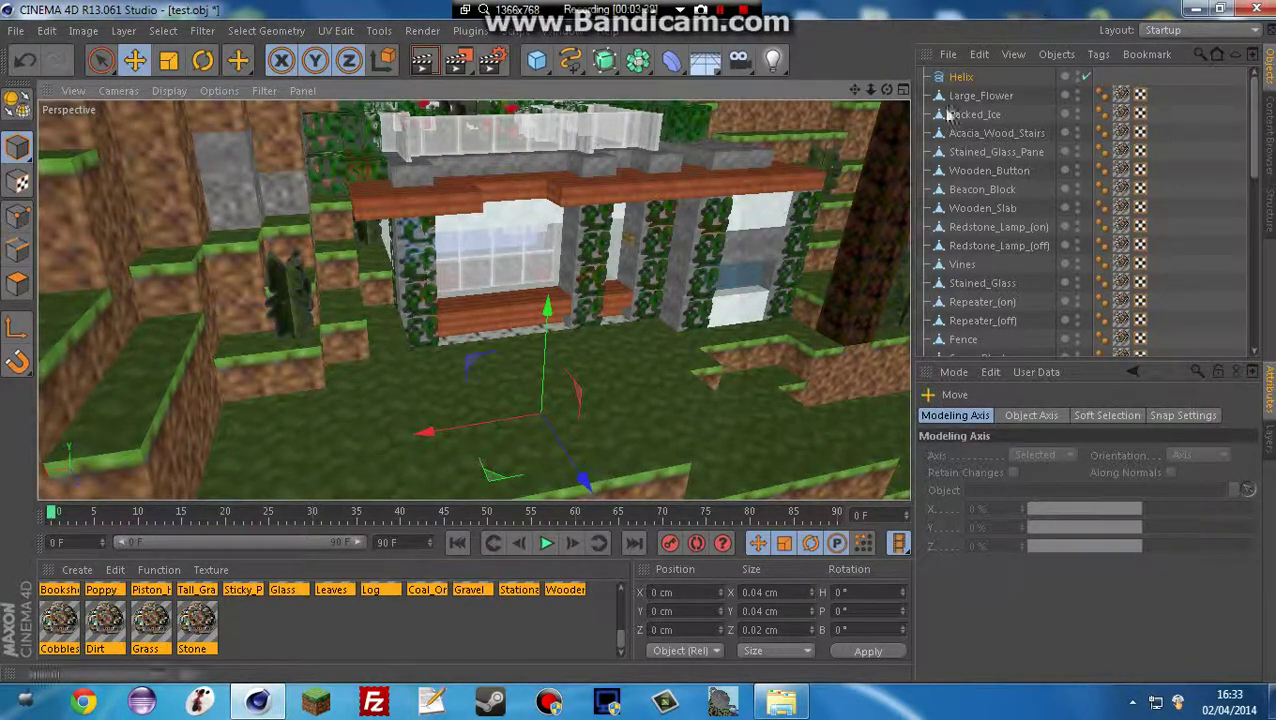
- Rename the helix as World
left_click(962, 80)
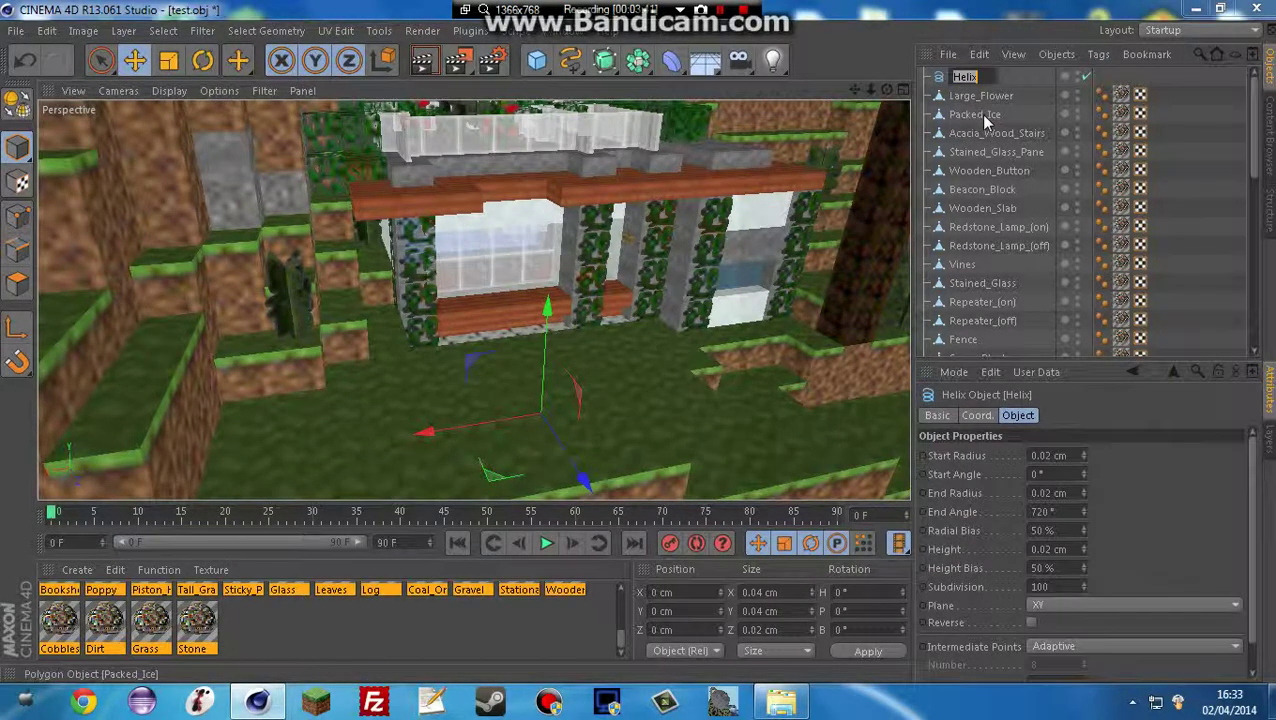
type("World")
key("Return")
- Try to nest all the imported block objects under the World helix
left_click(990, 117)
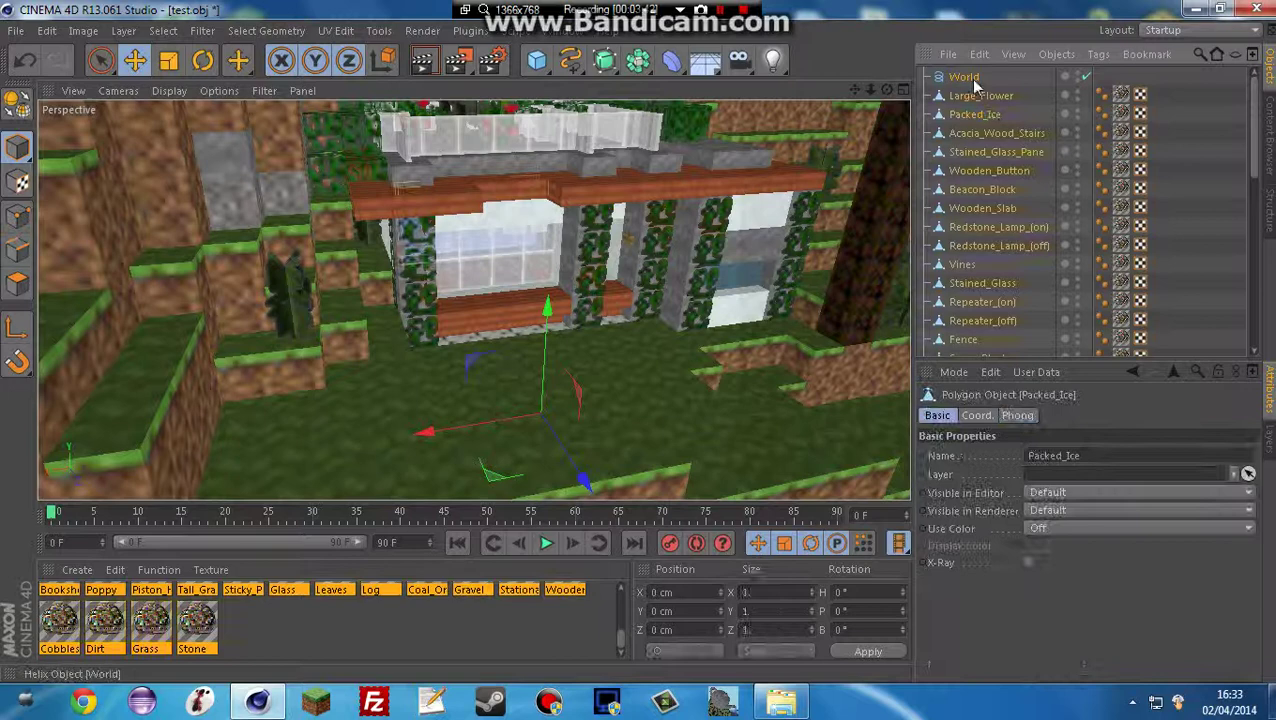
key("ctrl+a")
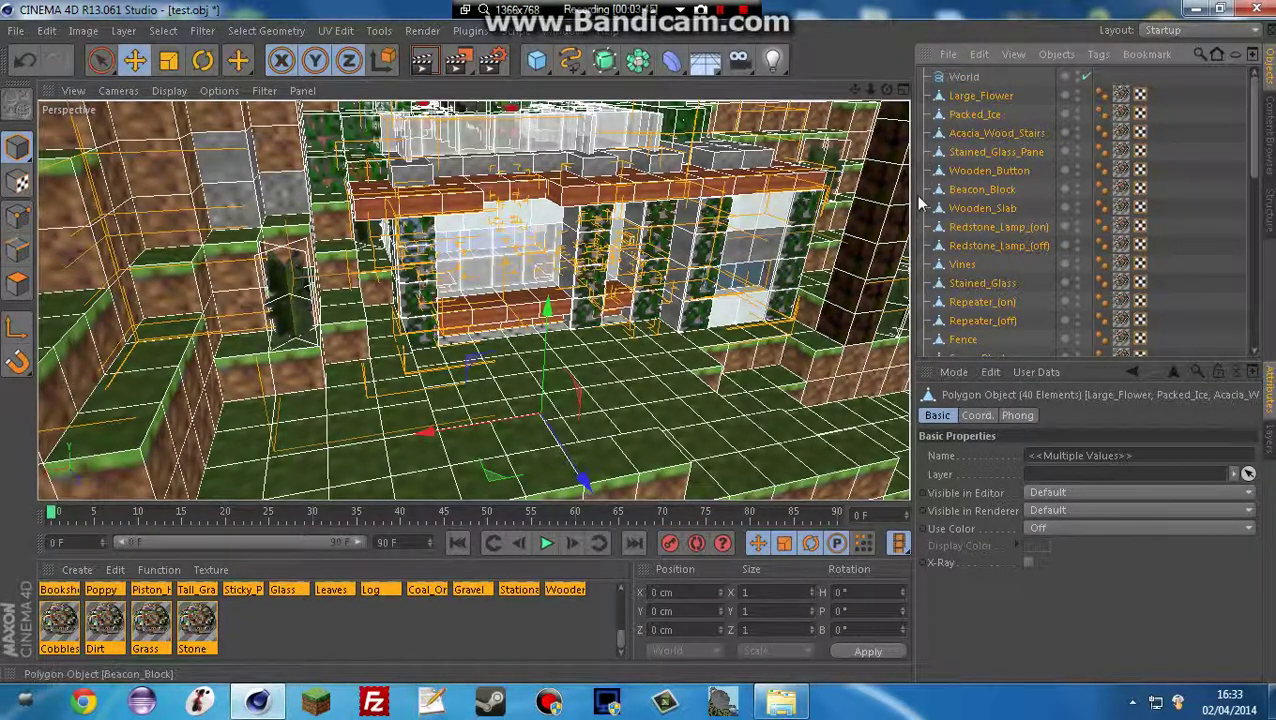
left_click_drag(974, 75, 970, 72)
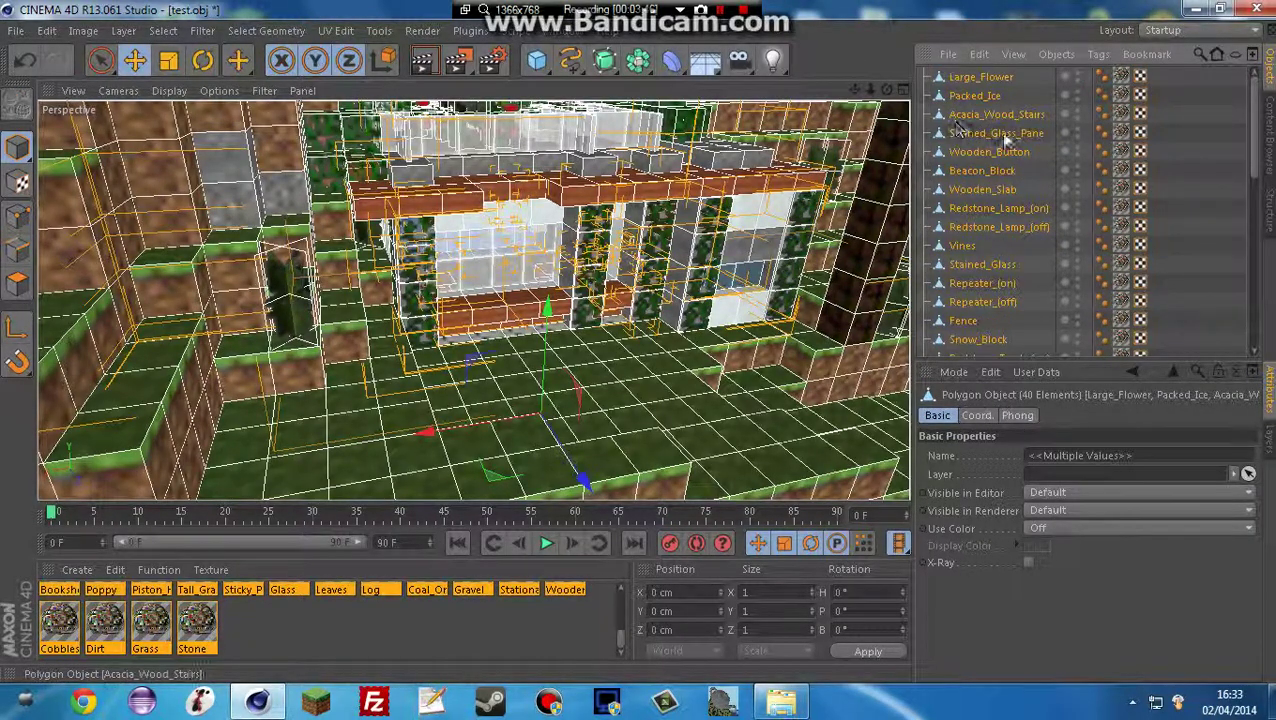
left_click_drag(1251, 138, 1257, 362)
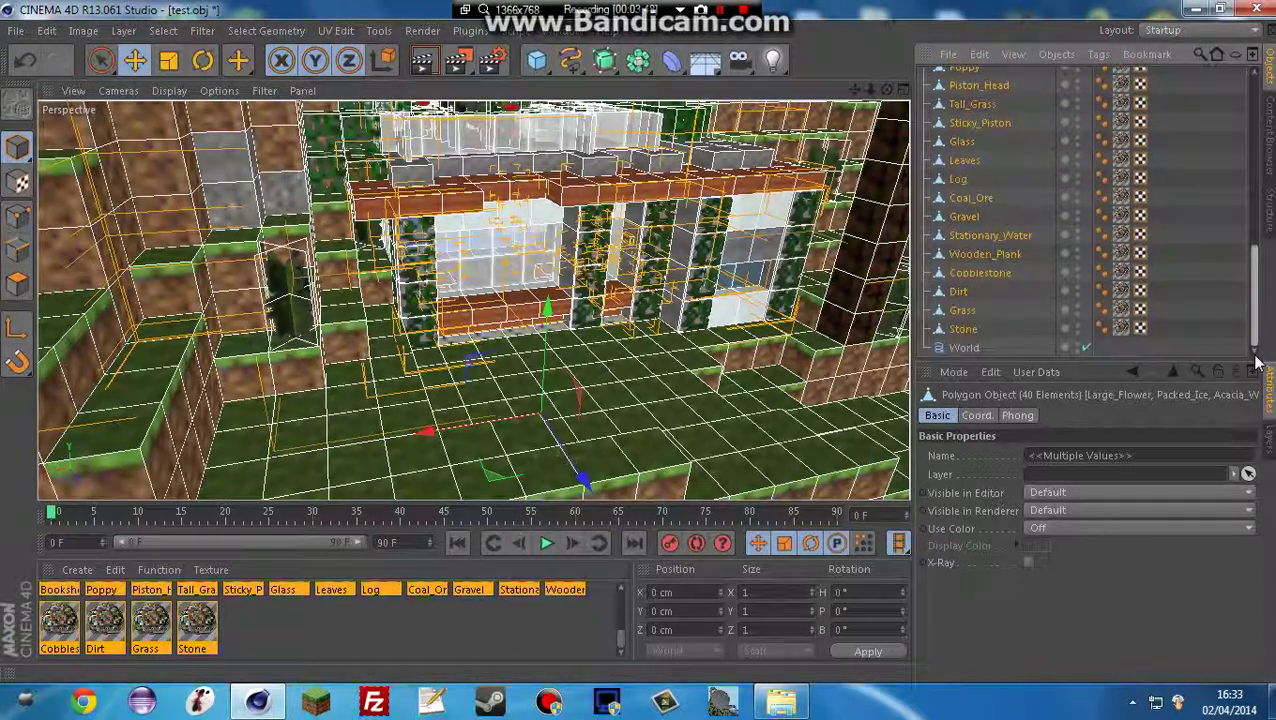
- Select every block object except World, nest them all under World, and collapse its hierarchy
left_click(960, 350)
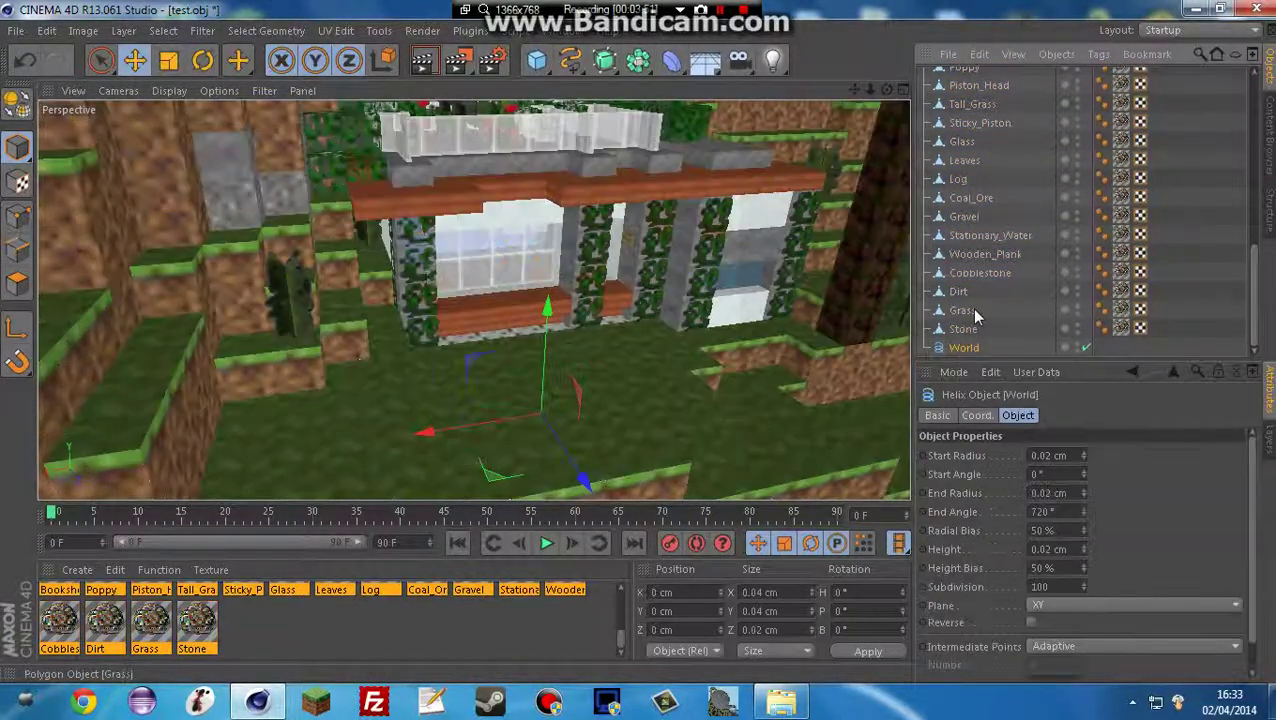
key("ctrl+a")
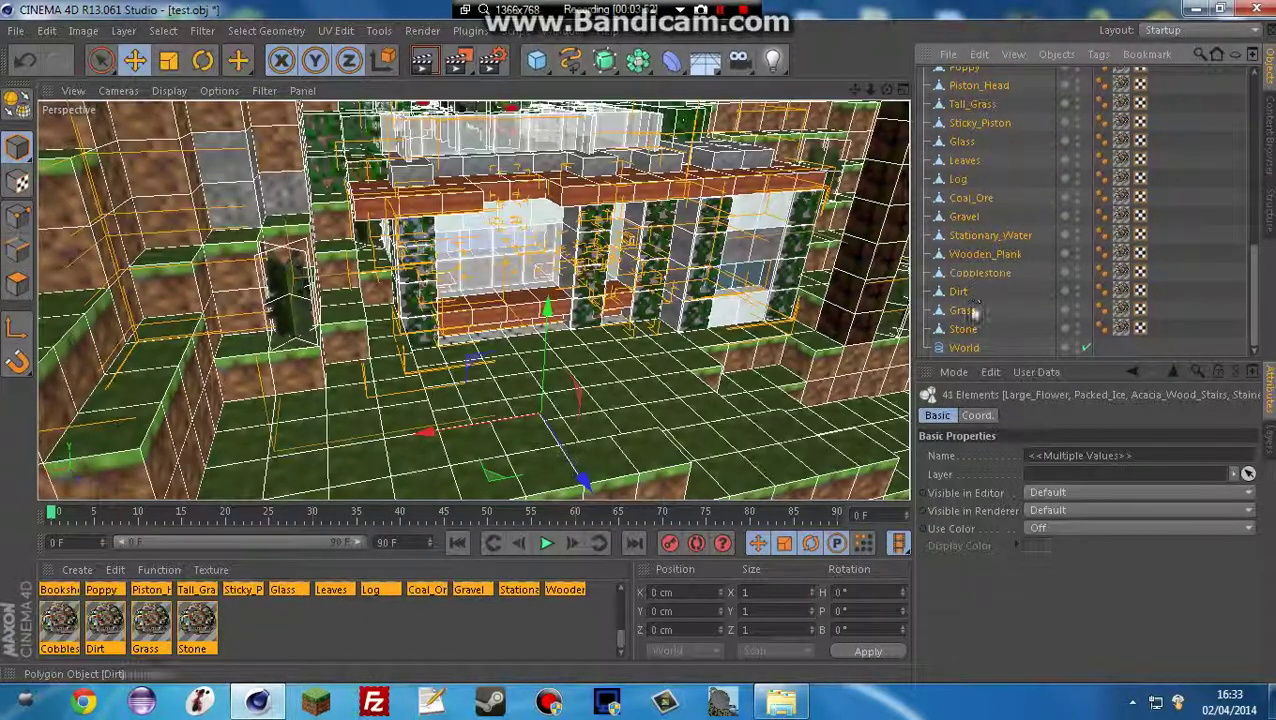
left_click(965, 348, "ctrl")
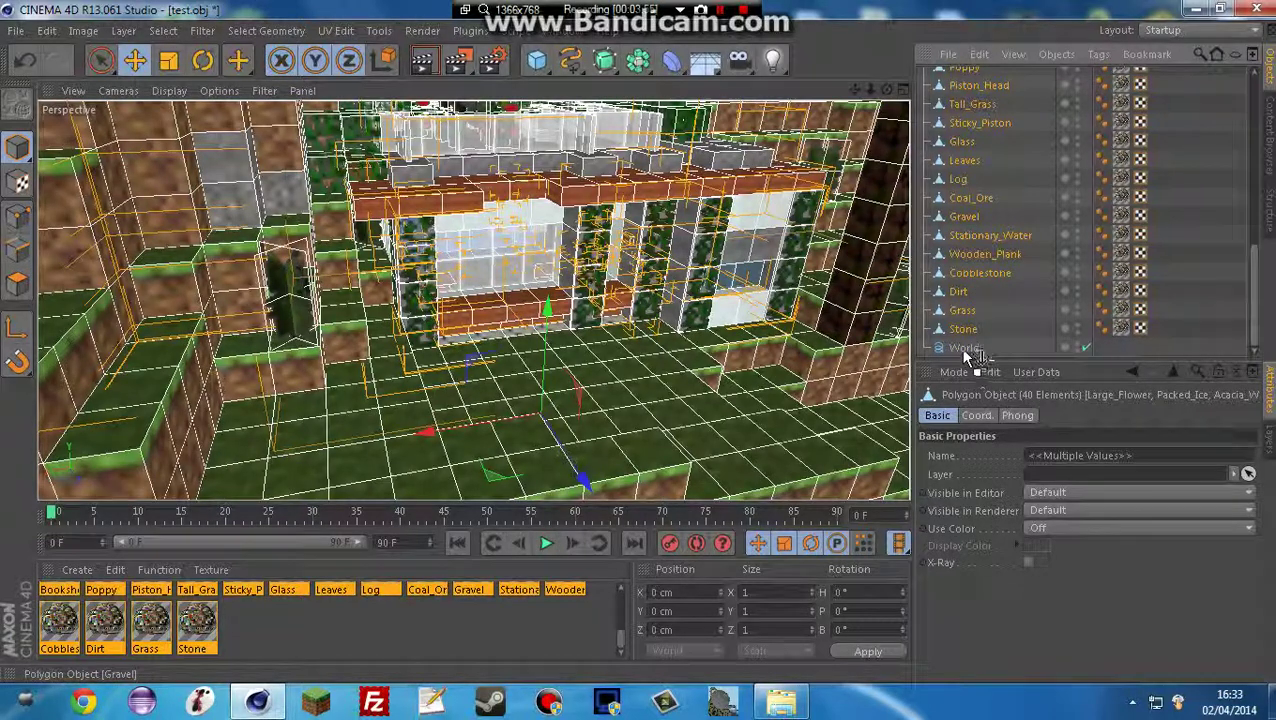
left_click_drag(963, 349, 963, 349)
scroll(996, 285, "up", 9)
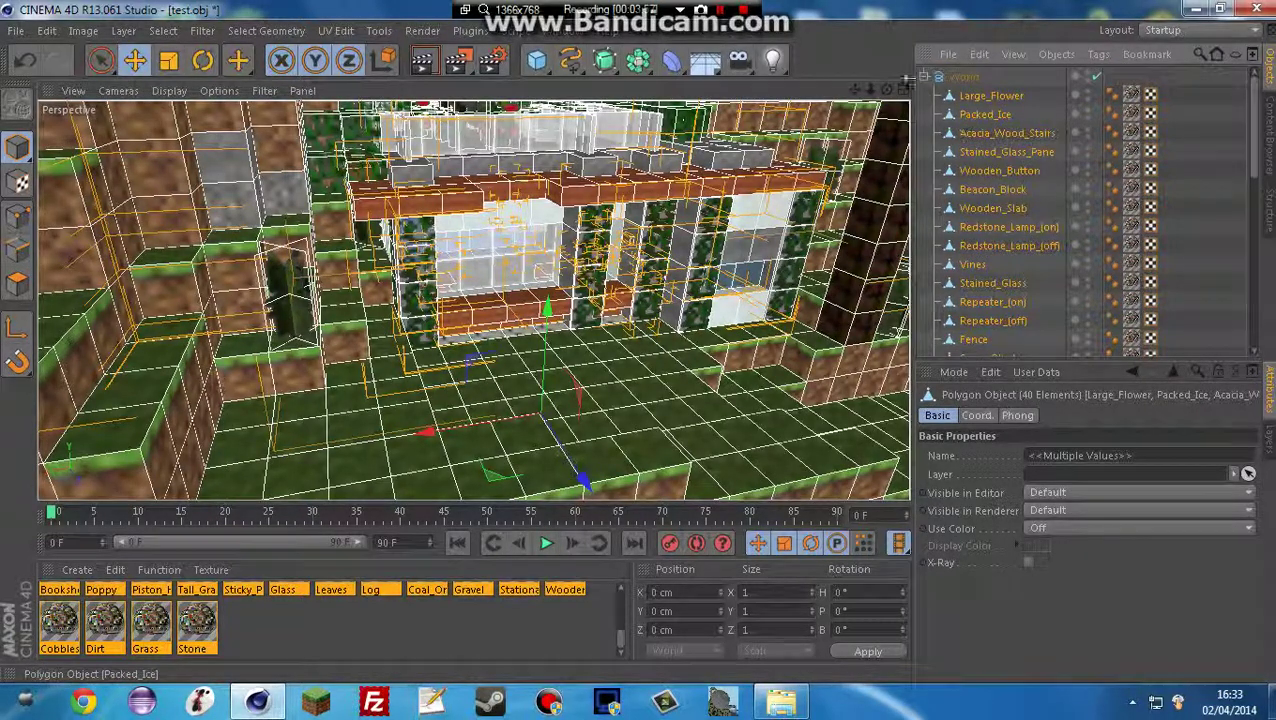
left_click(916, 78)
left_click(924, 76)
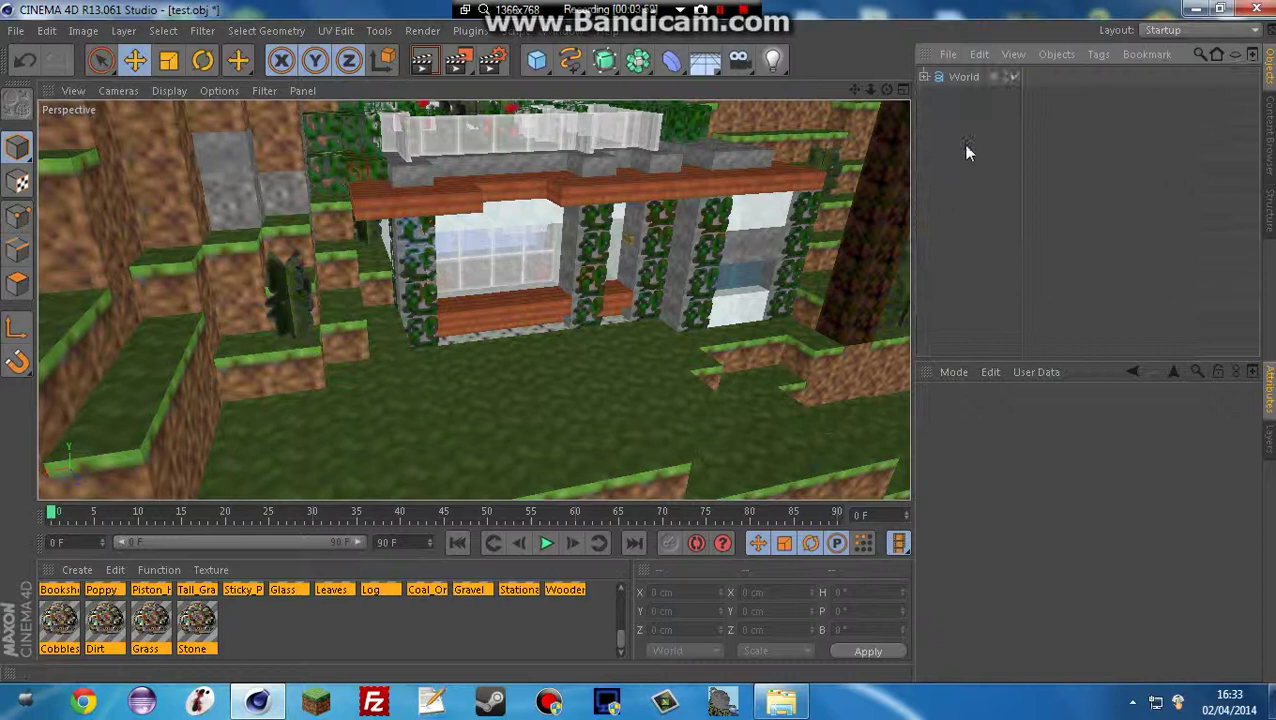
- Hide the World group in the viewport and show it again
left_click(1011, 77)
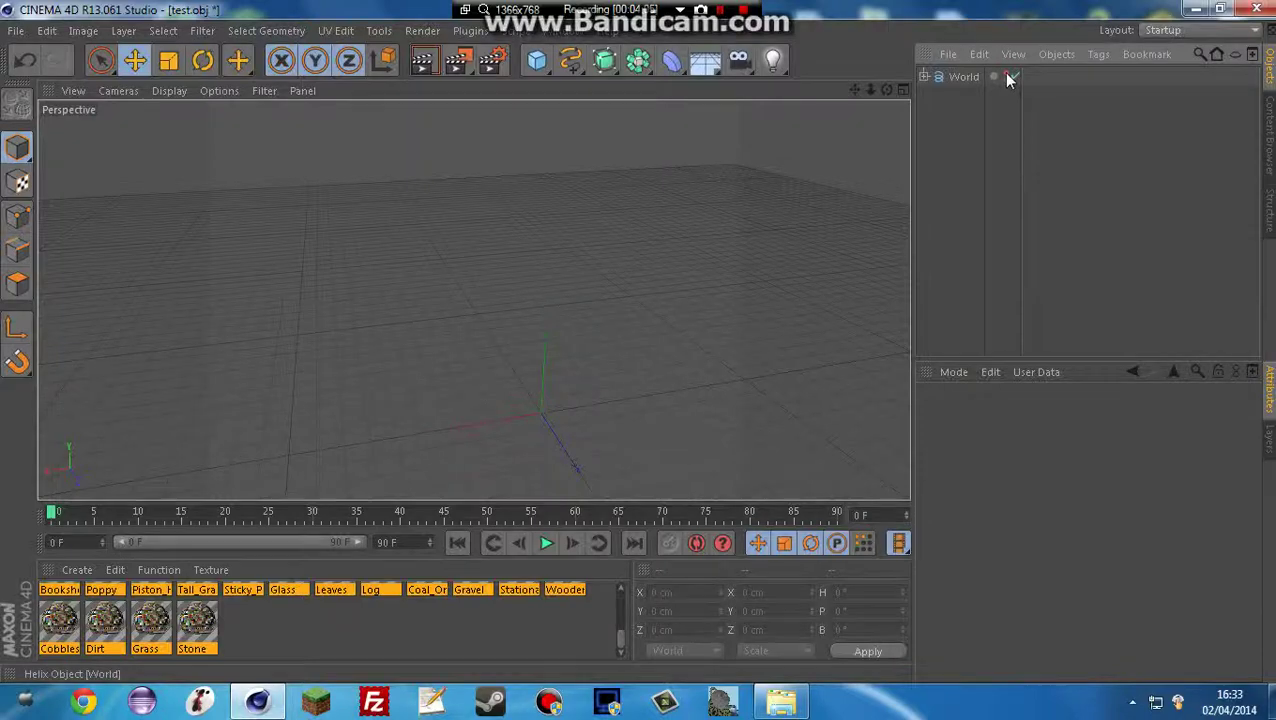
left_click(1011, 77)
left_click(1013, 77)
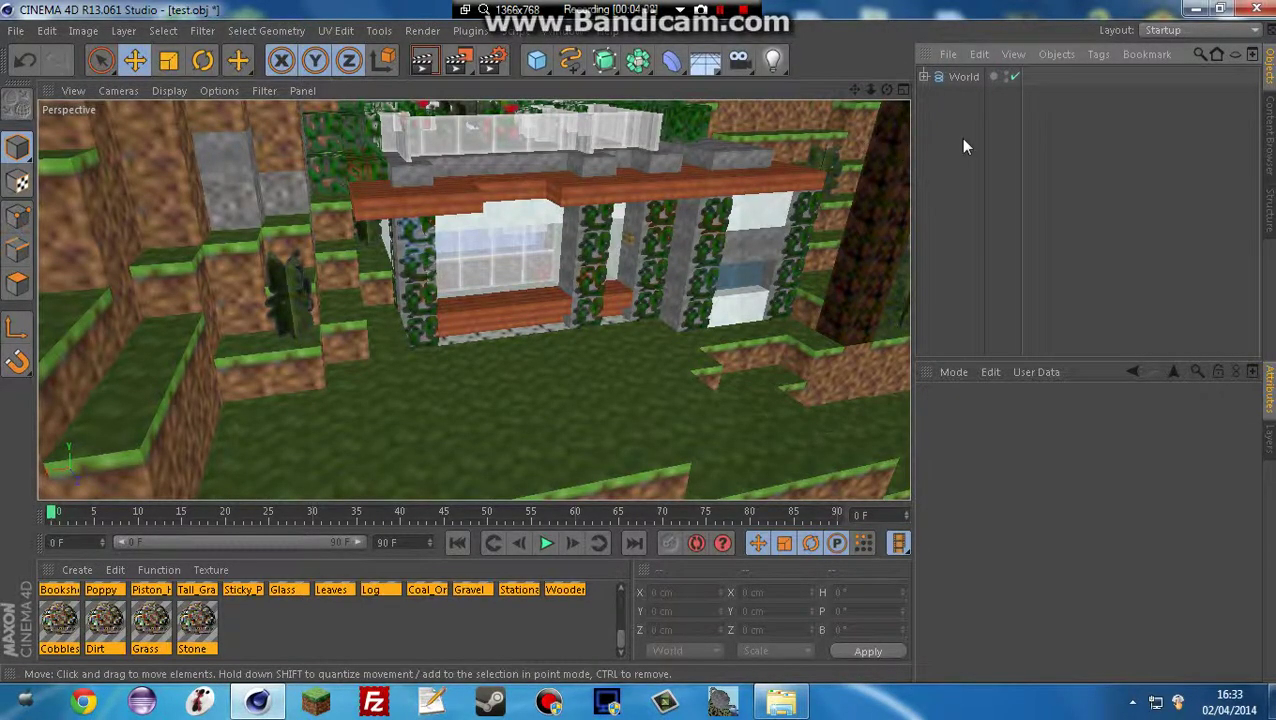
- Try an Area Light in the scene and undo its creation
scroll(294, 615, "up", 3)
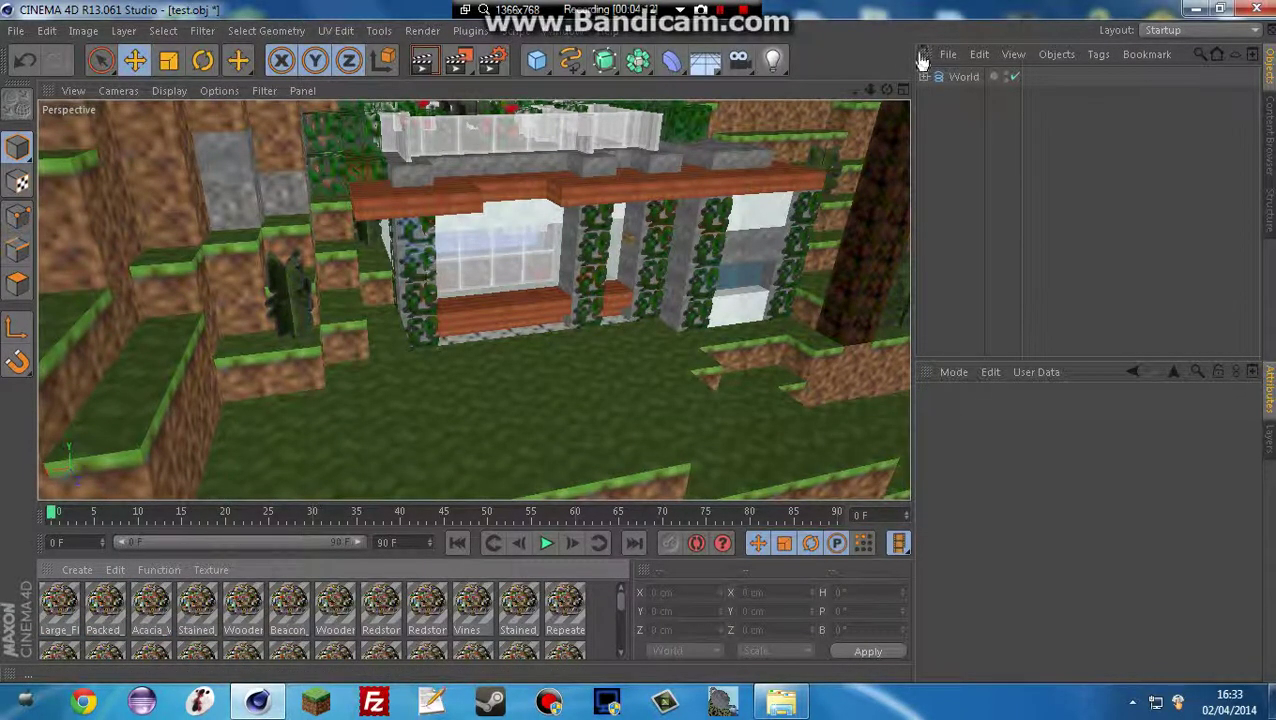
left_click_drag(886, 90, 887, 150)
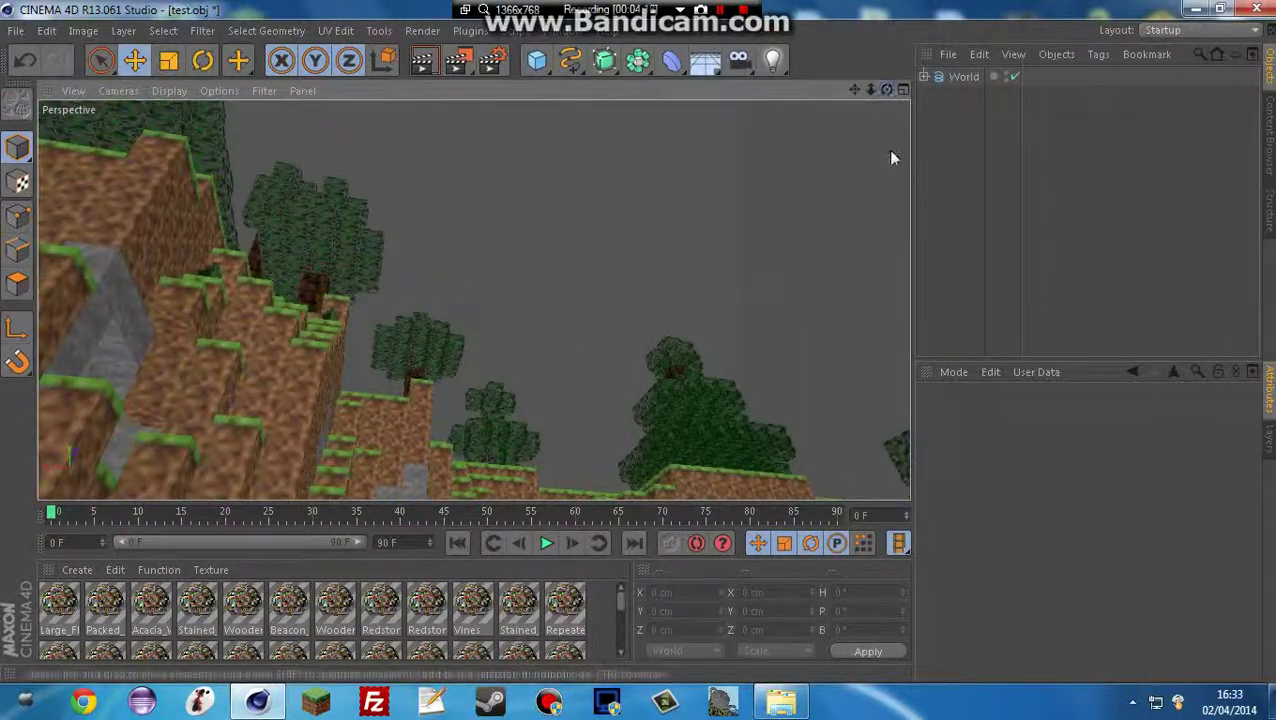
left_click(772, 60)
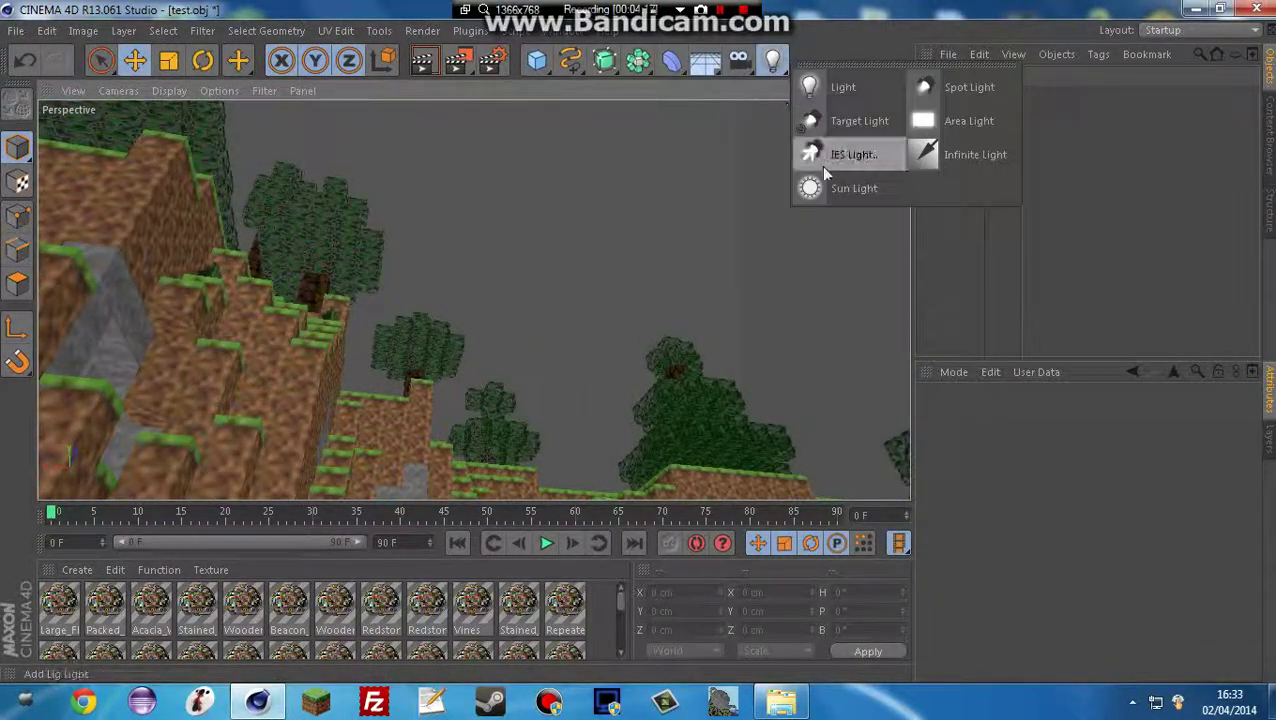
left_click(982, 131)
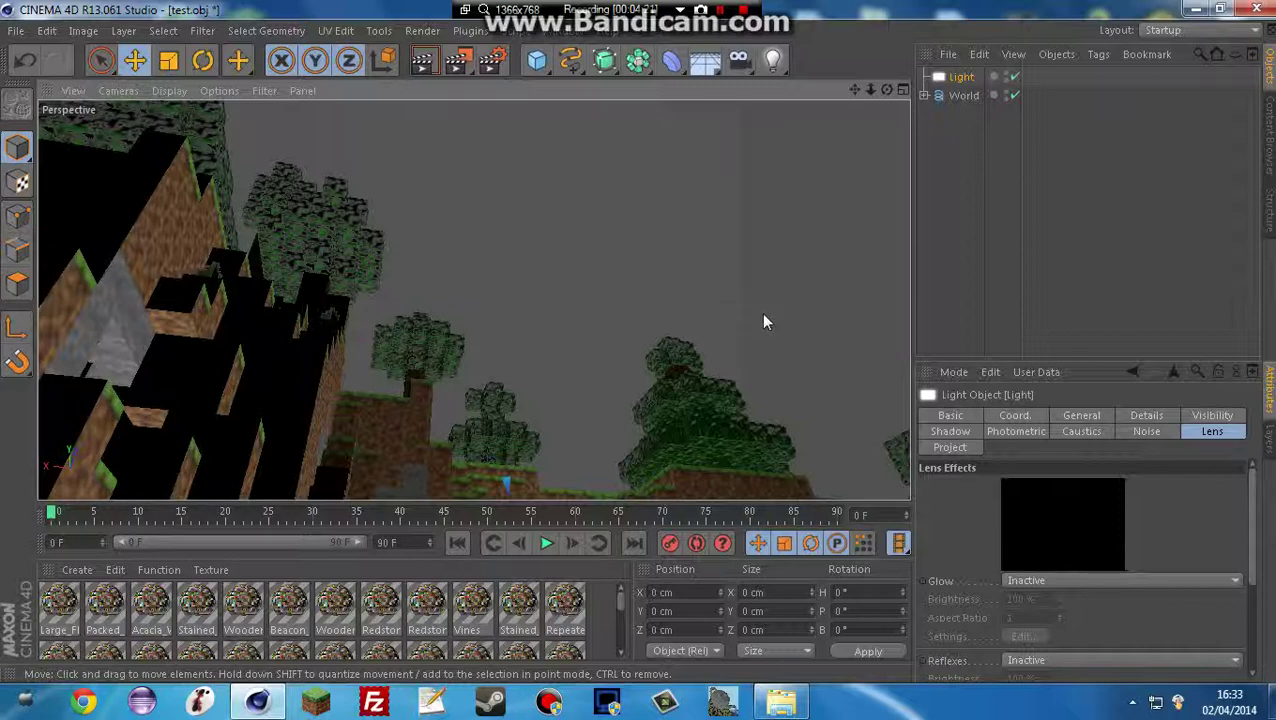
key("ctrl+z")
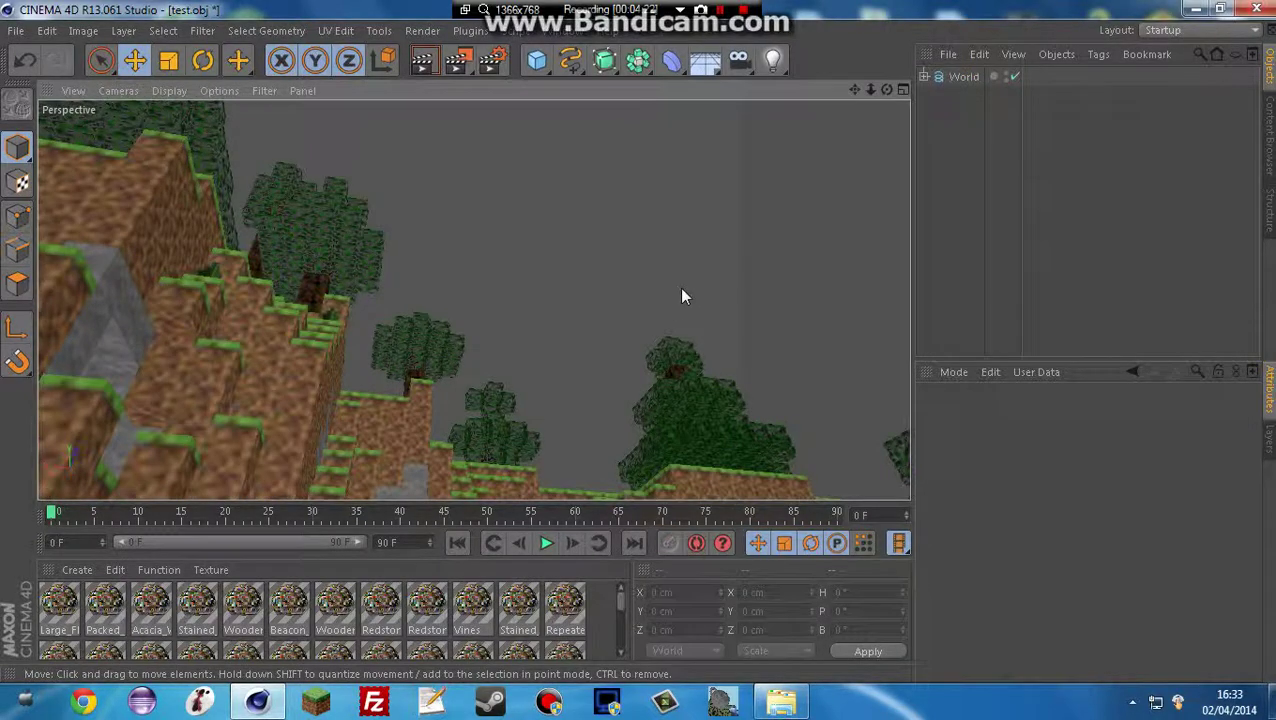
- Add an Infinite Light to the scene and bring the house into view
left_click(772, 60)
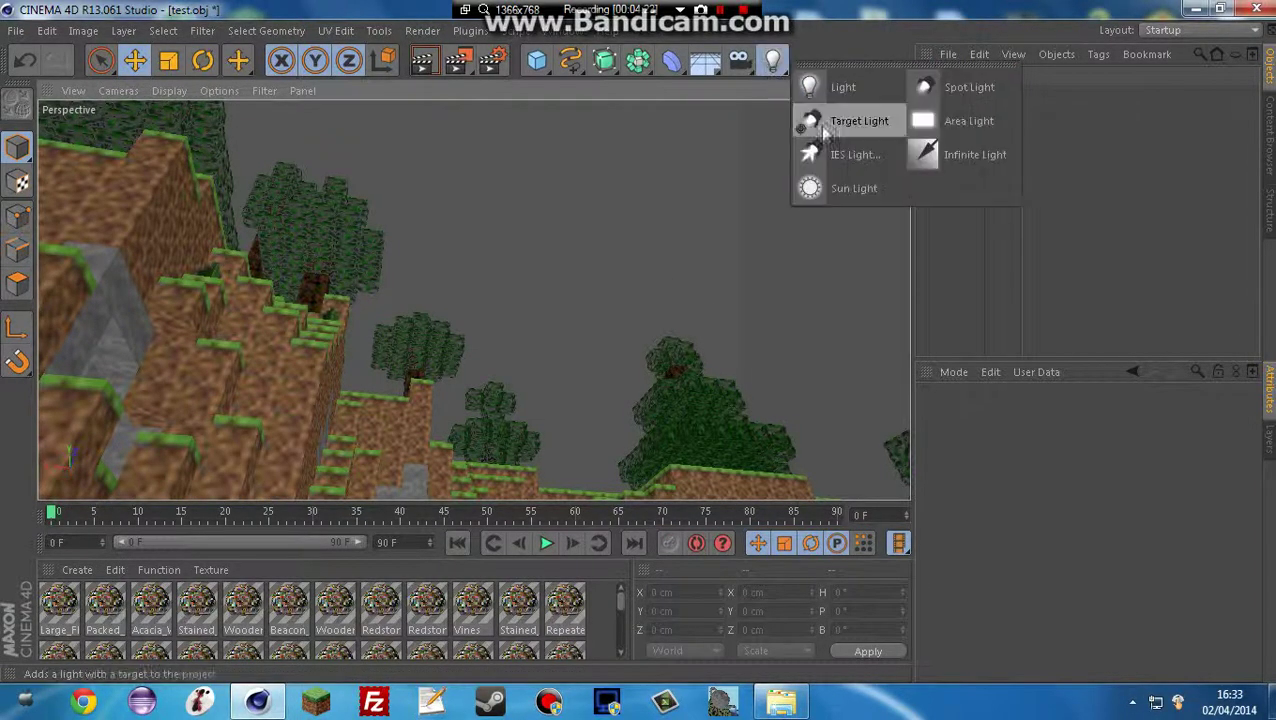
left_click(935, 162)
left_click_drag(886, 90, 556, 462)
scroll(473, 299, "down", 3)
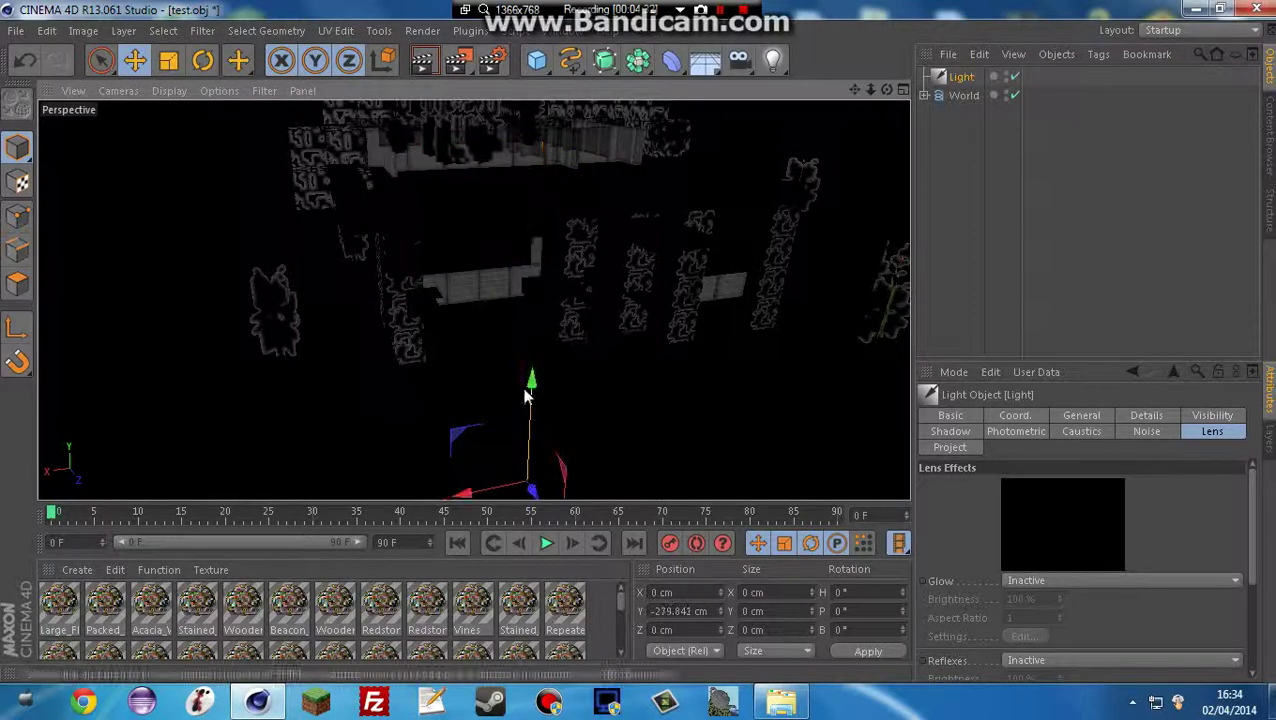
- Try rotating the infinite light toward the front of the house, and undo the changes to the light
left_click(203, 60)
left_click_drag(496, 432, 536, 332)
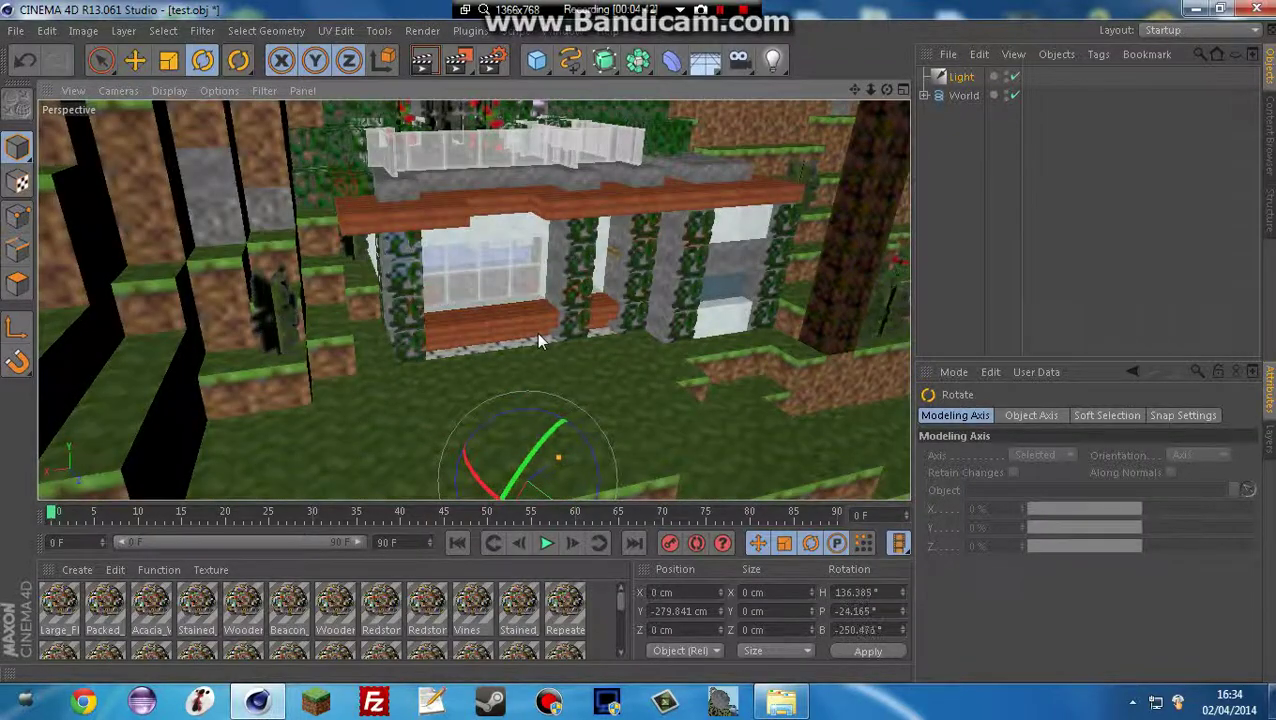
left_click(135, 60)
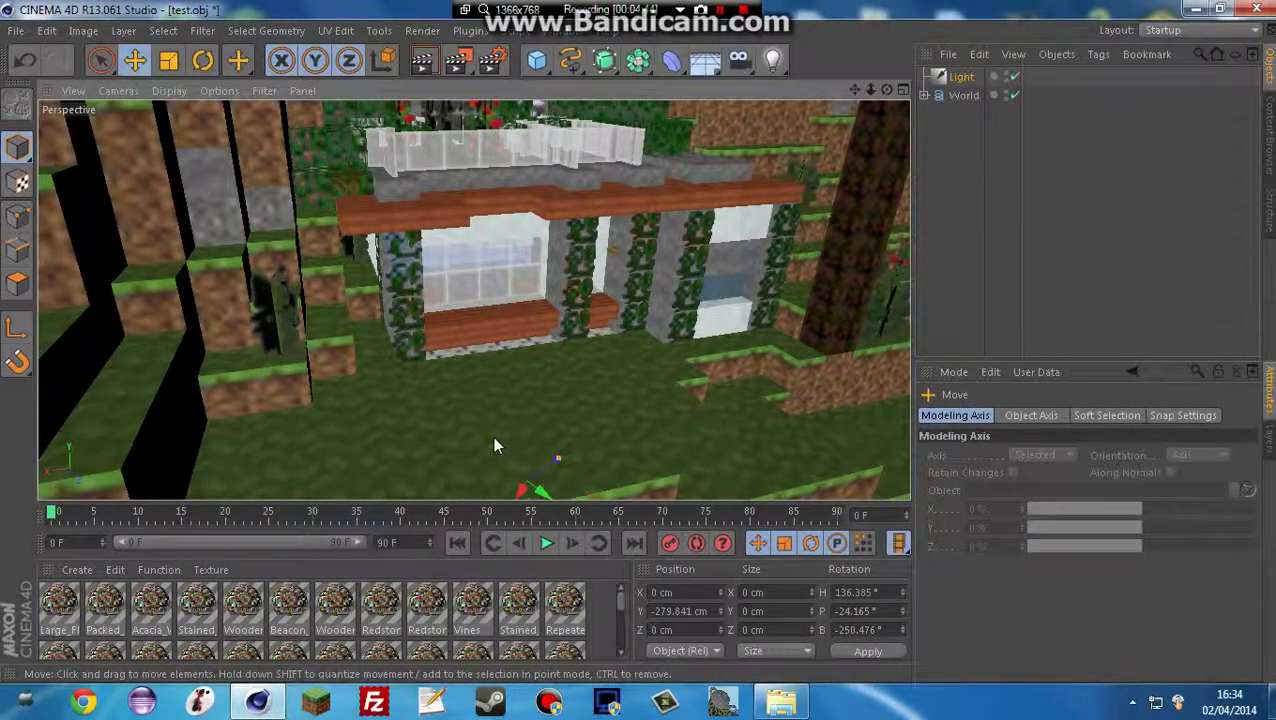
key("ctrl+z")
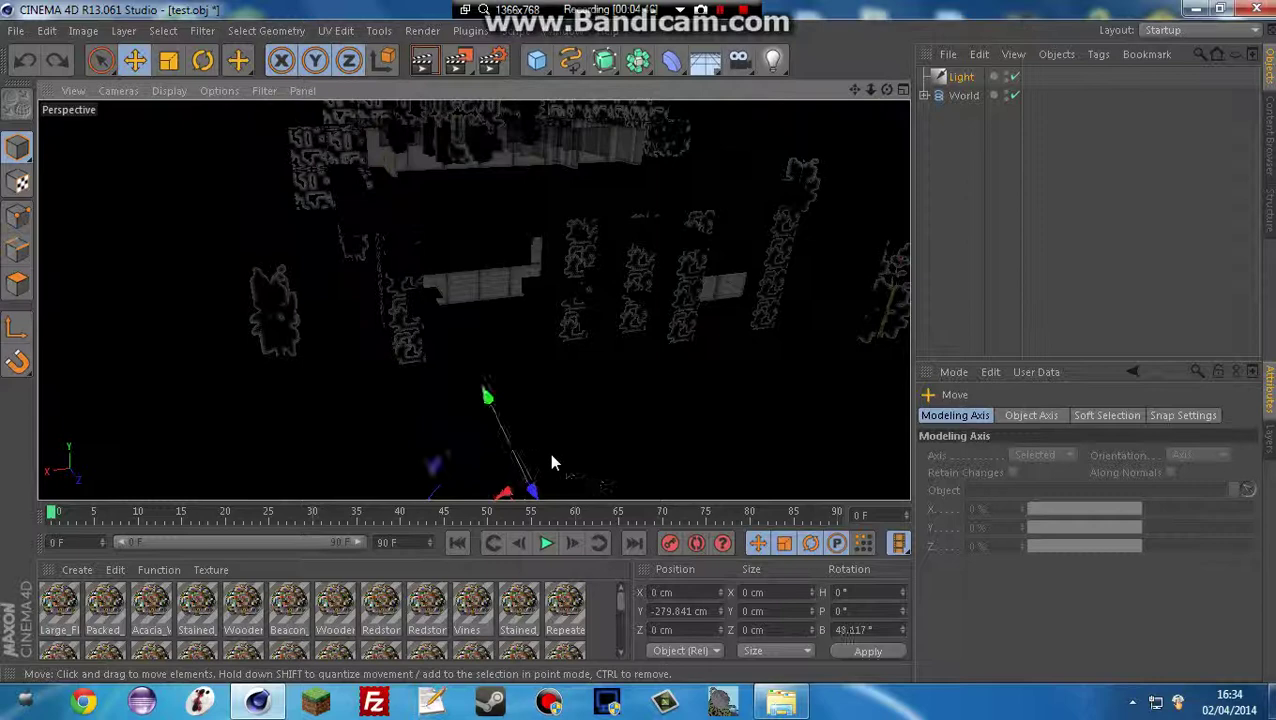
key("ctrl+z")
key("ctrl+z")
- Move the infinite light high above the trees, to about X -1725, Y 4203, Z -1969 cm
scroll(590, 264, "up", 2)
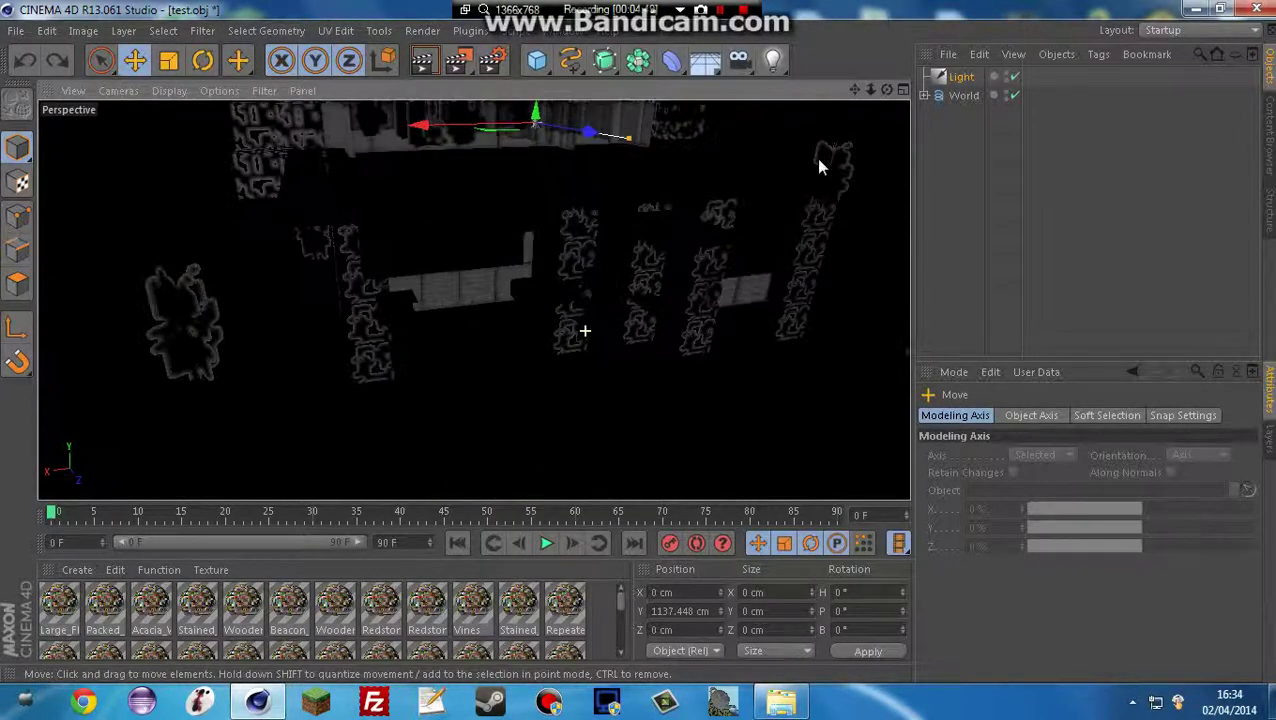
left_click_drag(886, 89, 566, 10)
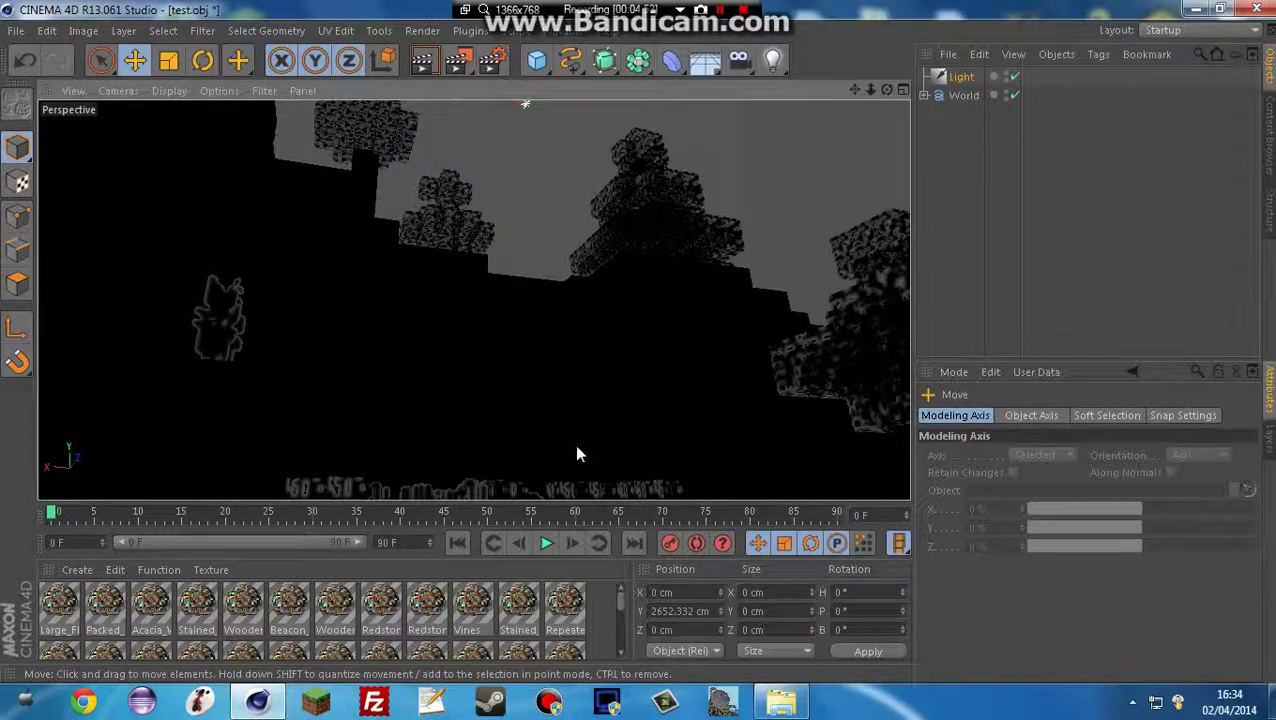
left_click_drag(856, 89, 834, 290)
left_click_drag(440, 298, 628, 208)
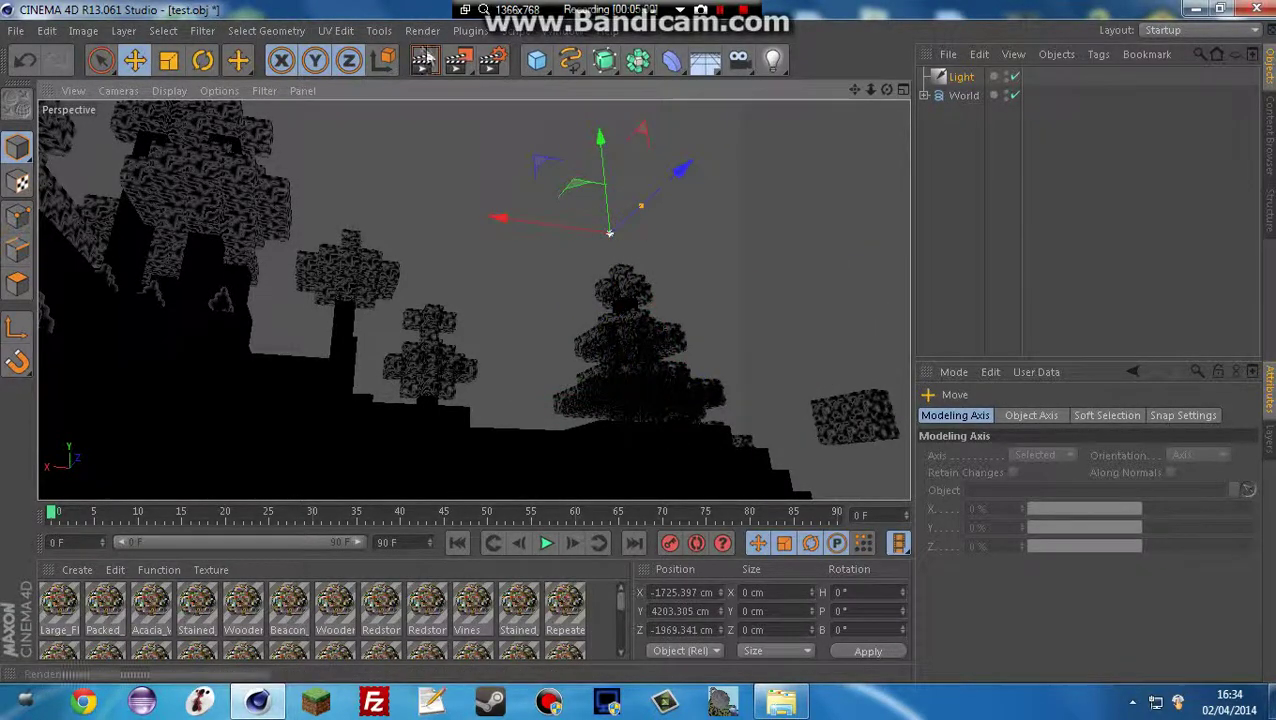
- Rotate the infinite light to about H 155°, P 9°, B -19° and examine how it lights the house and hillside
left_click(963, 79)
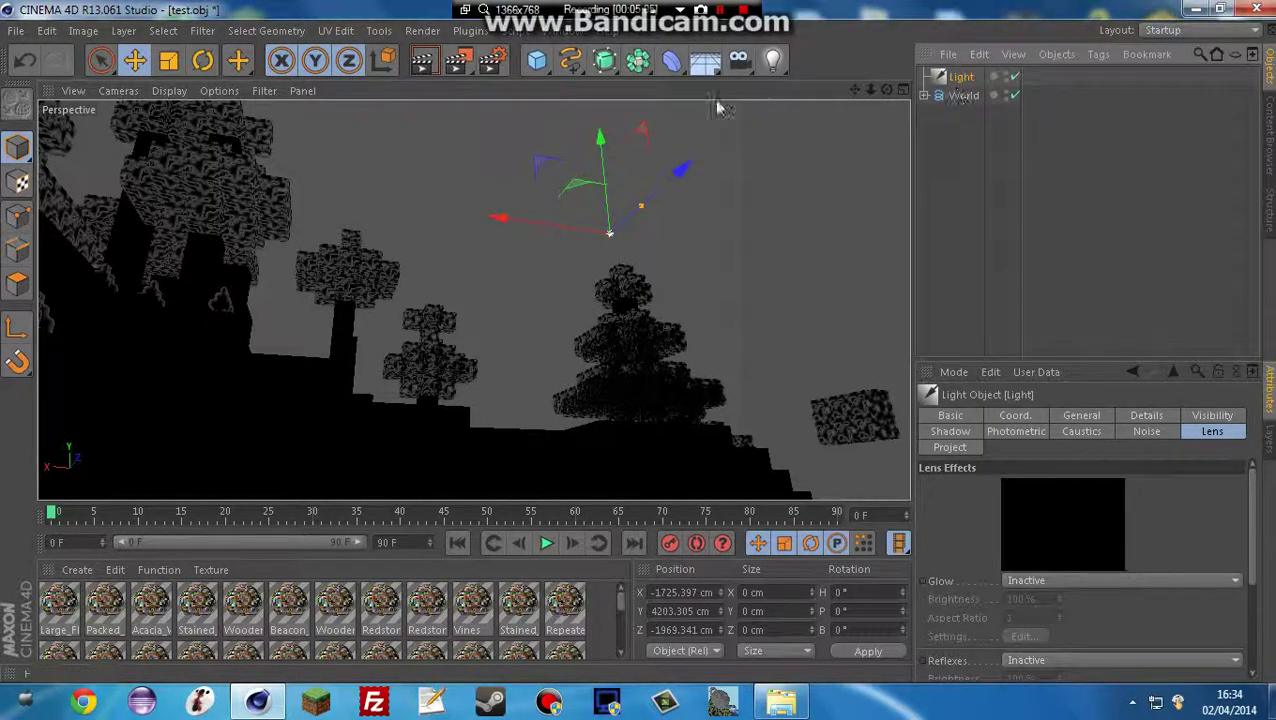
left_click(245, 64)
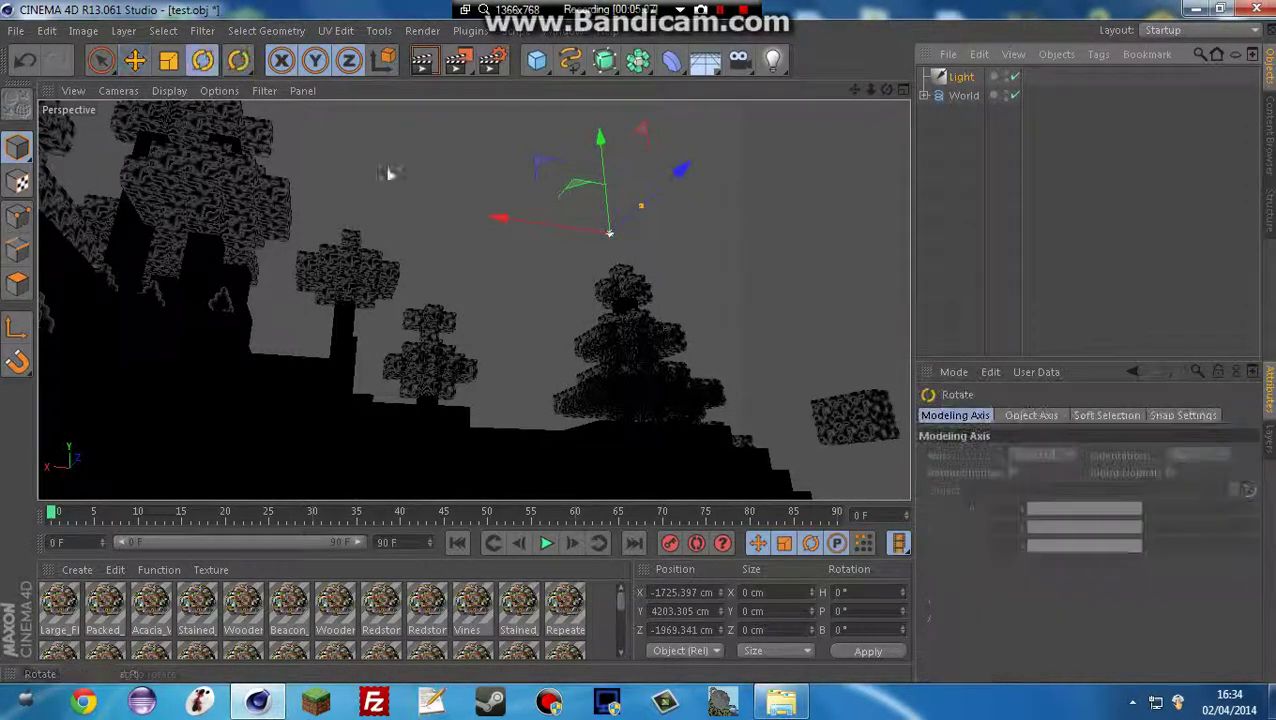
left_click_drag(549, 250, 783, 182)
left_click_drag(606, 224, 639, 212)
left_click_drag(886, 90, 886, 62)
scroll(473, 299, "up", 10)
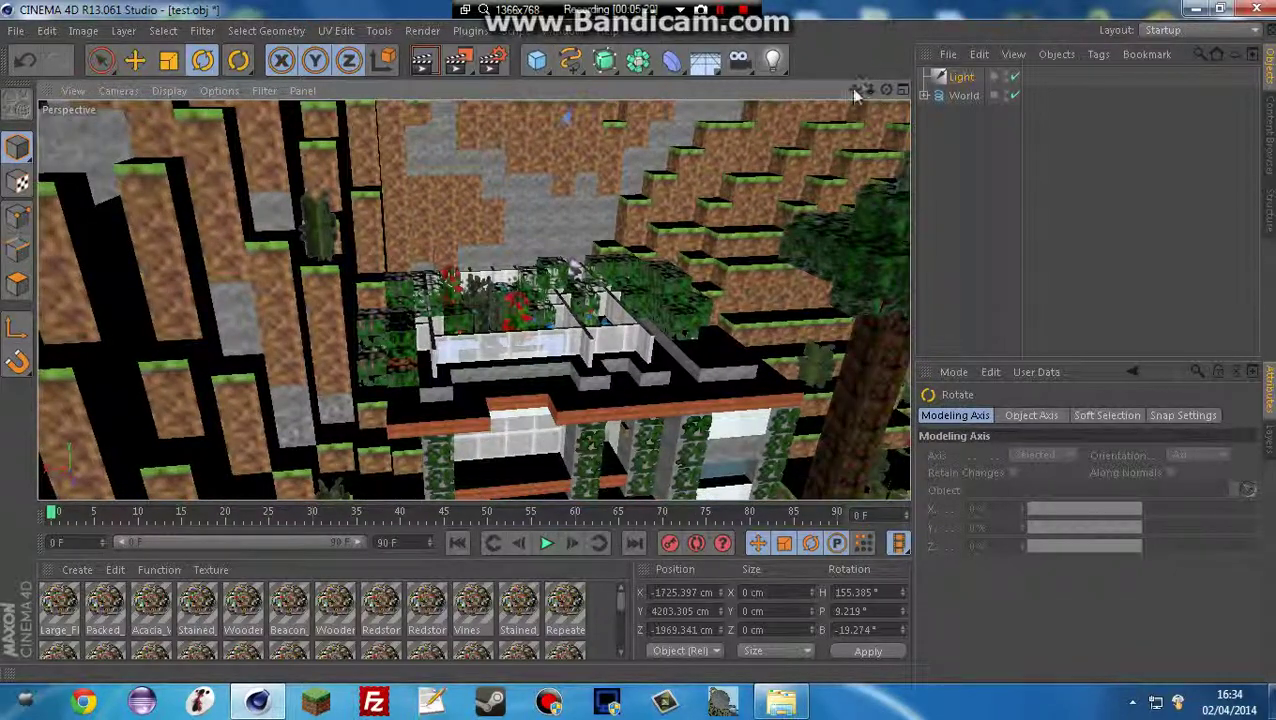
scroll(473, 299, "down", 10)
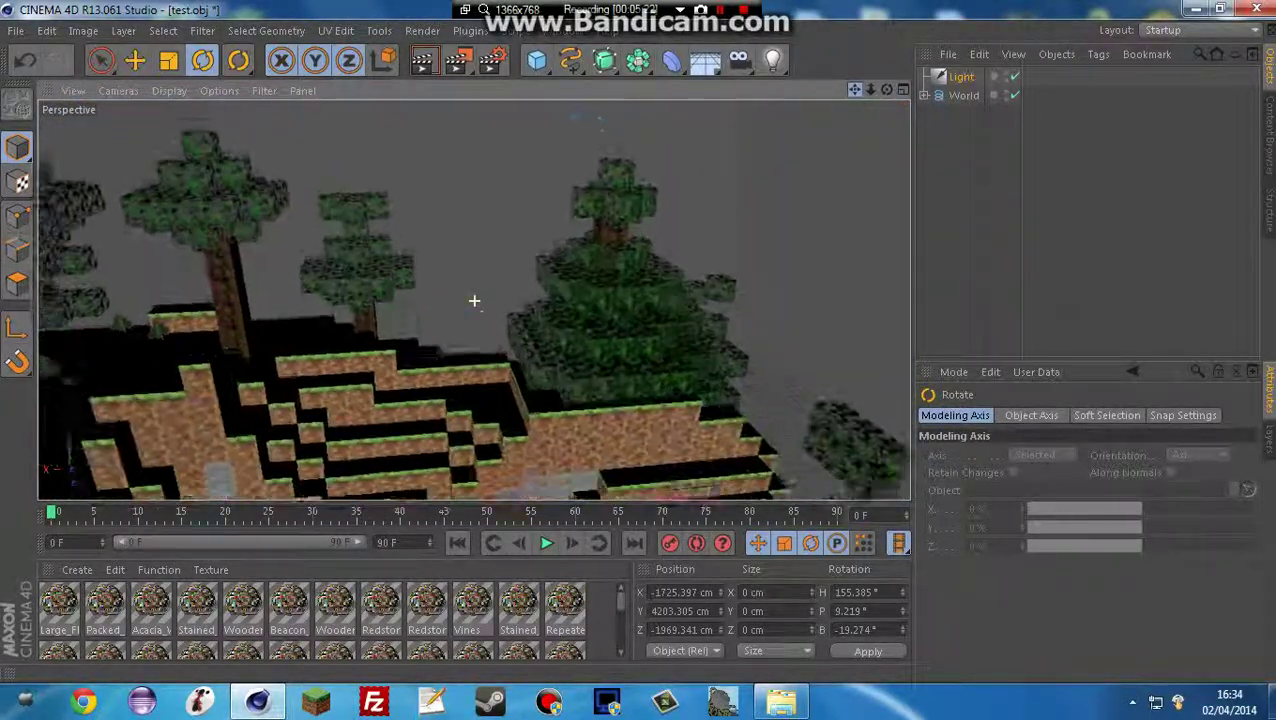
left_click_drag(855, 90, 793, 360)
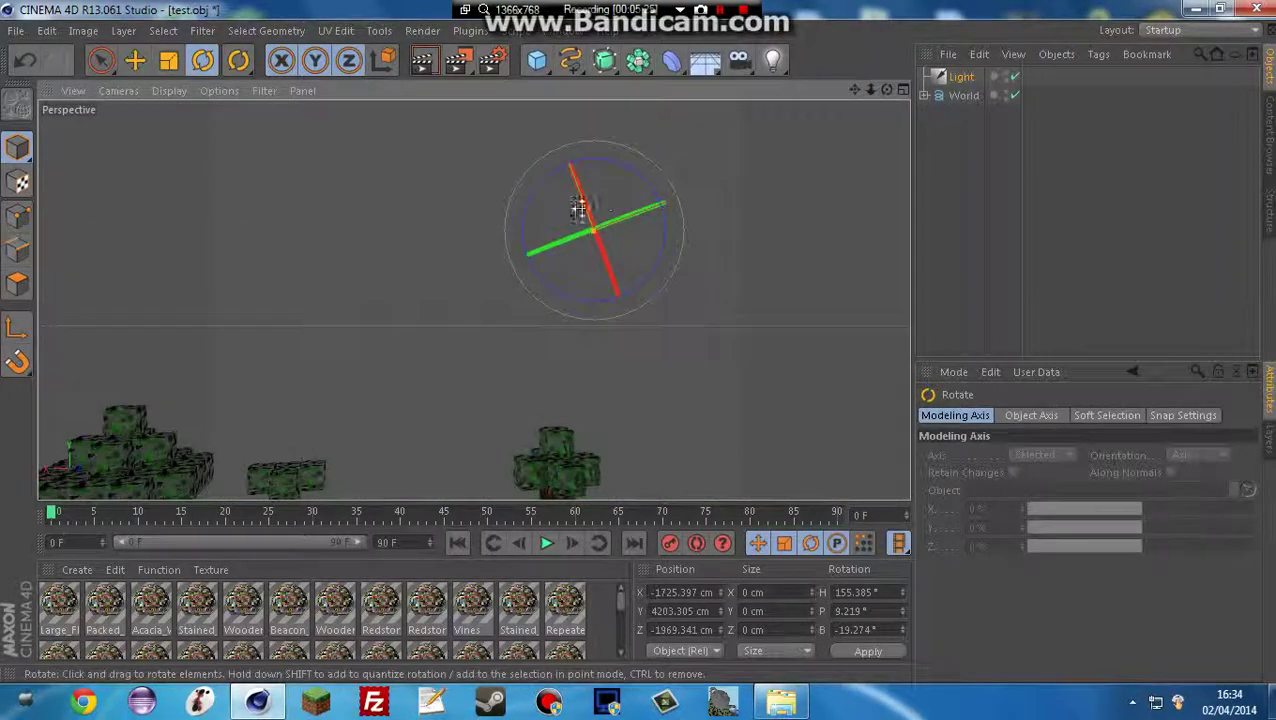
- Rotate the infinite light to about H 223°, P -60°, B 110° so it shines down on the terrain and trees
left_click_drag(521, 216, 528, 278)
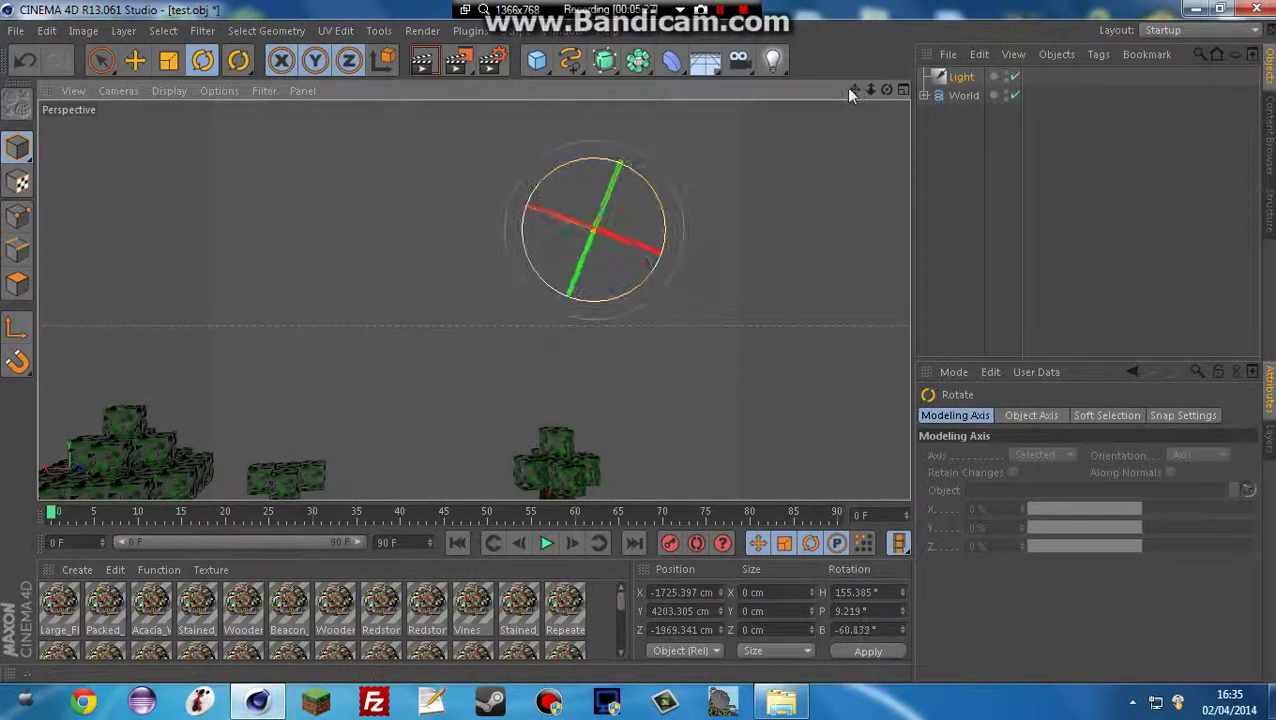
mouse_move(885, 91)
left_mouse_down()
mouse_move(870, 100)
mouse_move(900, 88)
mouse_move(886, 84)
left_mouse_up()
left_click_drag(656, 330, 536, 232)
left_click_drag(886, 90, 692, 314)
scroll(866, 109, "down", 3)
scroll(827, 181, "down", 3)
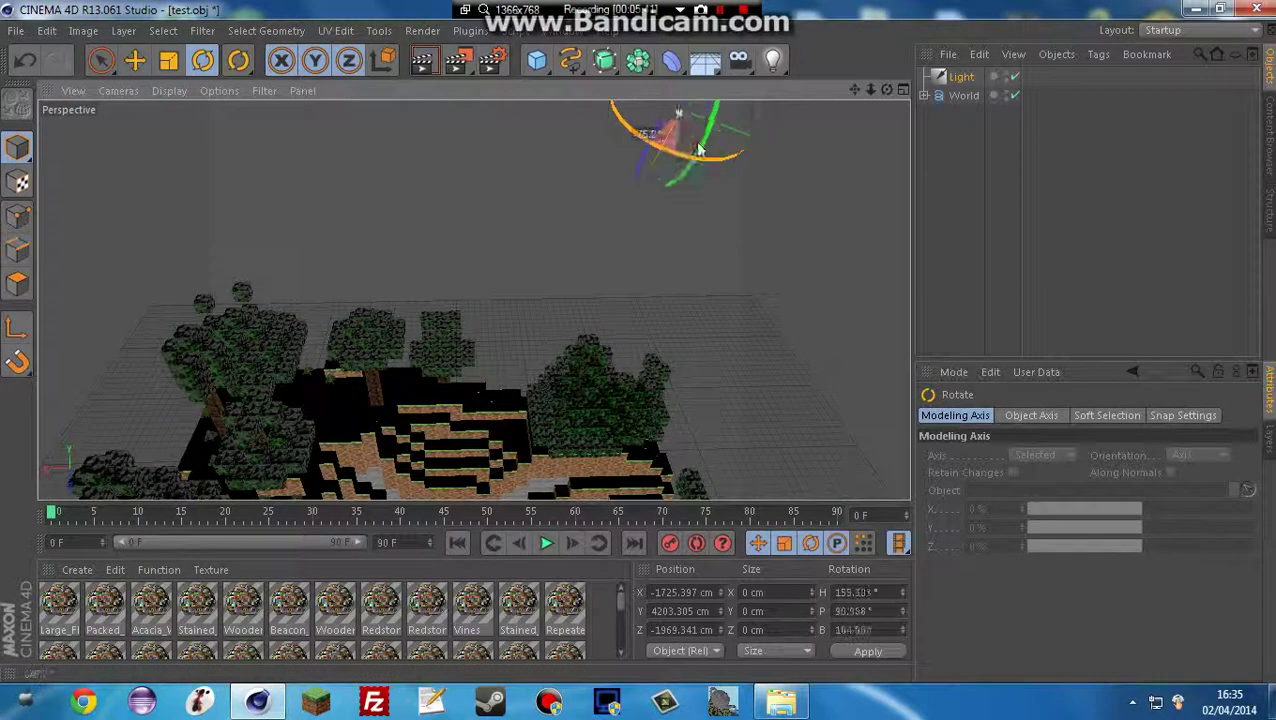
left_click_drag(700, 150, 758, 117)
left_click_drag(592, 112, 742, 120)
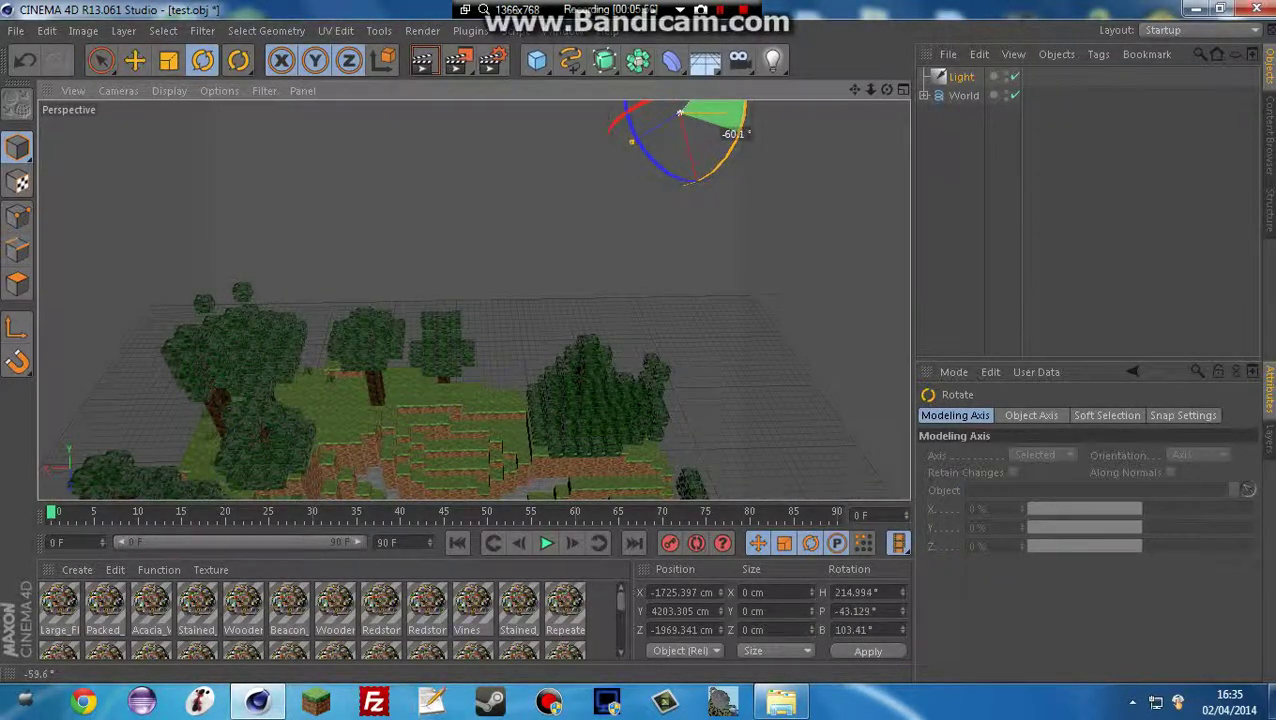
left_click_drag(742, 122, 738, 136)
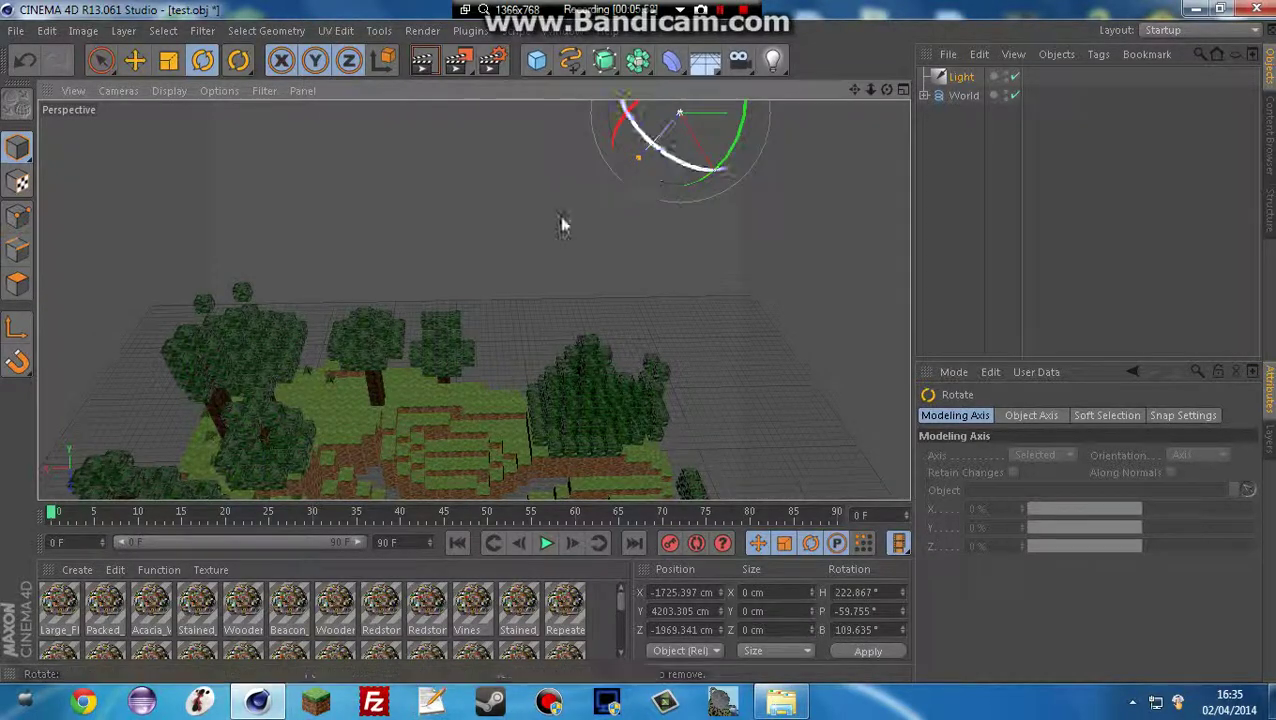
- Deselect the light and examine how it illuminates the house roof, its rooftop garden and the surrounding hillside
left_click_drag(854, 90, 874, 51)
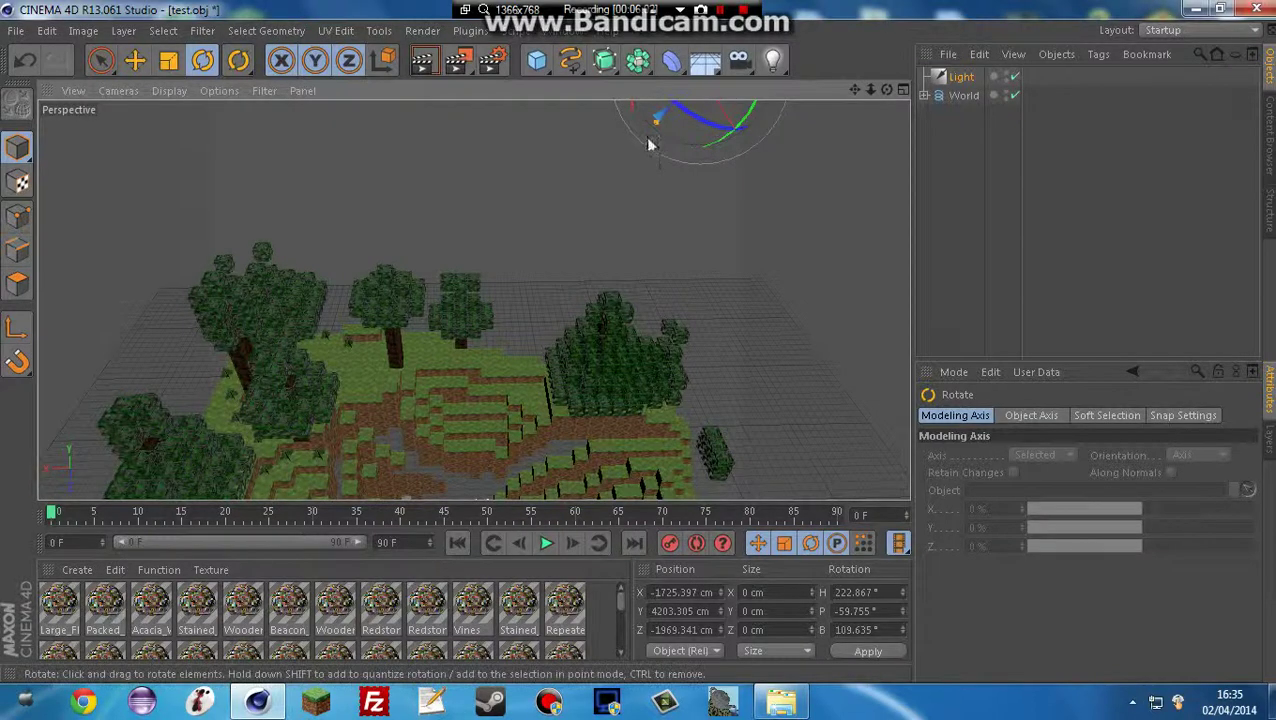
left_click_drag(575, 197, 572, 230)
left_click_drag(658, 172, 658, 166)
left_click_drag(886, 89, 476, 246)
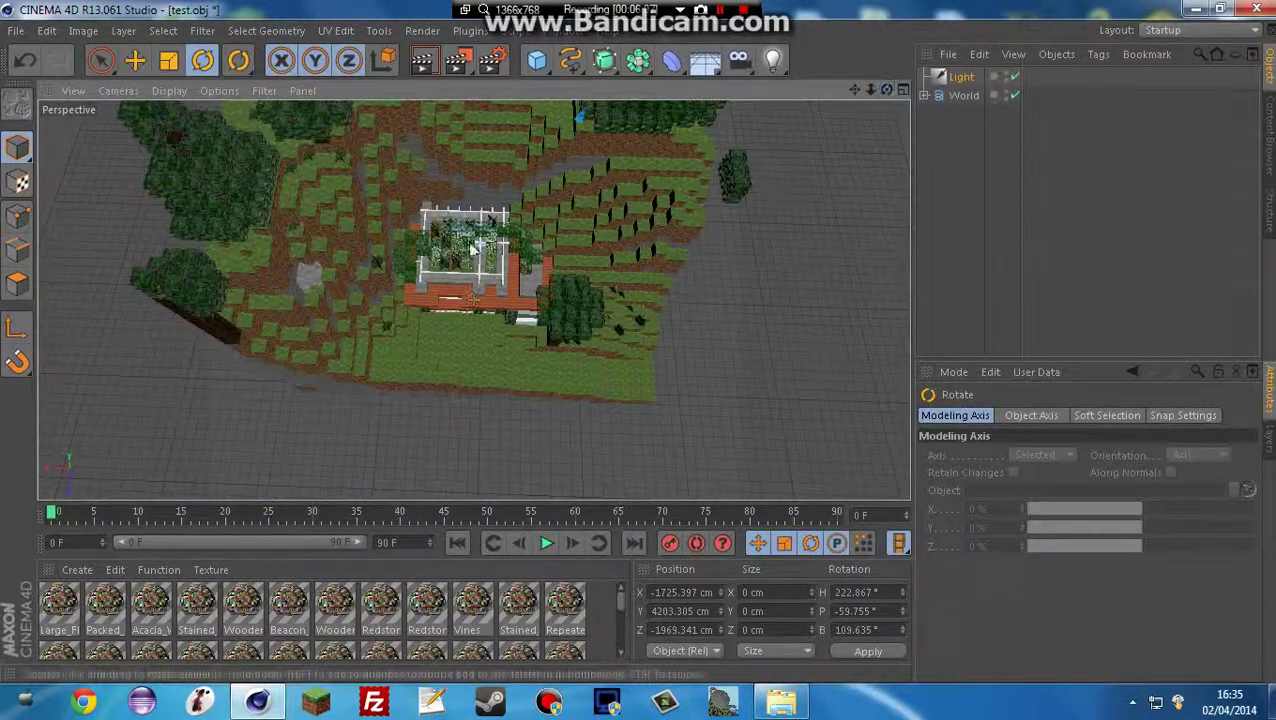
scroll(484, 288, "up", 5)
scroll(488, 283, "up", 6)
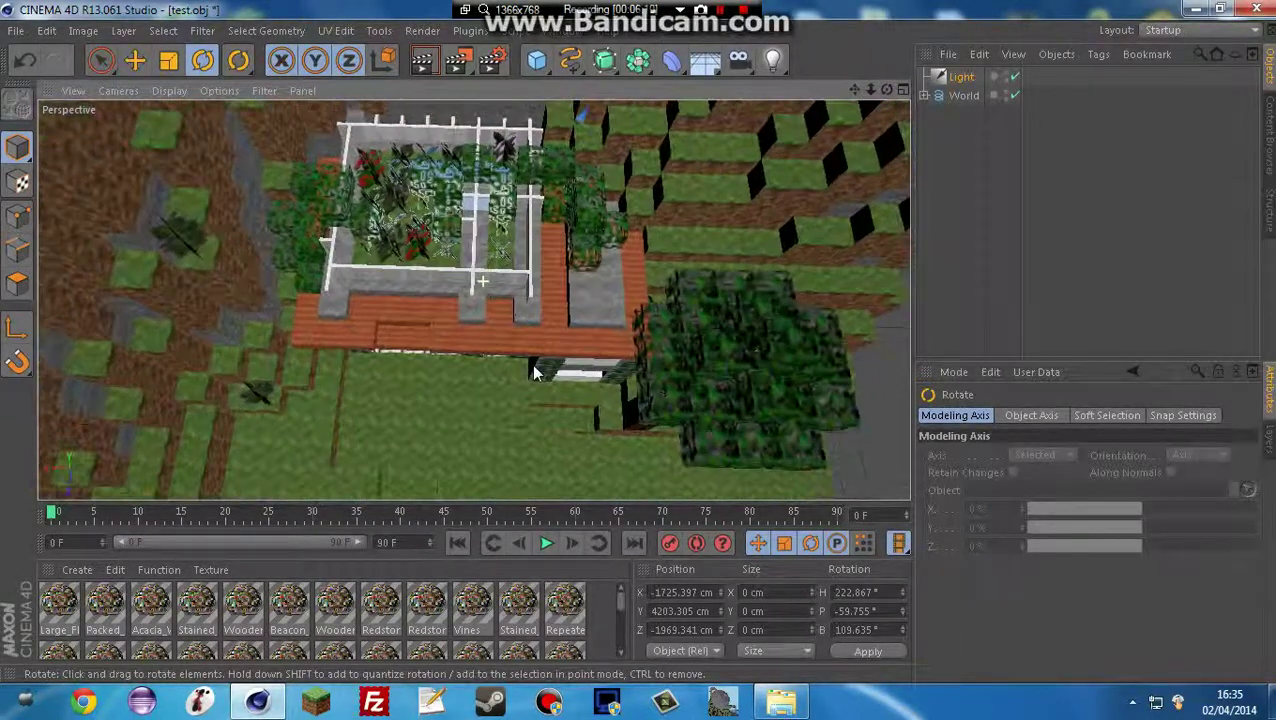
scroll(514, 407, "up", 3)
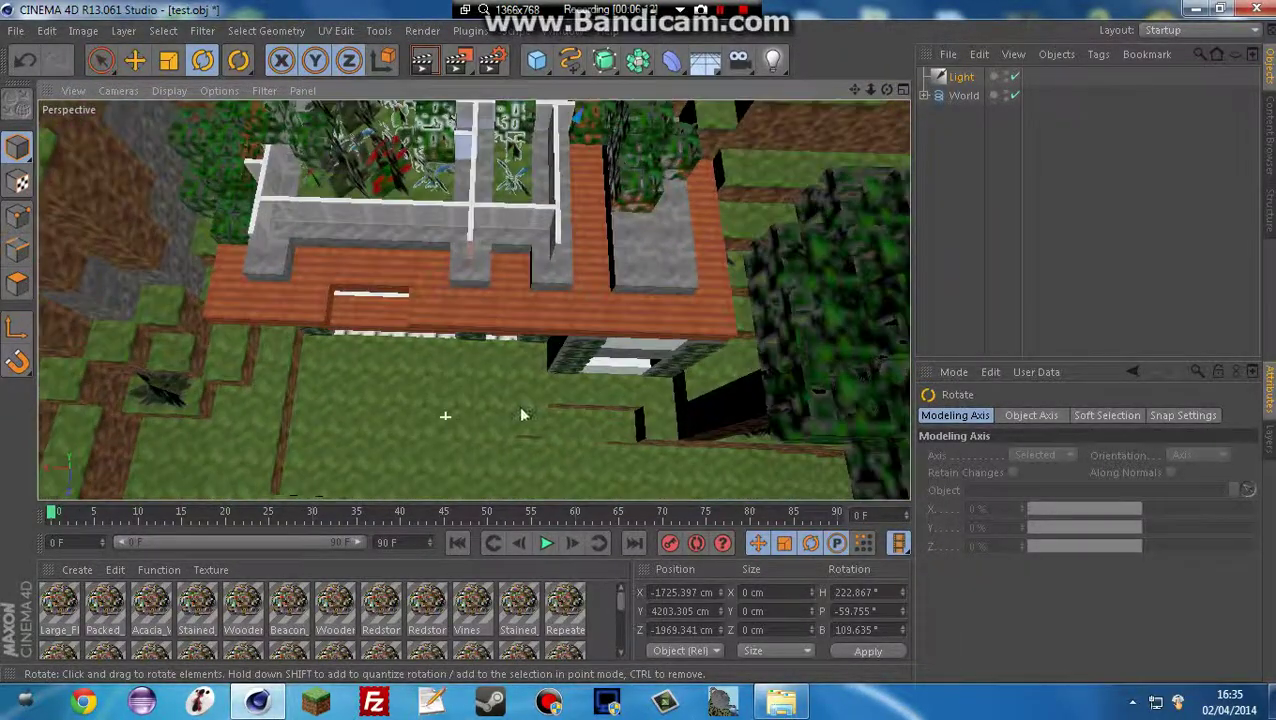
mouse_move(871, 89)
left_mouse_down()
mouse_move(905, 89)
mouse_move(888, 104)
mouse_move(888, 87)
left_mouse_up()
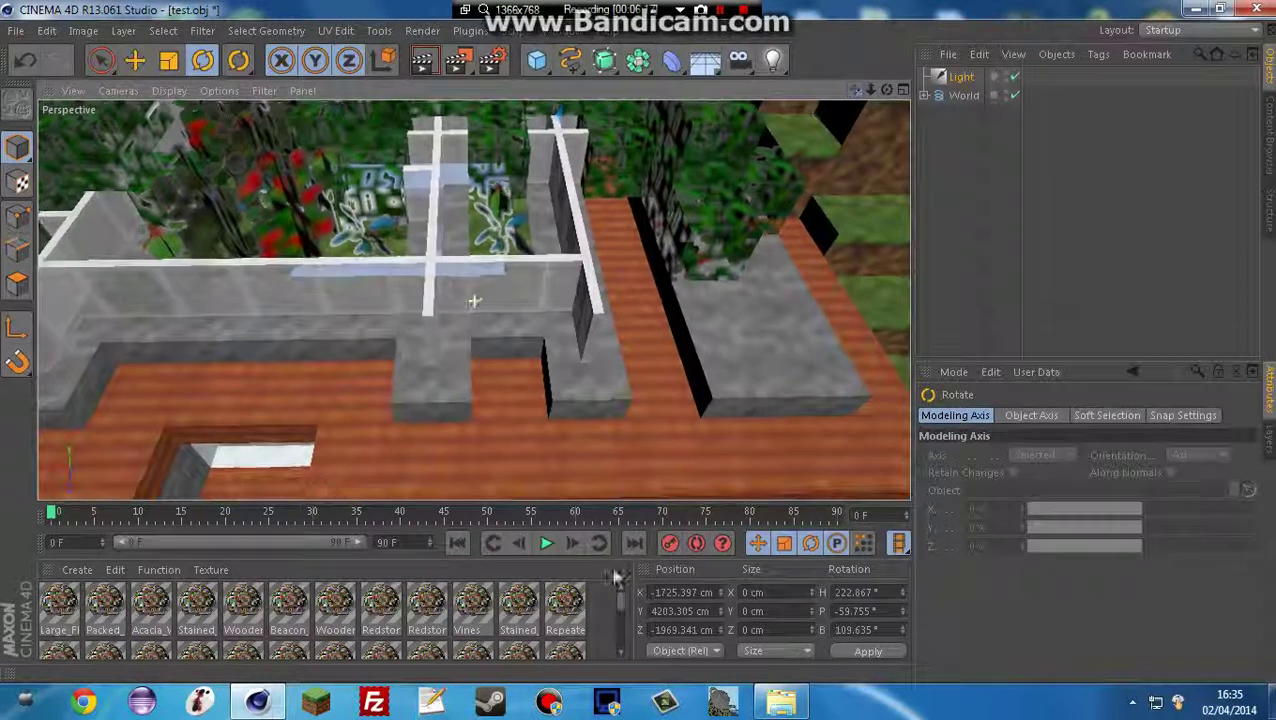
scroll(430, 395, "down", 4)
scroll(432, 400, "down", 2)
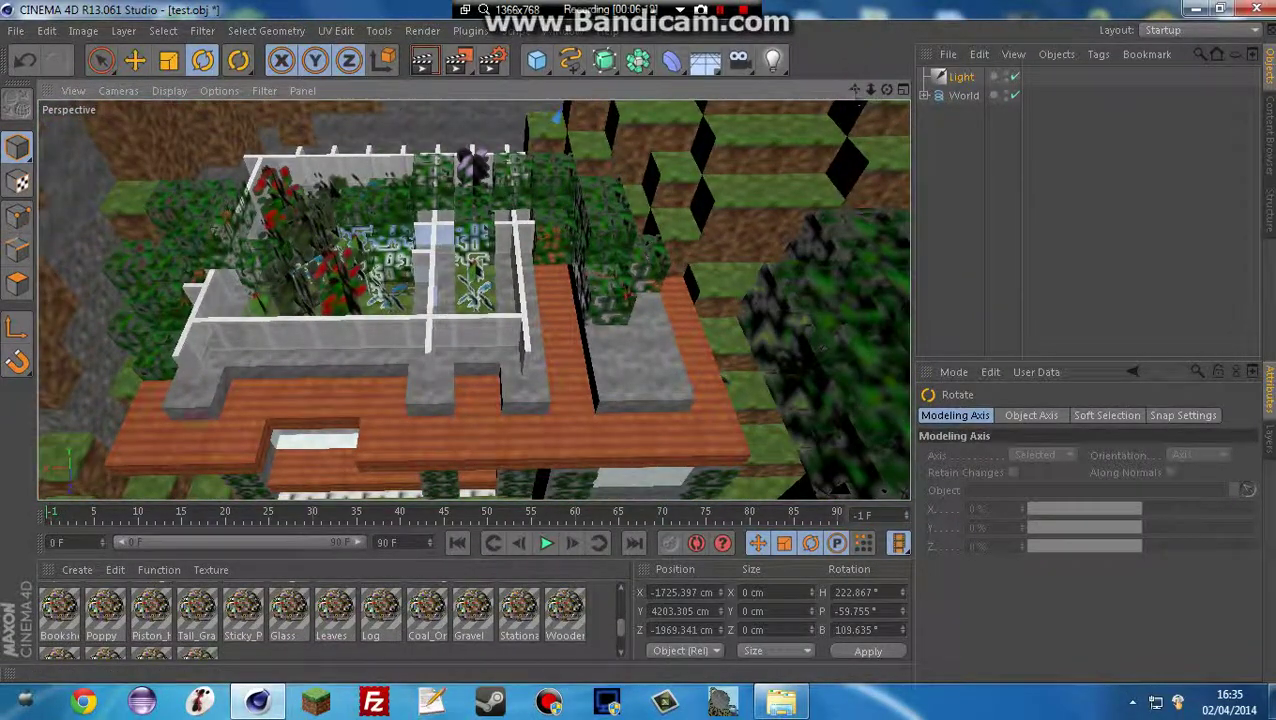
left_click(933, 158)
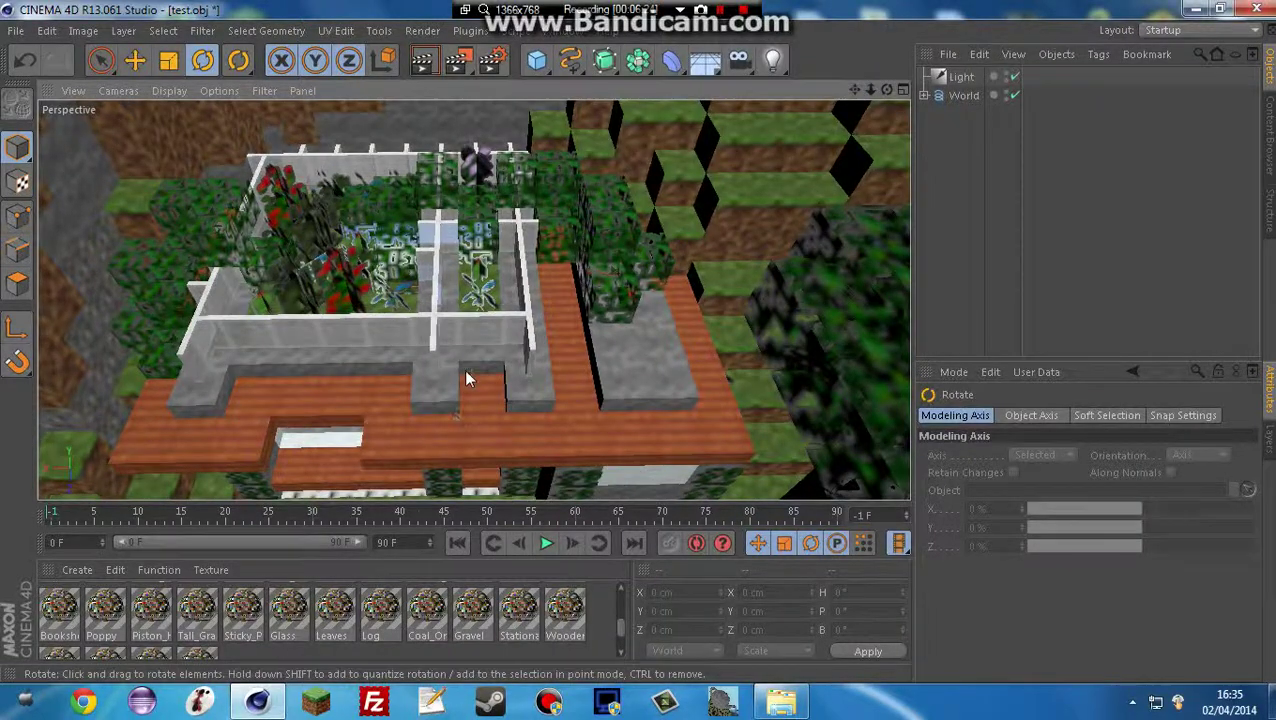
left_click_drag(464, 369, 740, 296, "alt")
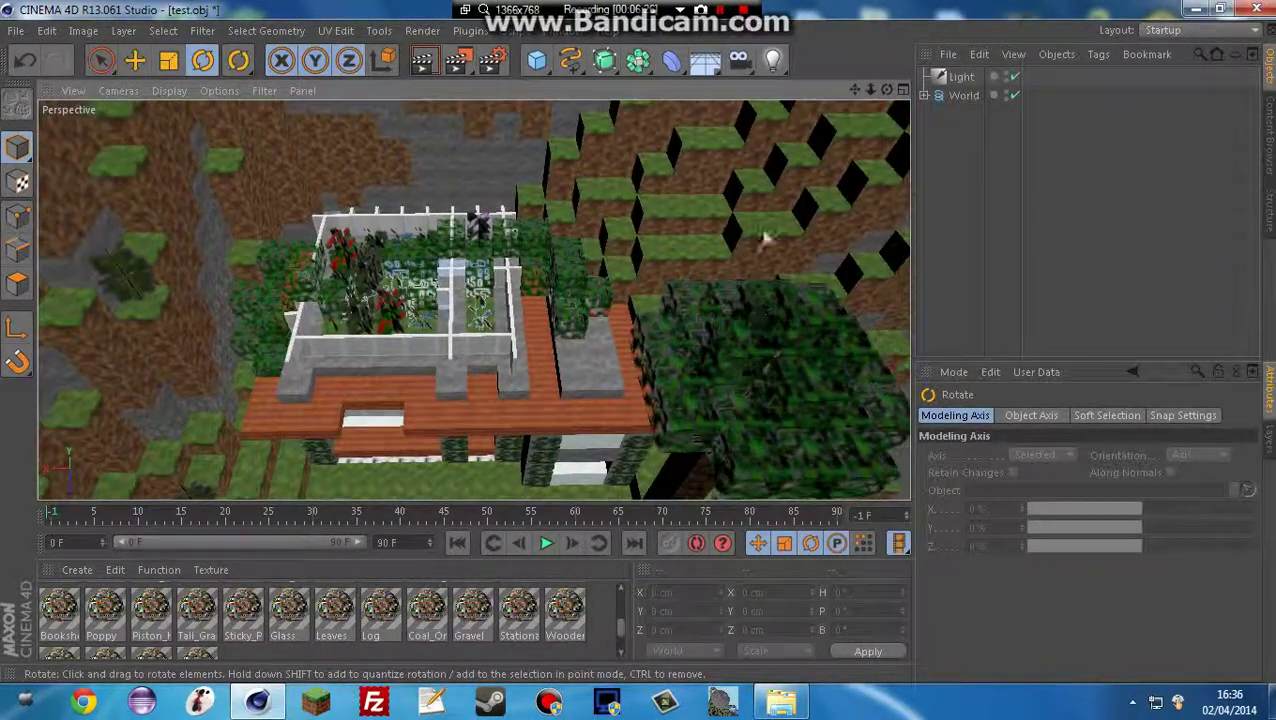
left_click_drag(870, 91, 474, 300)
scroll(474, 300, "up", 8)
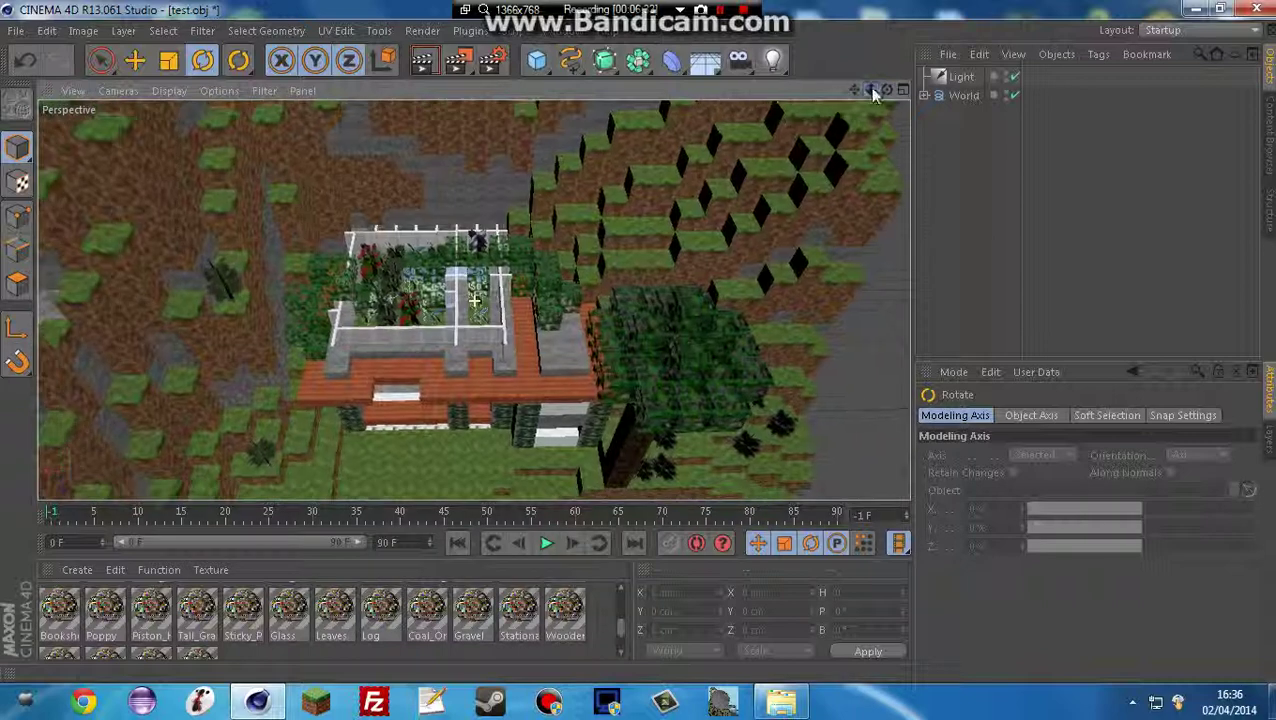
- Render a preview of the sky above the trees, and another of the hillside behind the house
left_click_drag(886, 90, 474, 300)
left_click(423, 62)
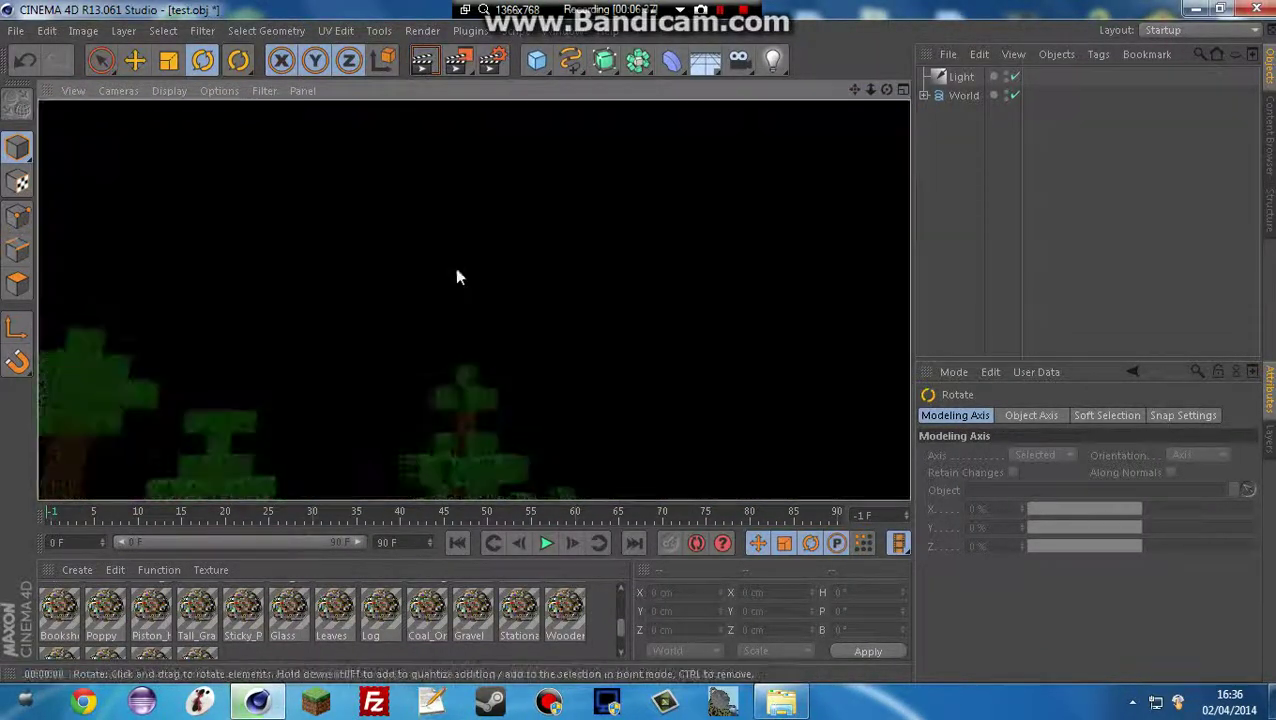
left_click(838, 119)
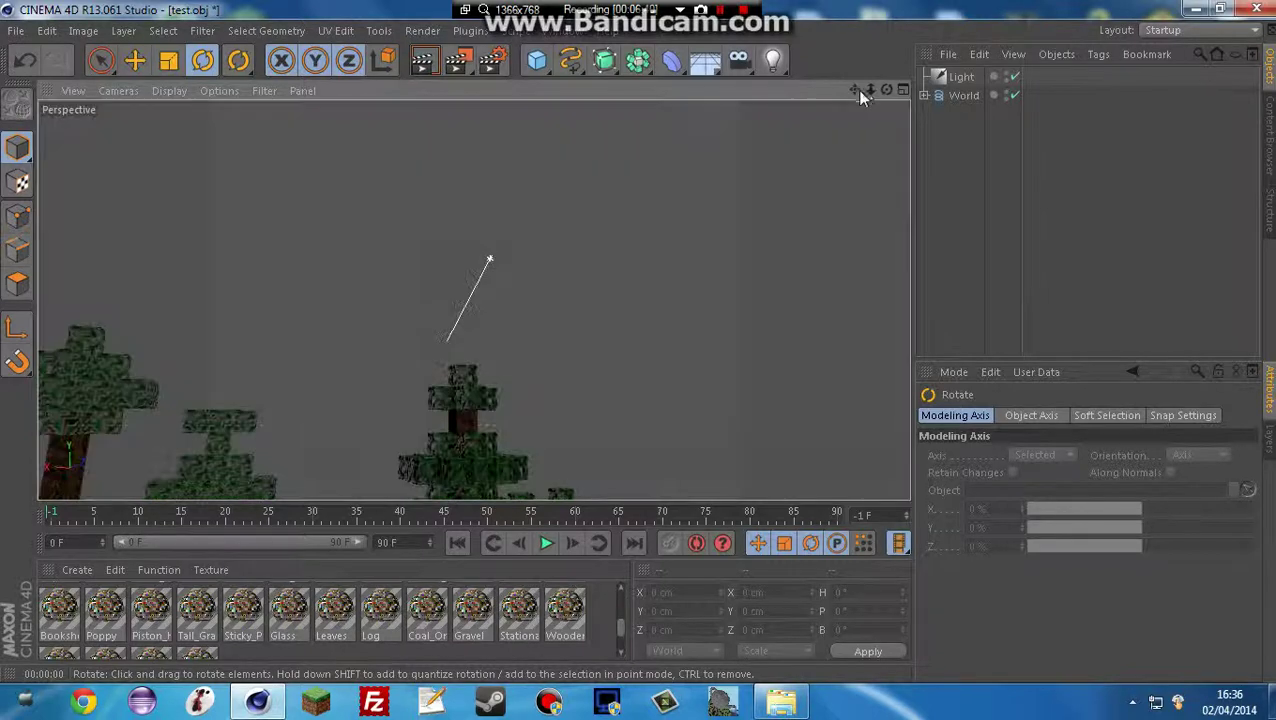
left_click_drag(886, 90, 886, 300)
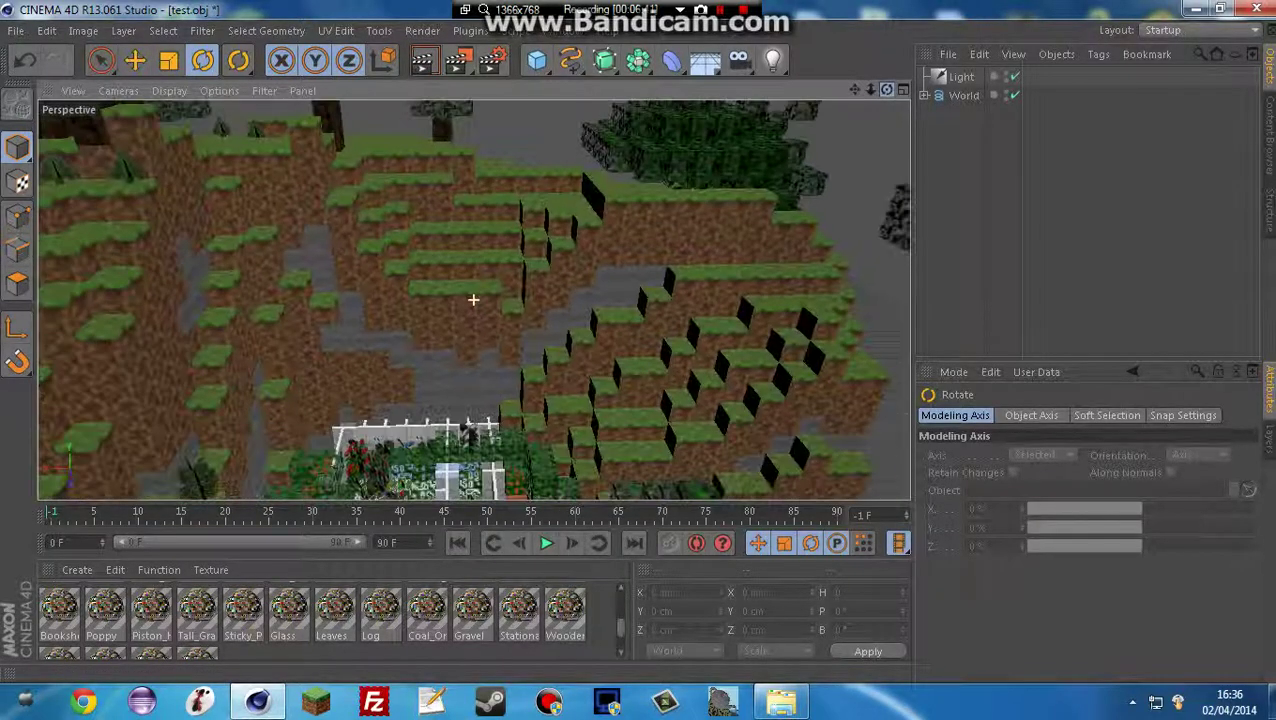
left_click(424, 62)
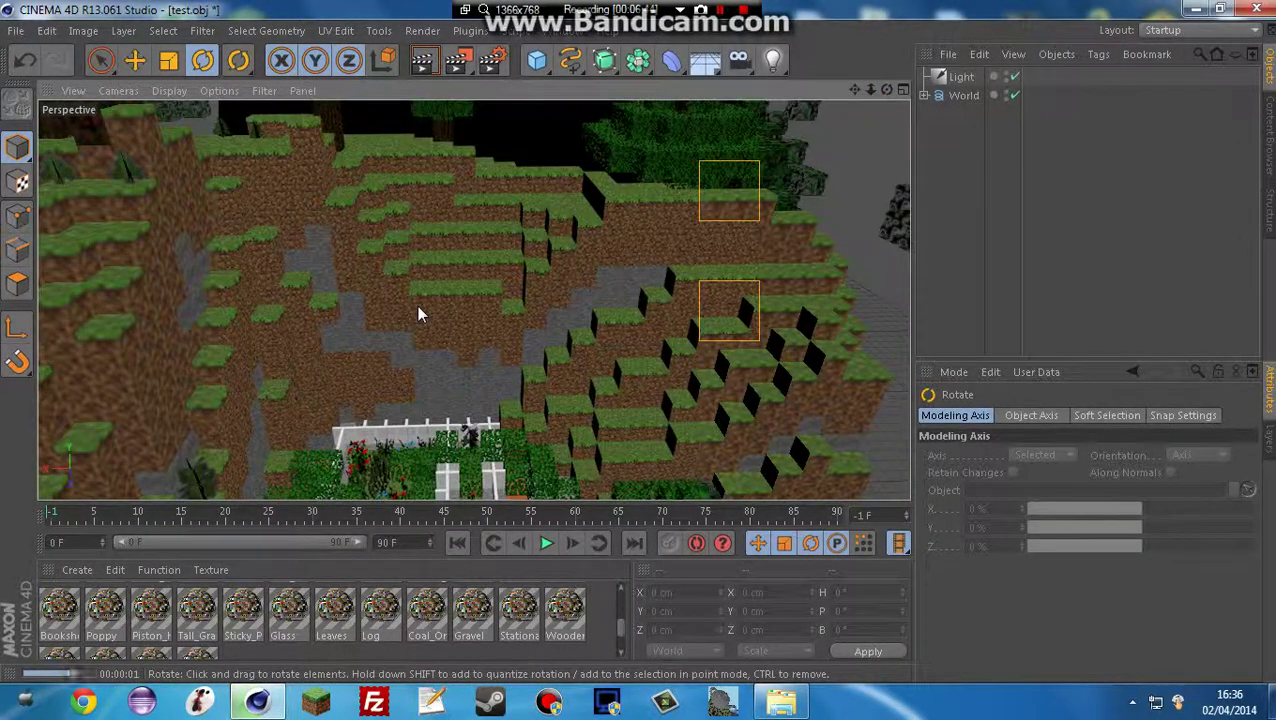
left_click(773, 155)
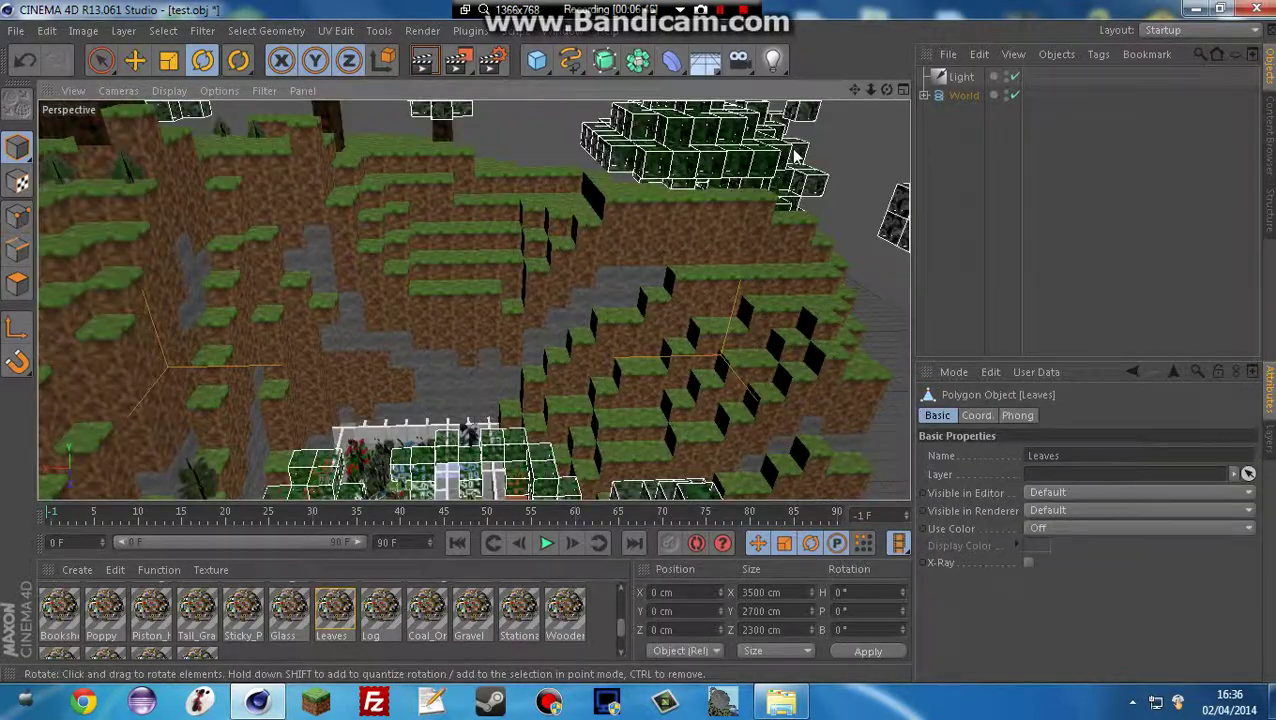
- Select the light above the trees and set its lens glow to Star 2
left_click_drag(885, 91, 880, 97)
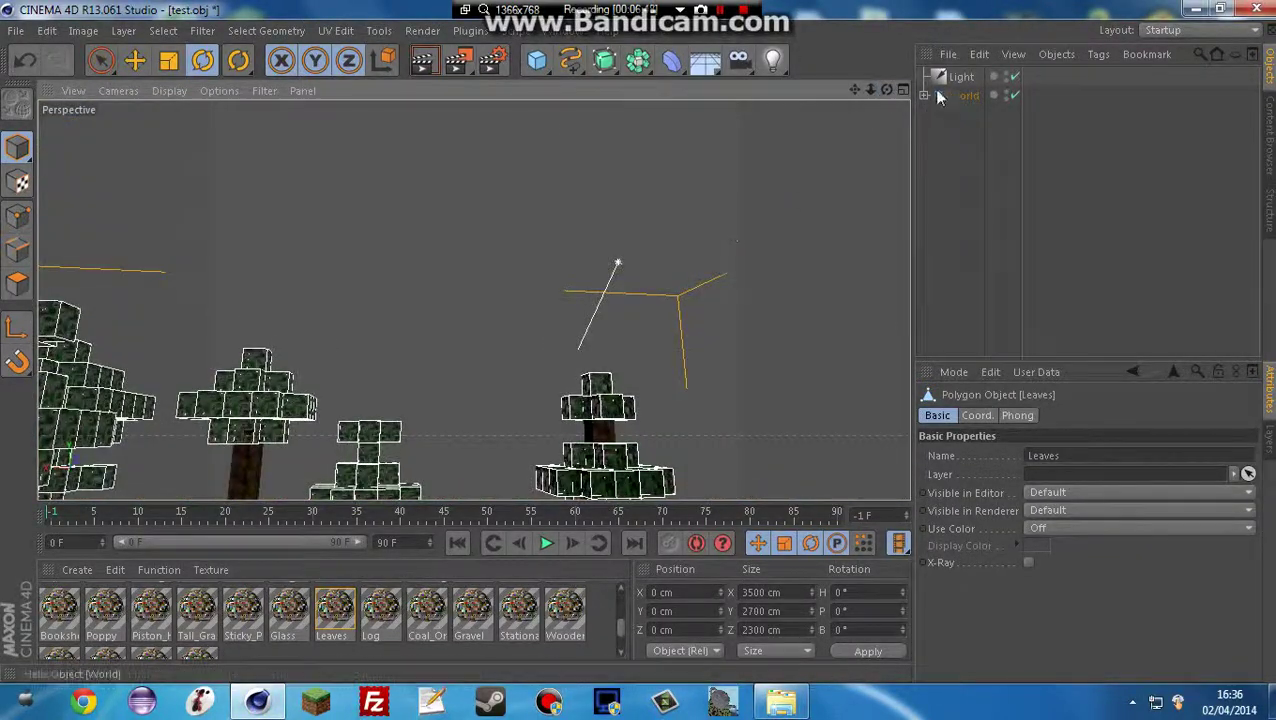
left_click(958, 77)
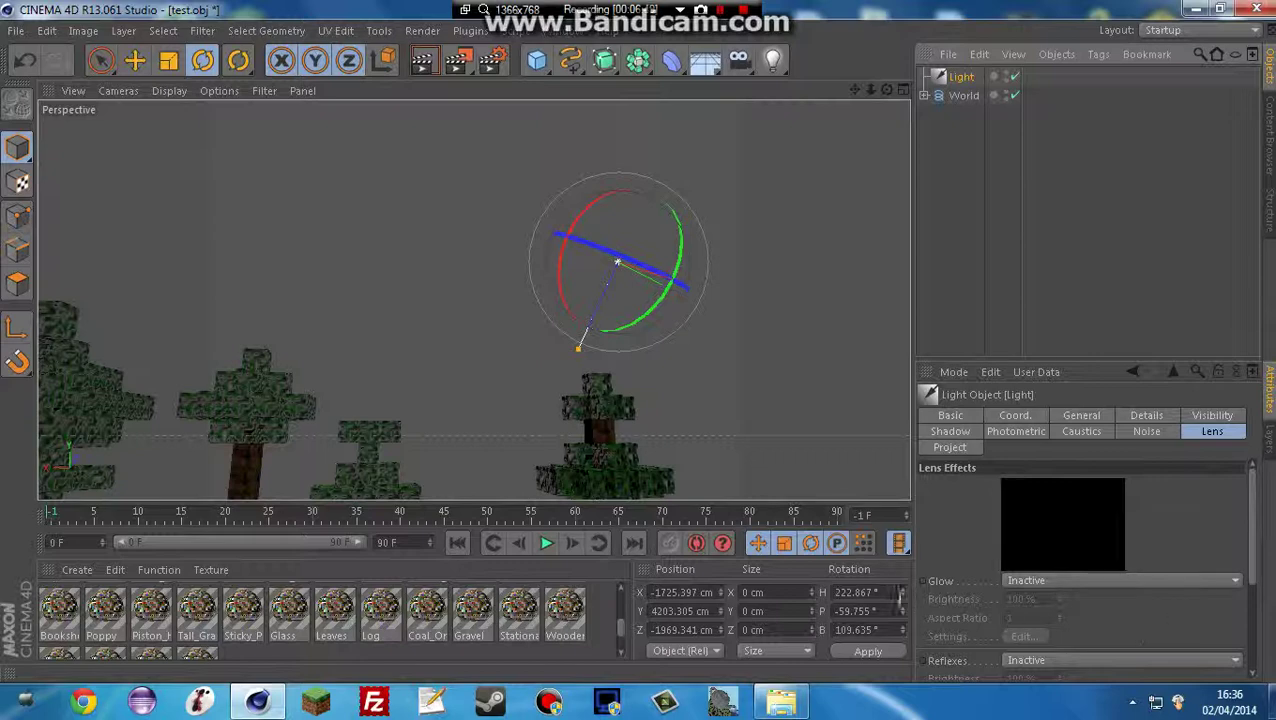
left_click(1127, 586)
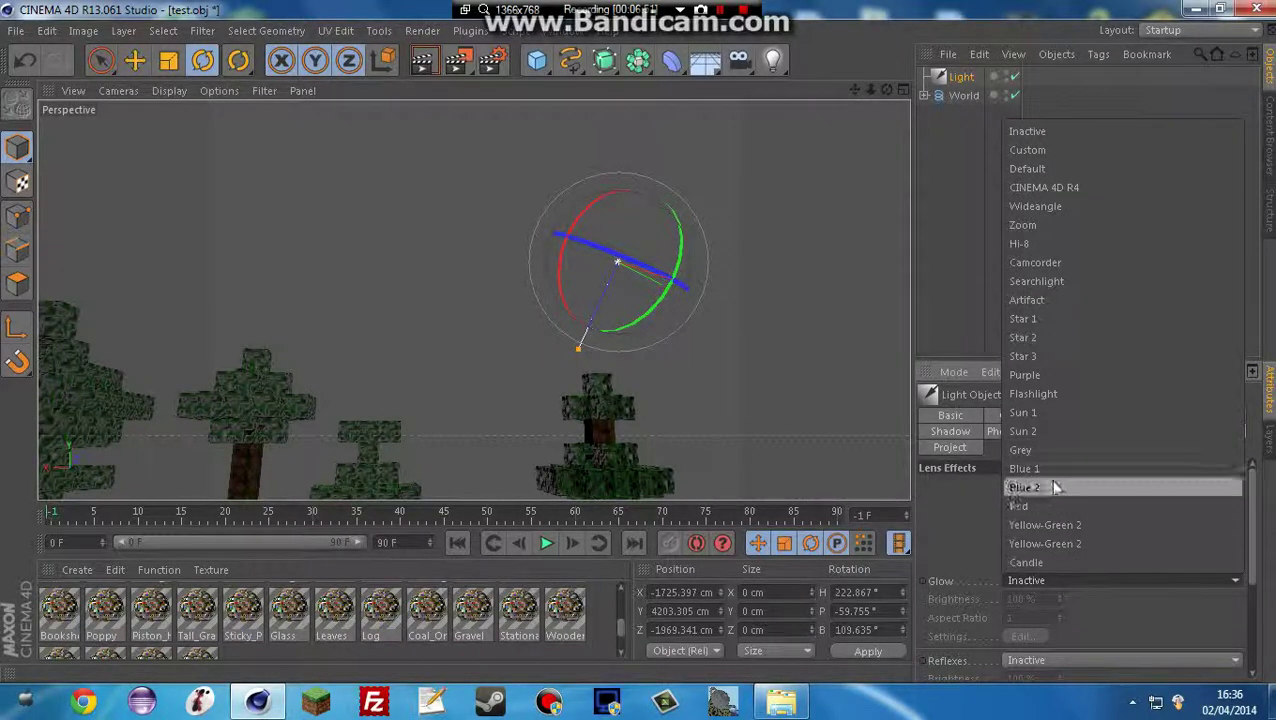
left_click(1033, 338)
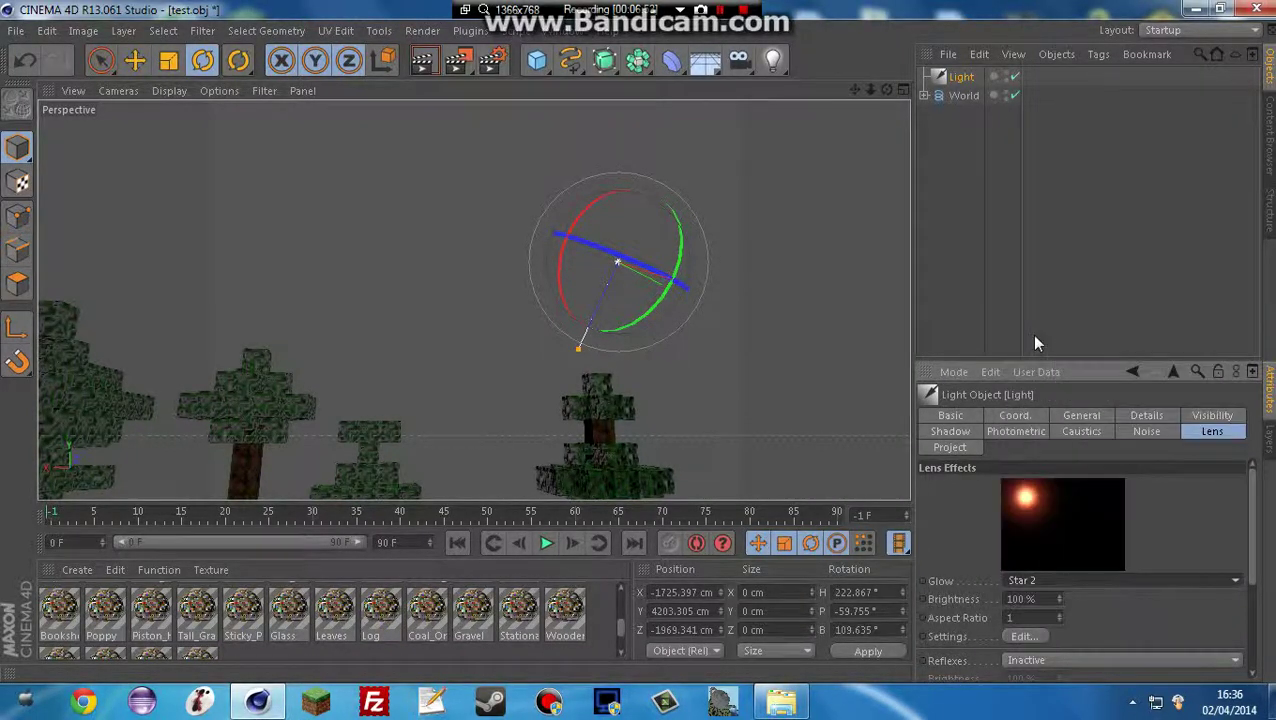
- Try the Red, Yellow-Green 1, Yellow-Green 2 and Candle glow presets on the light, and choose Yellow-Green 2
left_click(1070, 580)
left_click(1030, 506)
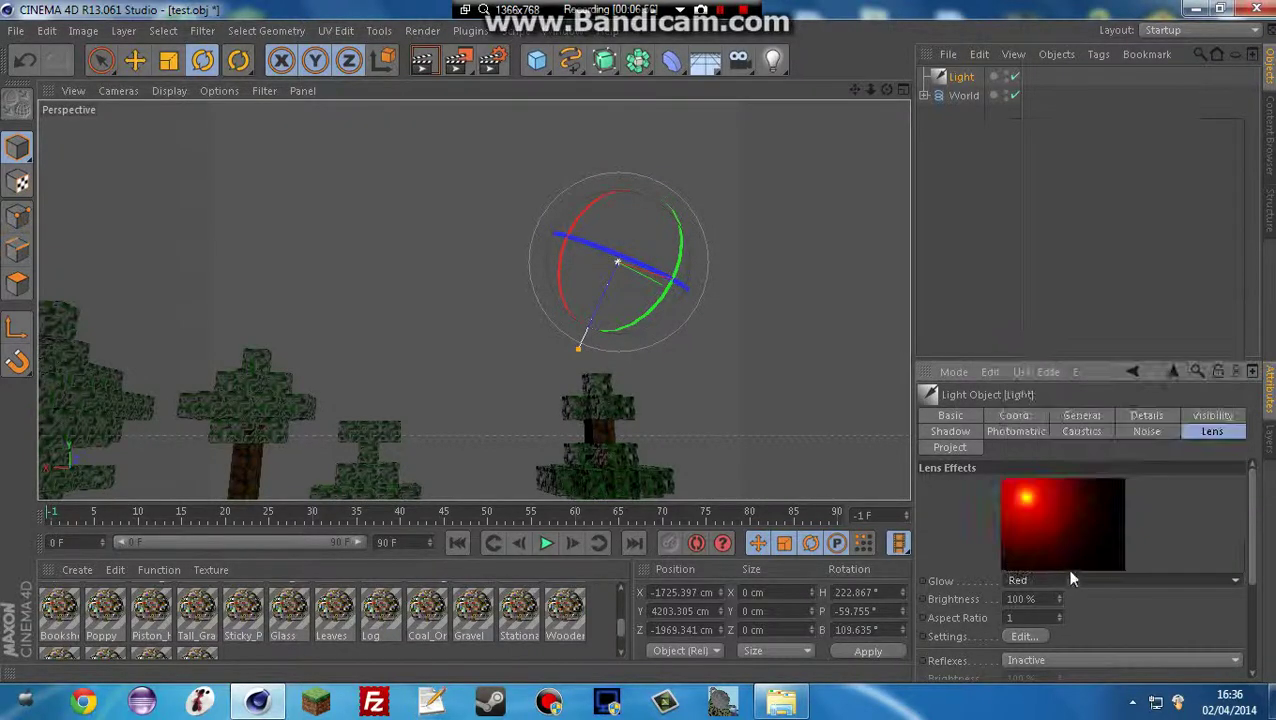
left_click(1069, 576)
left_click(1045, 543)
left_click(1073, 578)
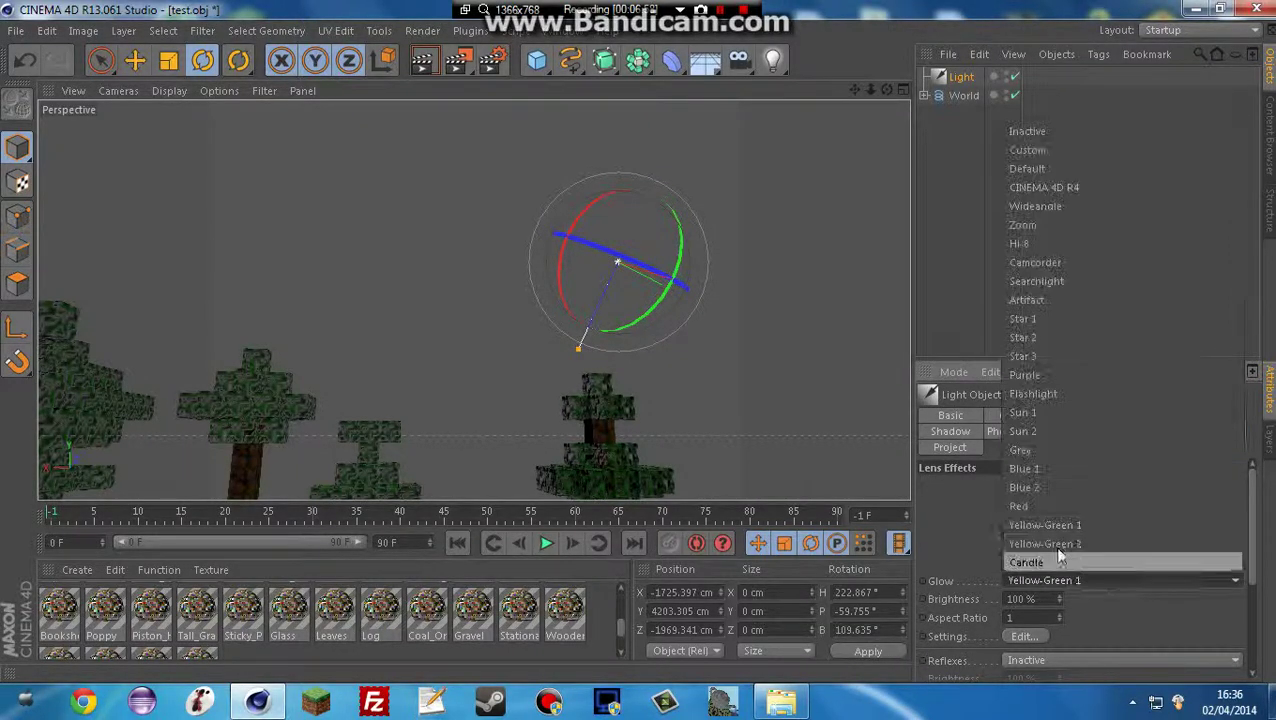
left_click(1053, 545)
left_click(1065, 577)
left_click(1063, 561)
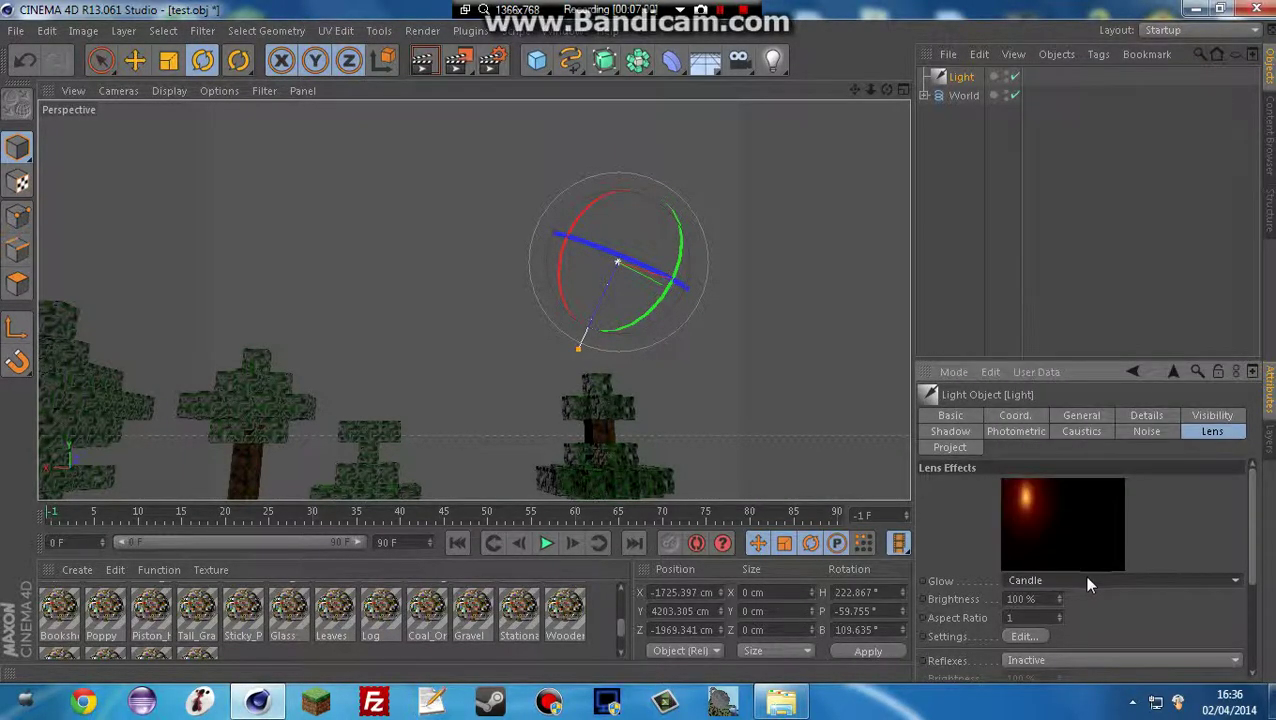
left_click(1069, 578)
left_click(1053, 545)
- Set the light's lens reflexes to Purple and render the view to preview the lens effect
scroll(1101, 610, "down", 3)
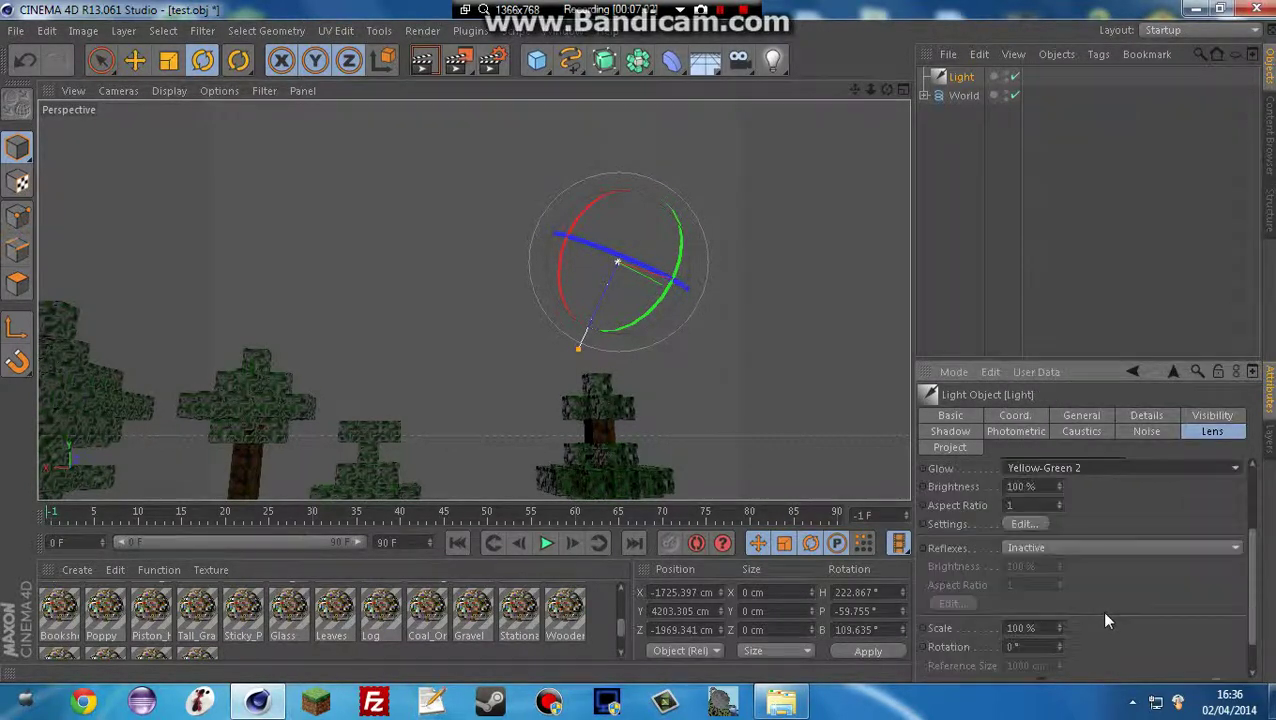
left_click(1077, 546)
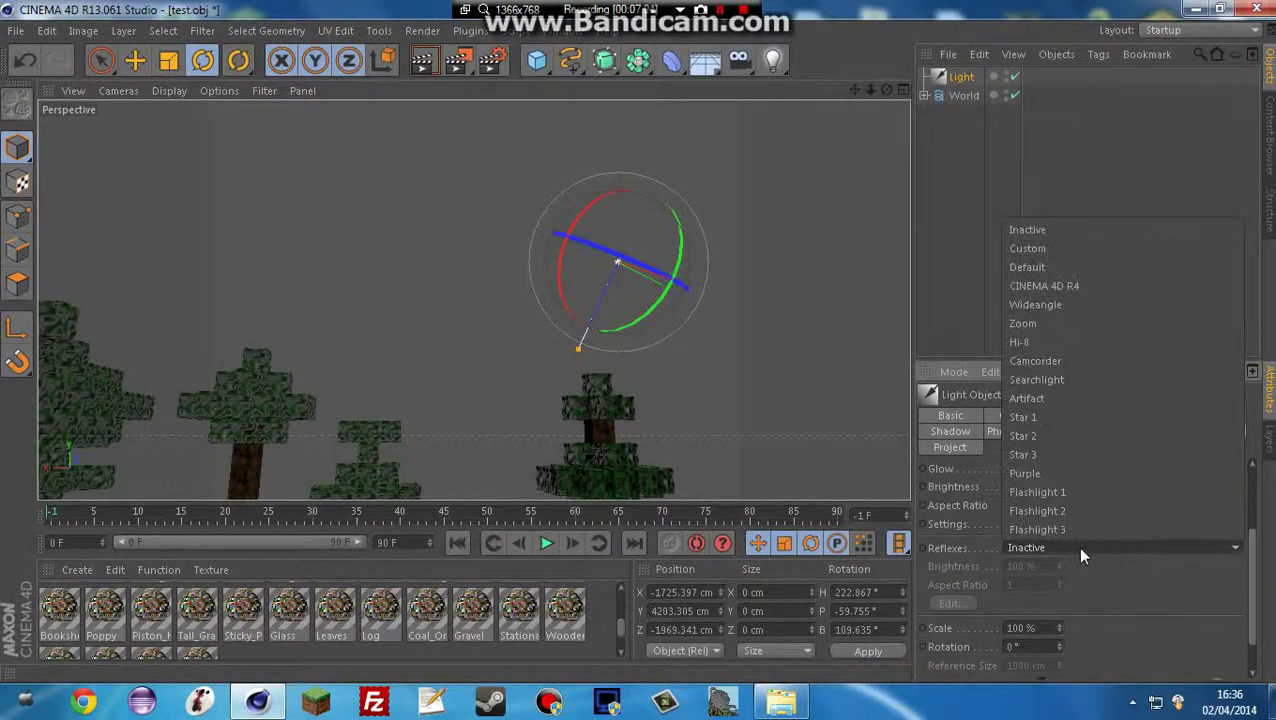
left_click(1043, 478)
scroll(1076, 510, "up", 3)
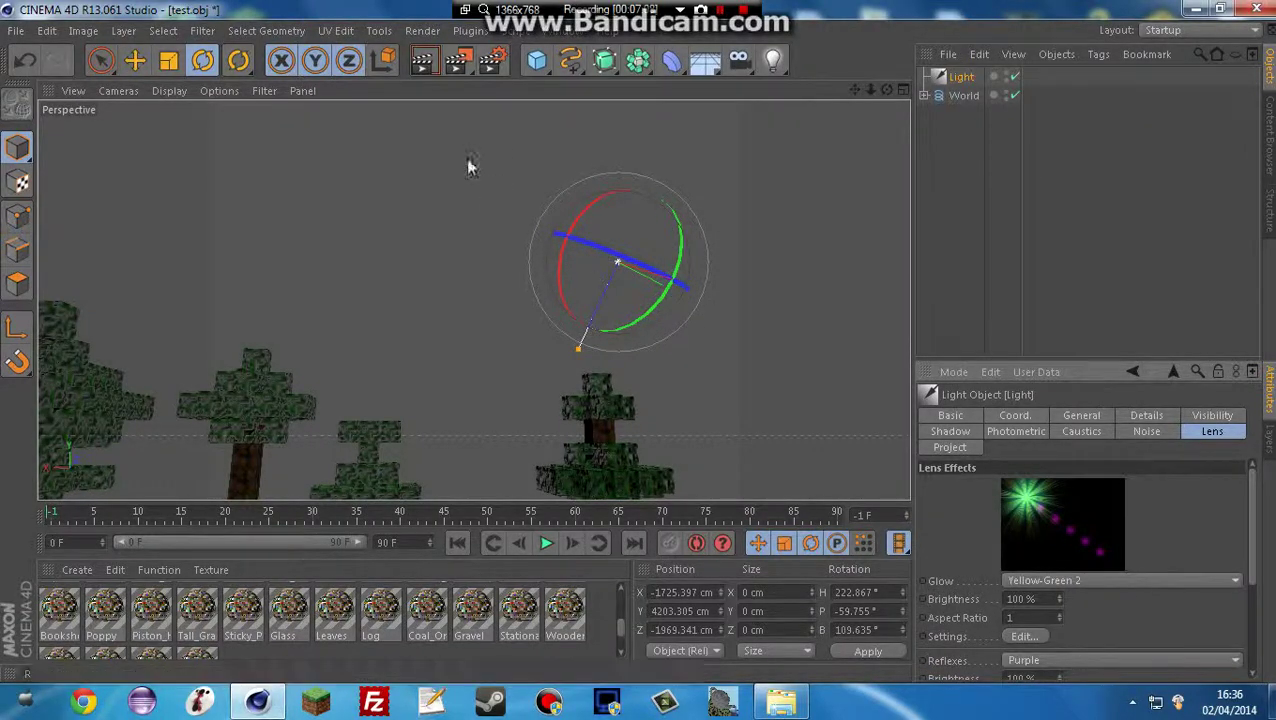
key("ctrl+r")
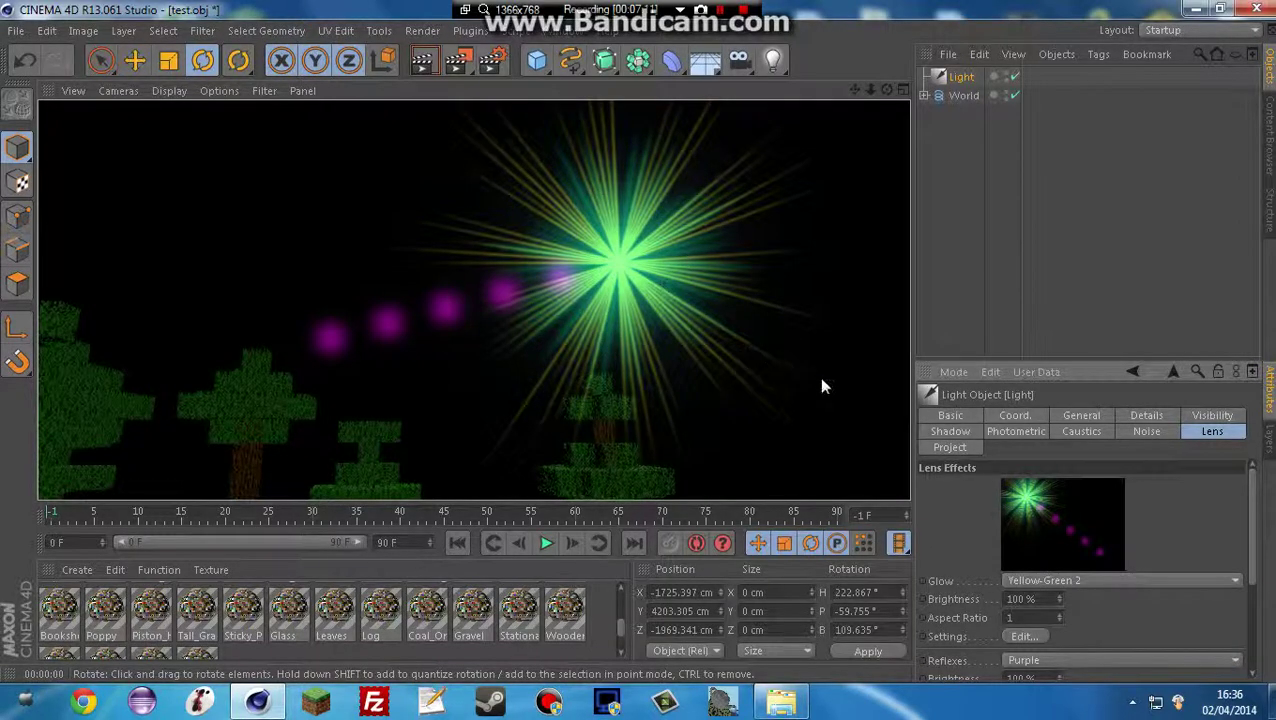
- Try the Flashlight, Artifact and Grey glow presets on the light, and set its lens glow to Sun 2
left_click(1098, 578)
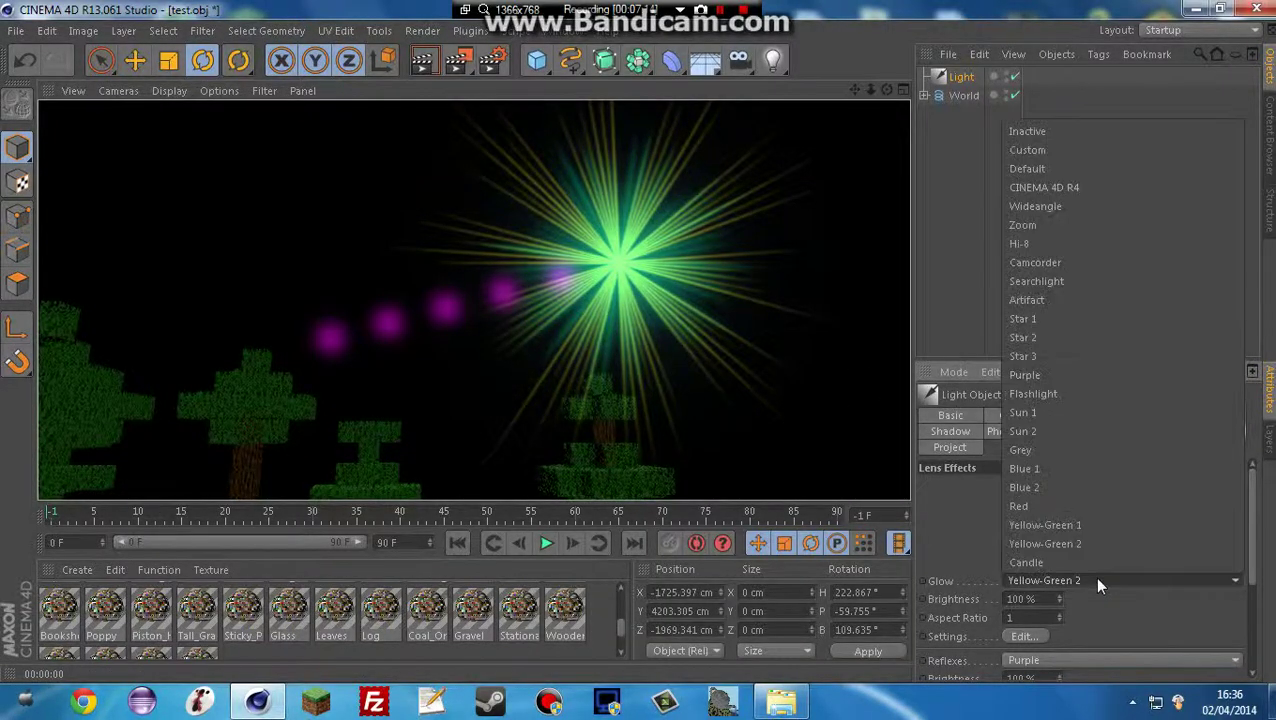
left_click(1031, 393)
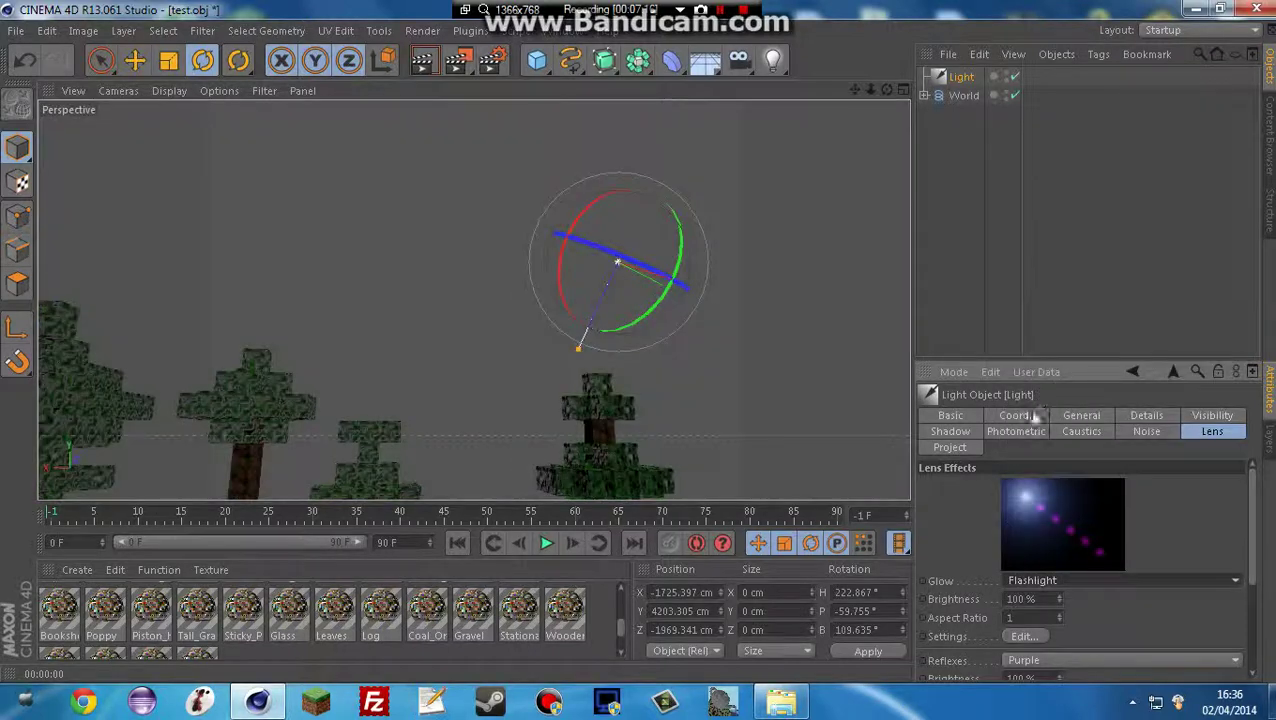
left_click(1091, 586)
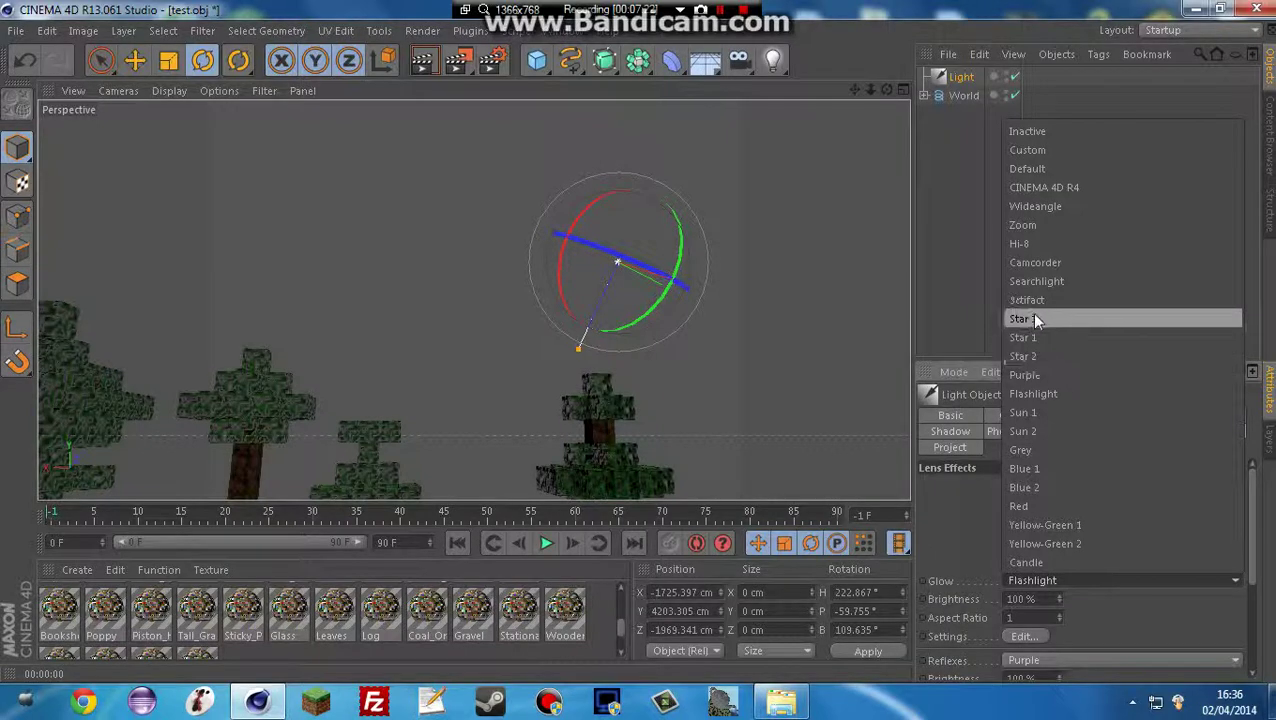
left_click(1036, 303)
left_click(1060, 578)
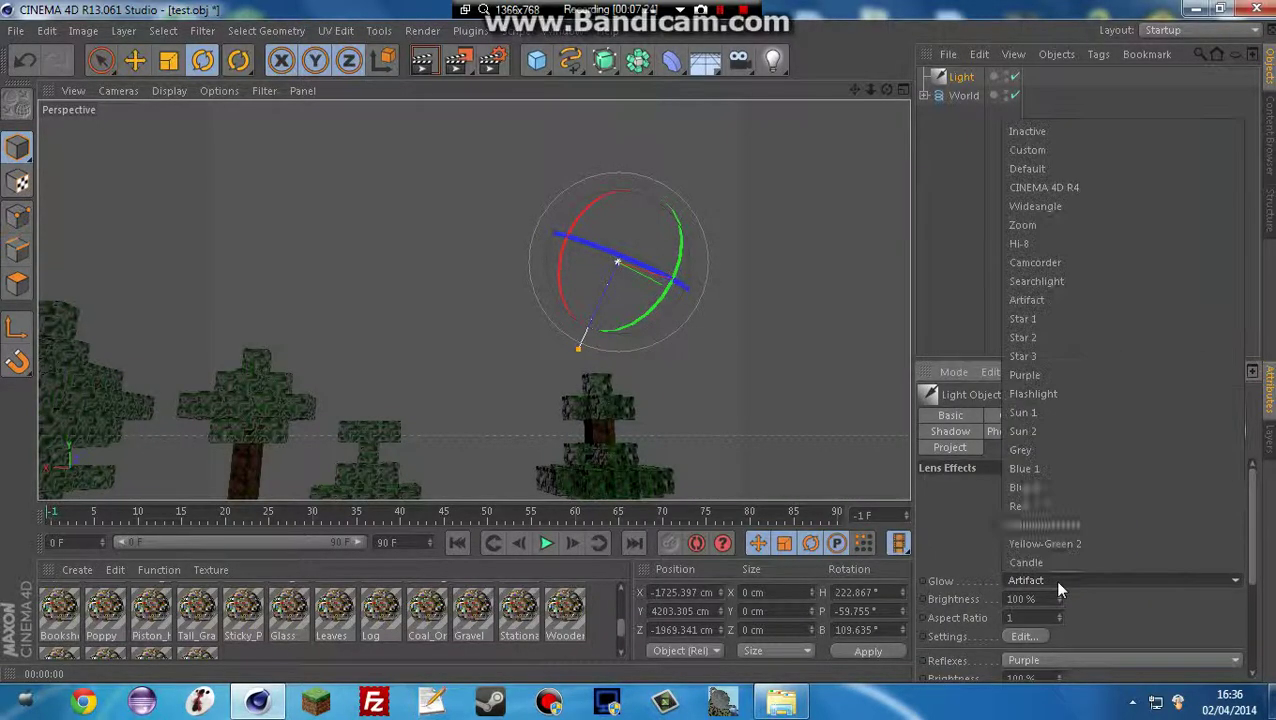
left_click(1040, 450)
left_click(1066, 579)
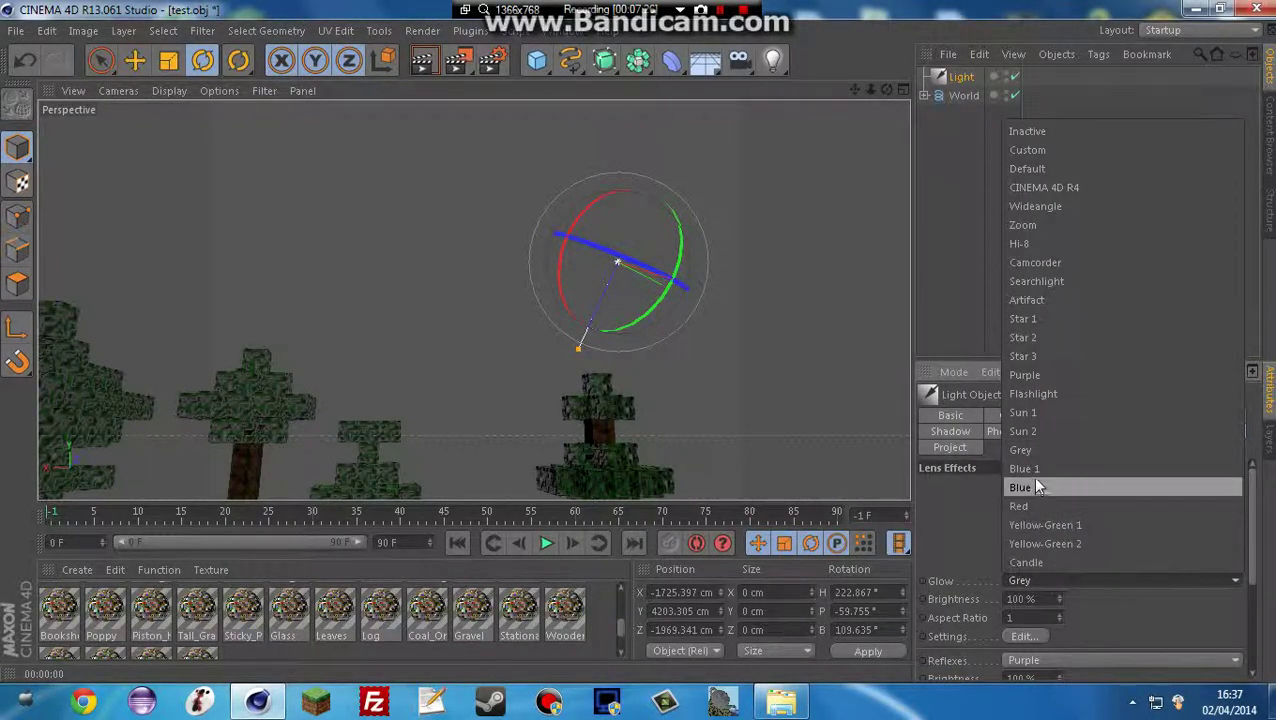
left_click(1045, 430)
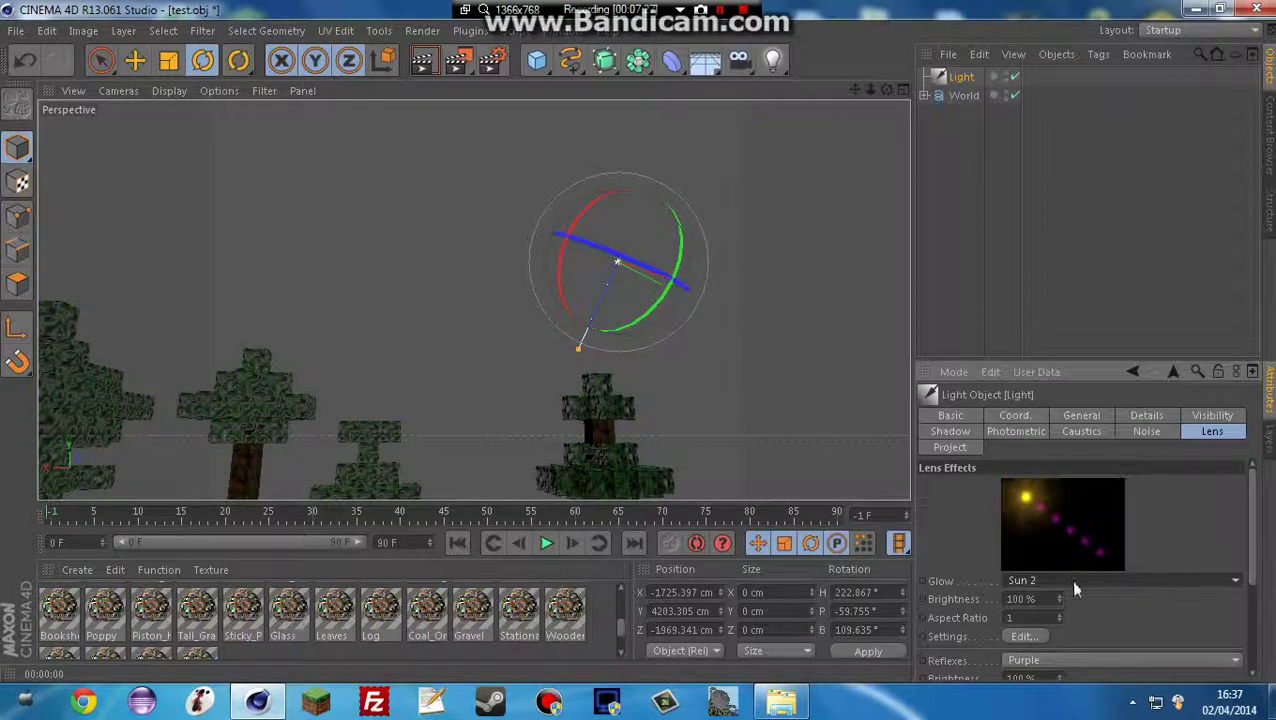
- Try the Blue 1 glow preset on the light and set its lens glow to Sun 1
left_click(1070, 579)
left_click(1038, 468)
left_click(1057, 580)
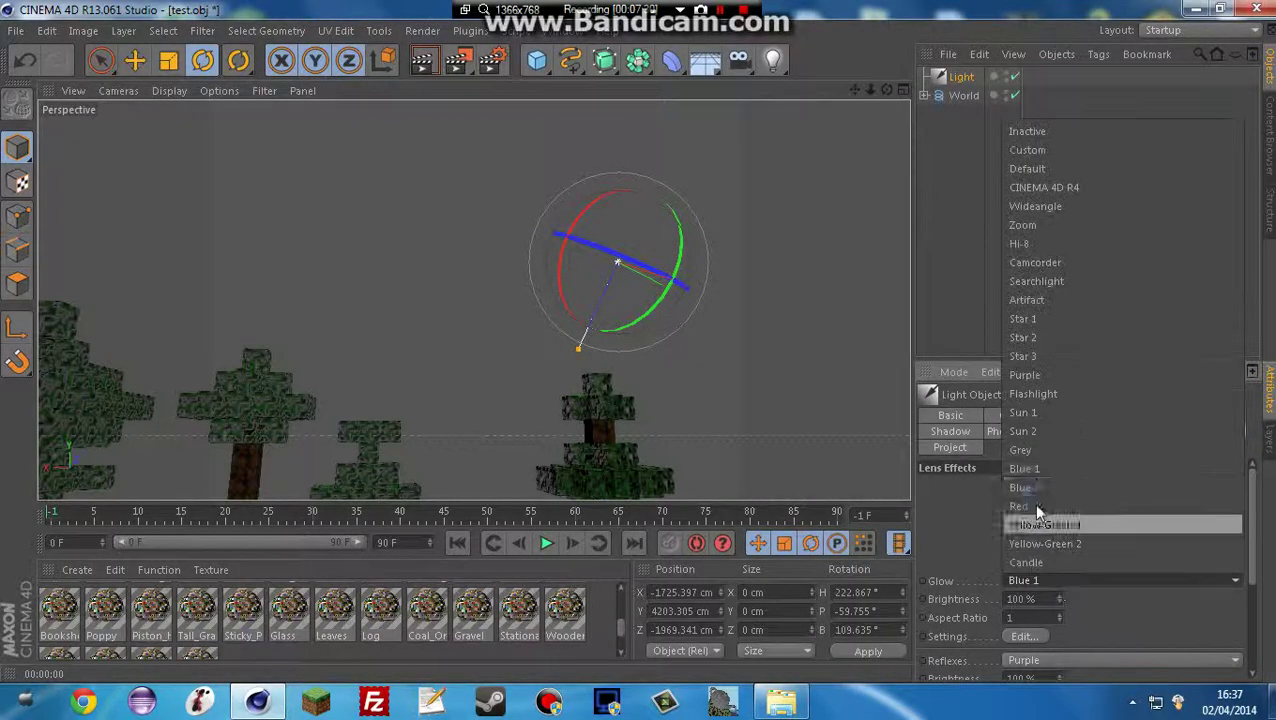
left_click(1043, 416)
scroll(1121, 518, "down", 2)
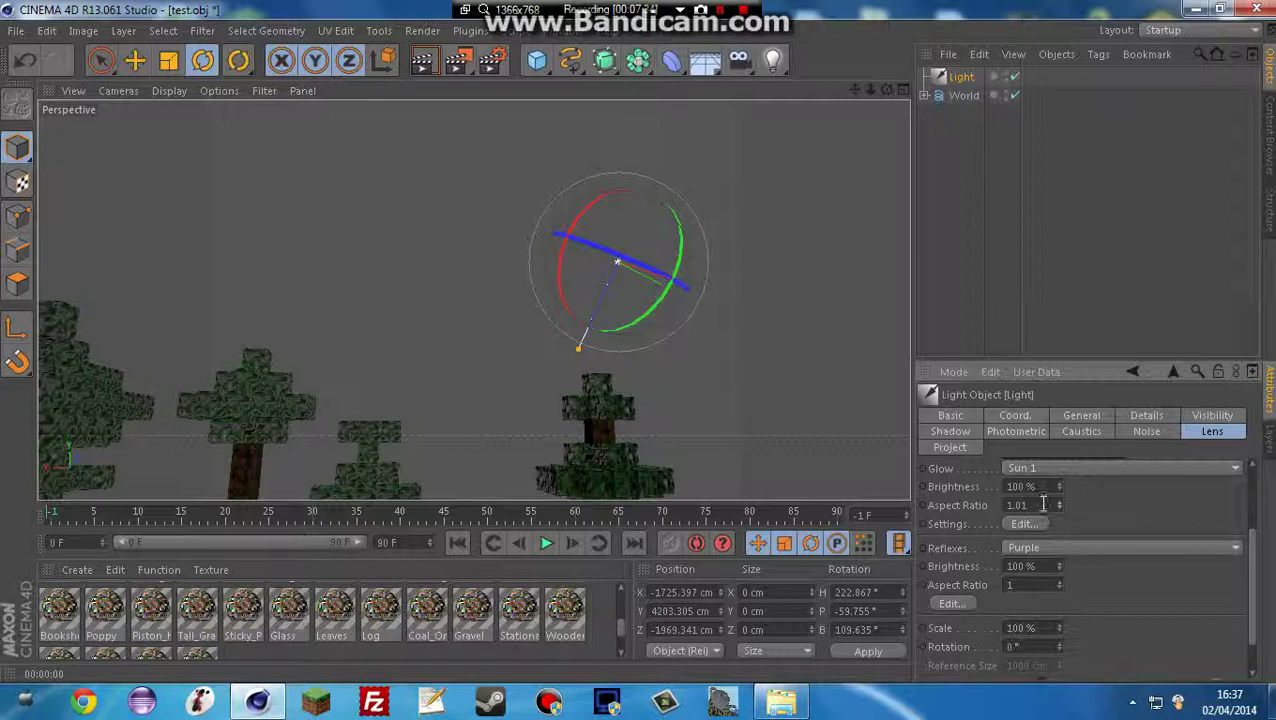
scroll(1104, 525, "up", 2)
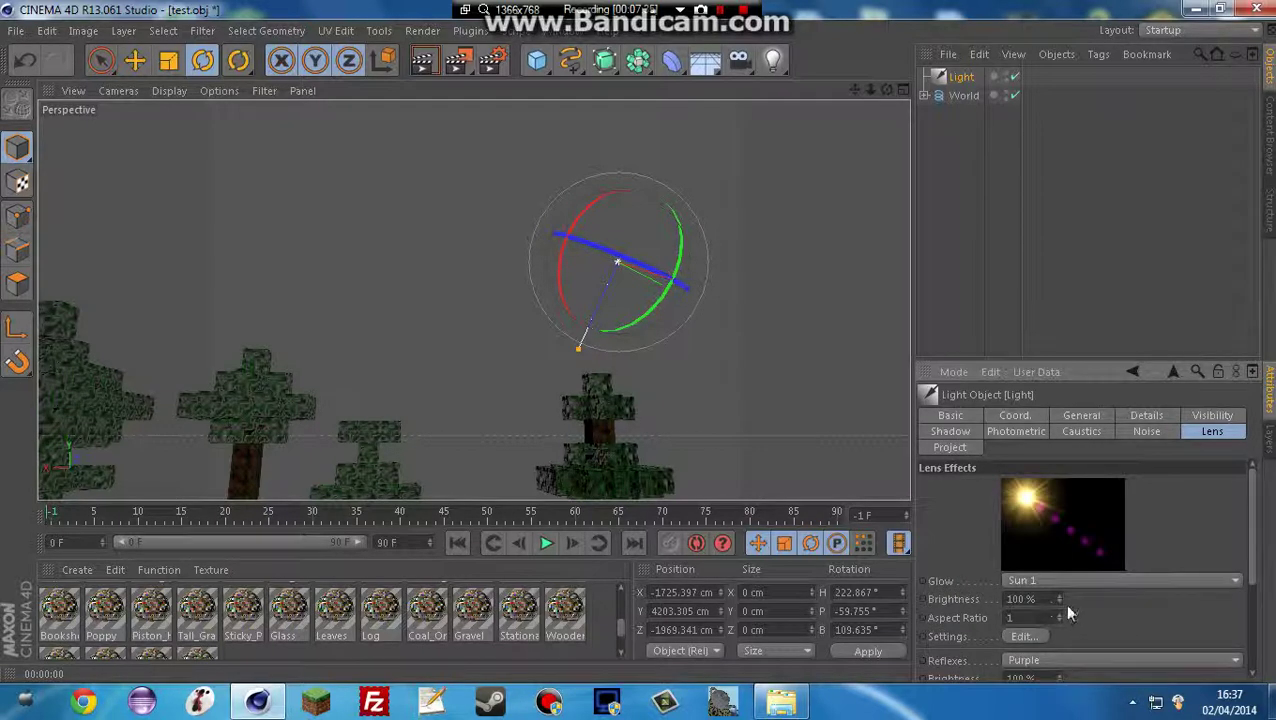
- Try a glow brightness of 72 %, undo the aspect ratio change, and set the glow brightness to 89 %
left_click_drag(1059, 601, 1060, 630)
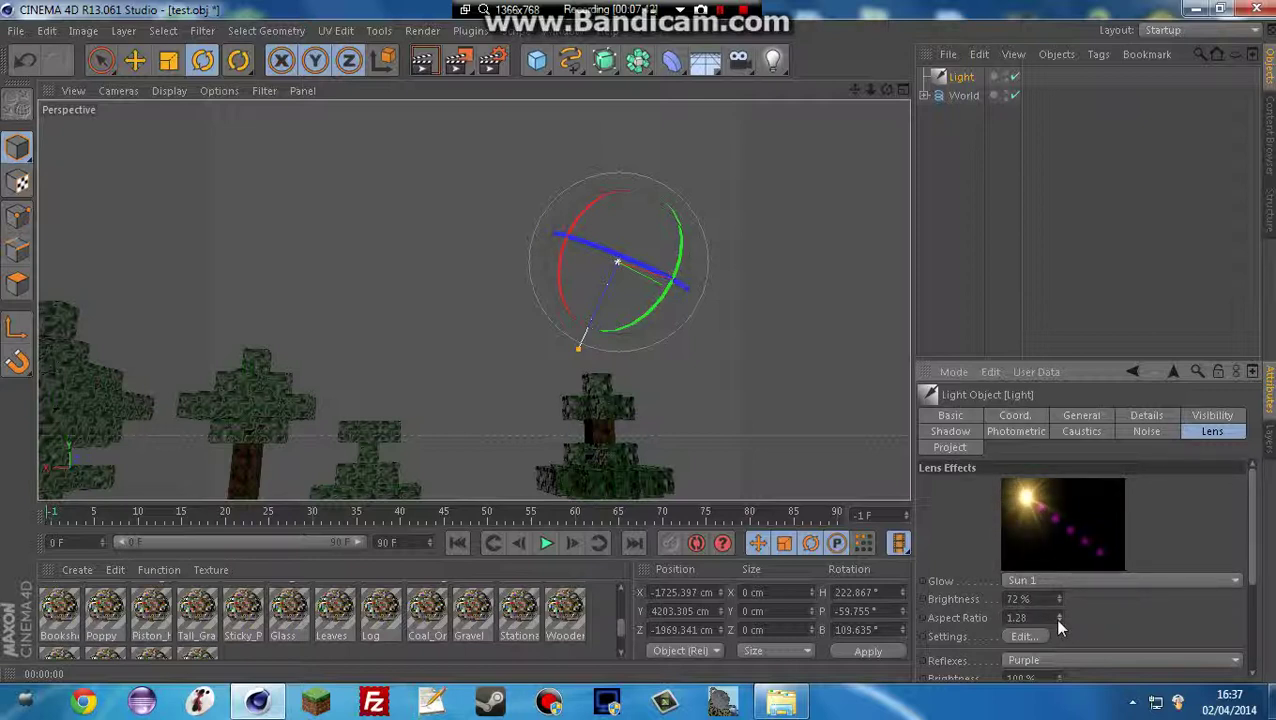
key("ctrl+z")
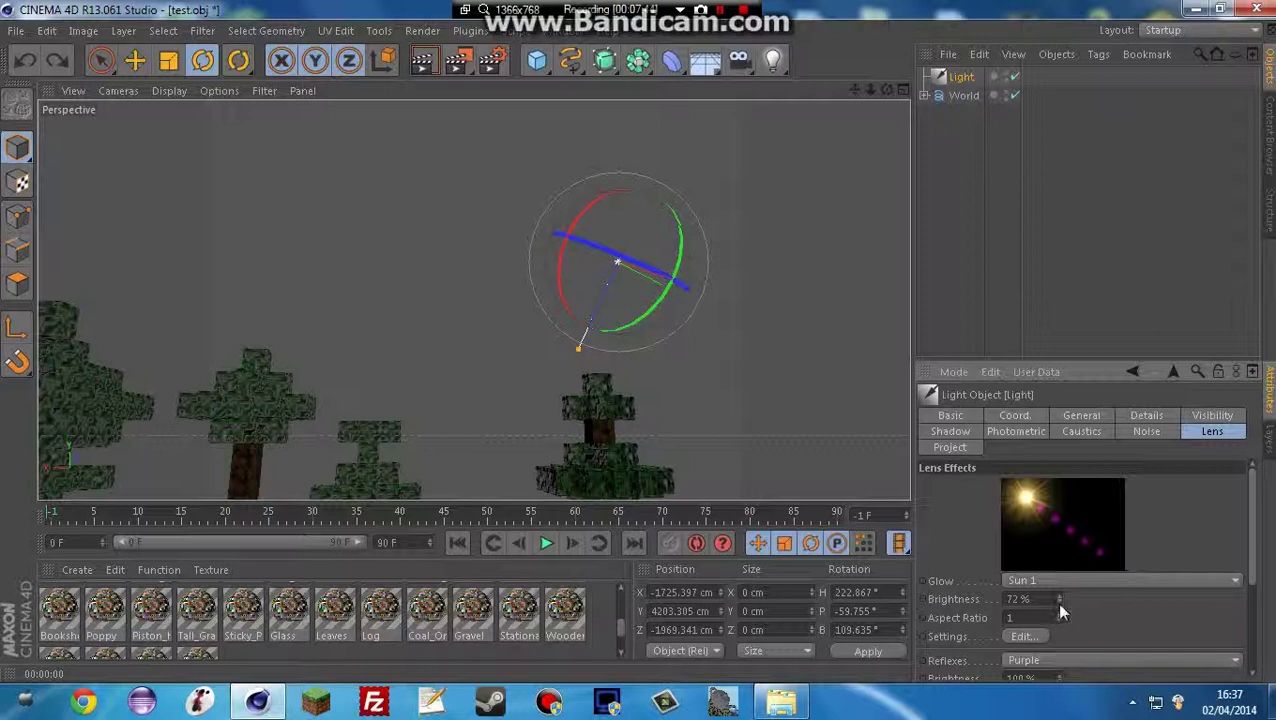
left_click_drag(1058, 595, 1058, 591)
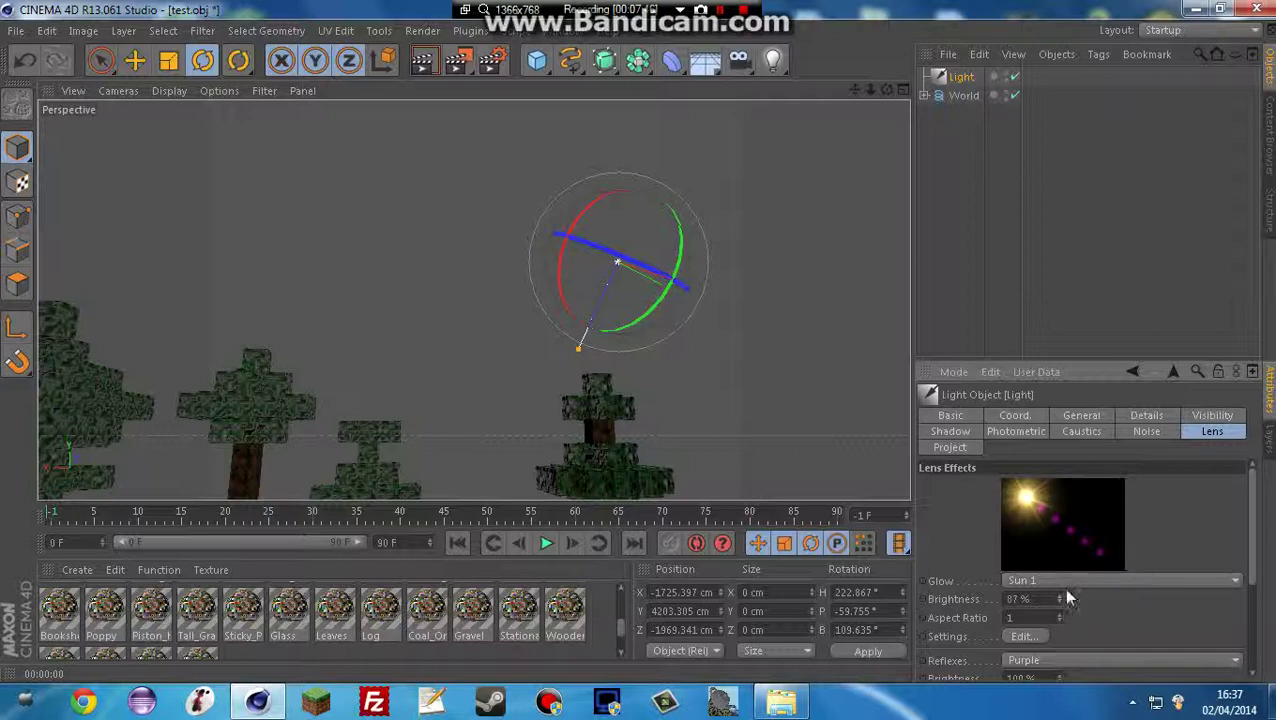
- Set the light's lens reflexes to Star 2 and render the view to preview the lens effect
scroll(1140, 607, "down", 3)
left_click(1066, 547)
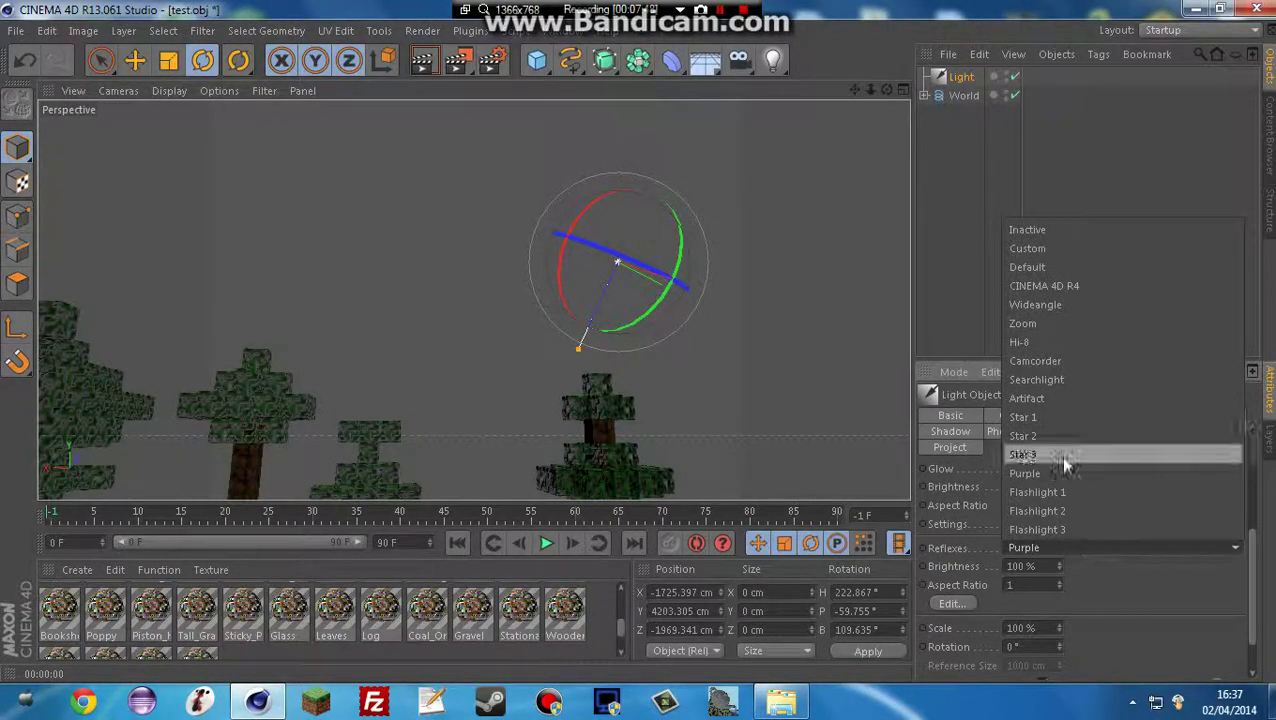
left_click(1050, 433)
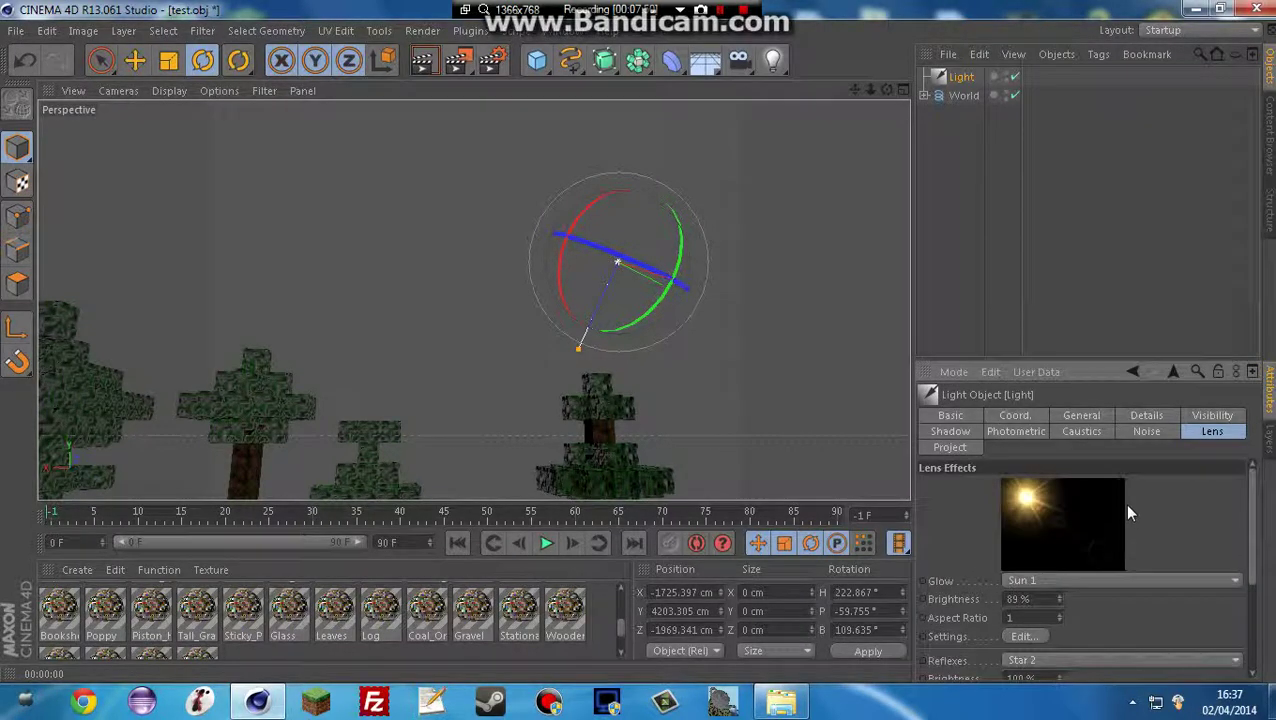
scroll(1124, 524, "down", 3)
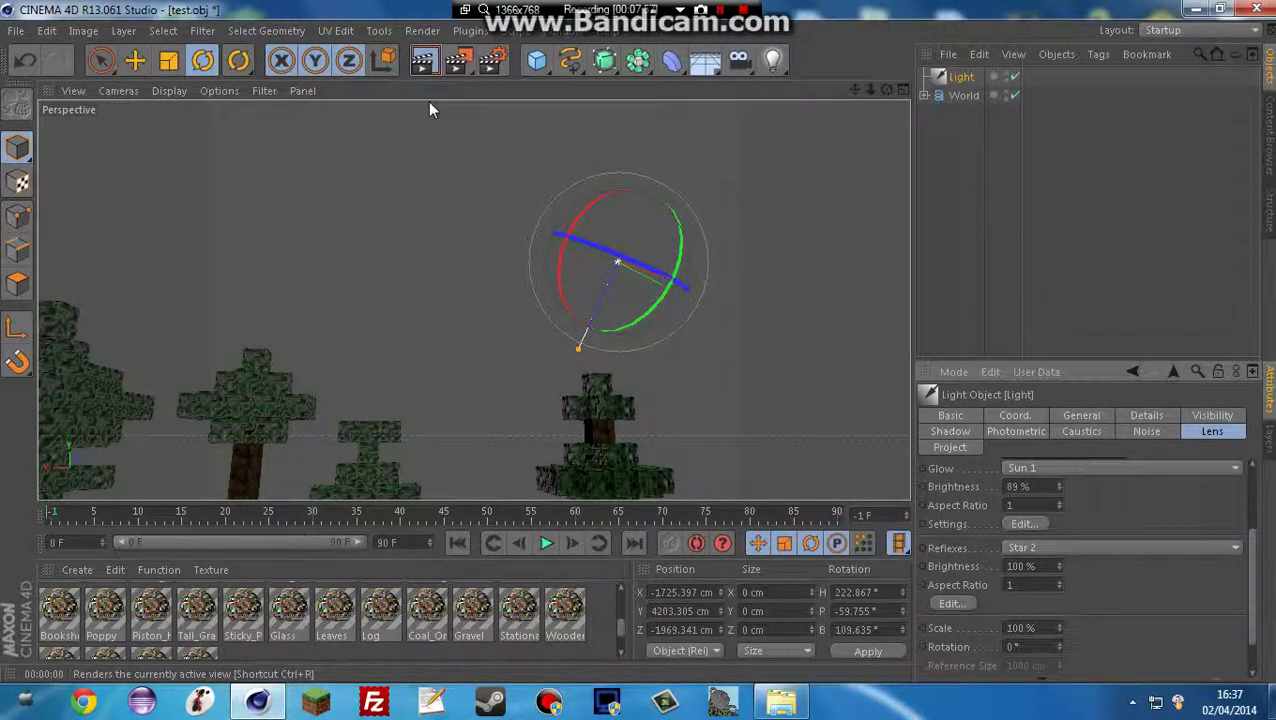
key("ctrl+r")
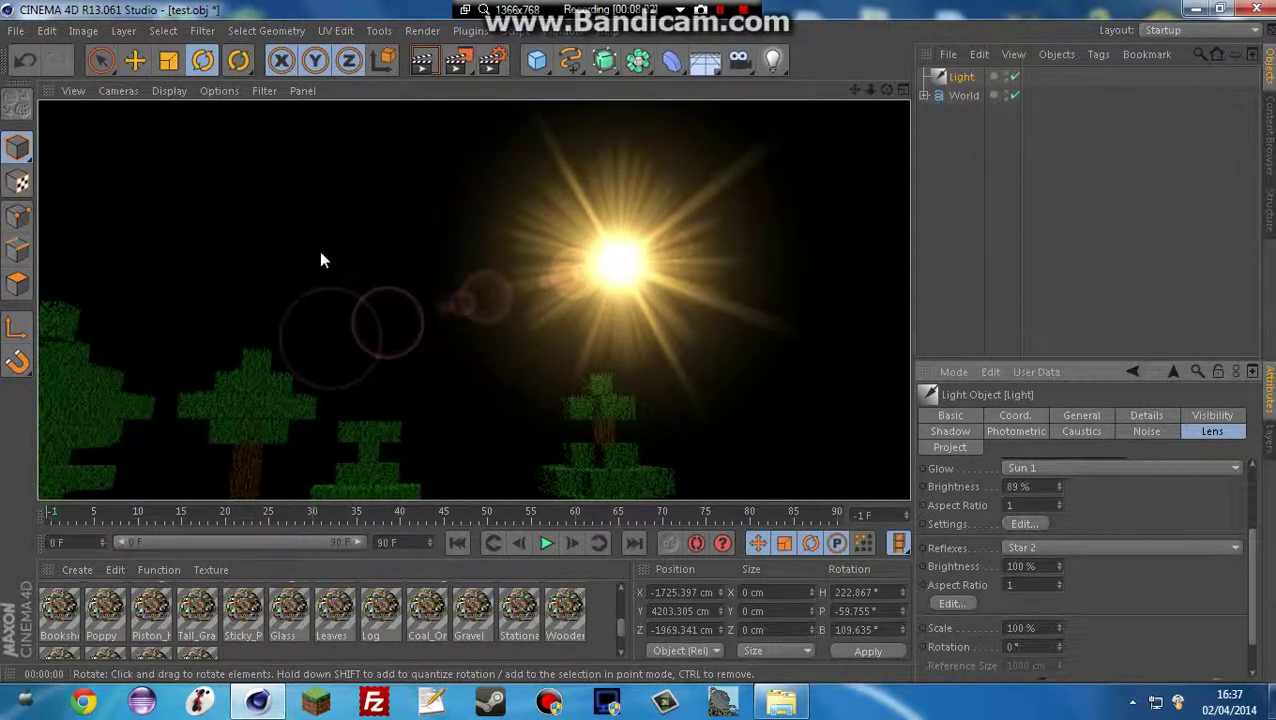
- Clear the rendered preview and add a Sky object to the scene
left_click(436, 178)
left_click_drag(705, 62, 735, 118)
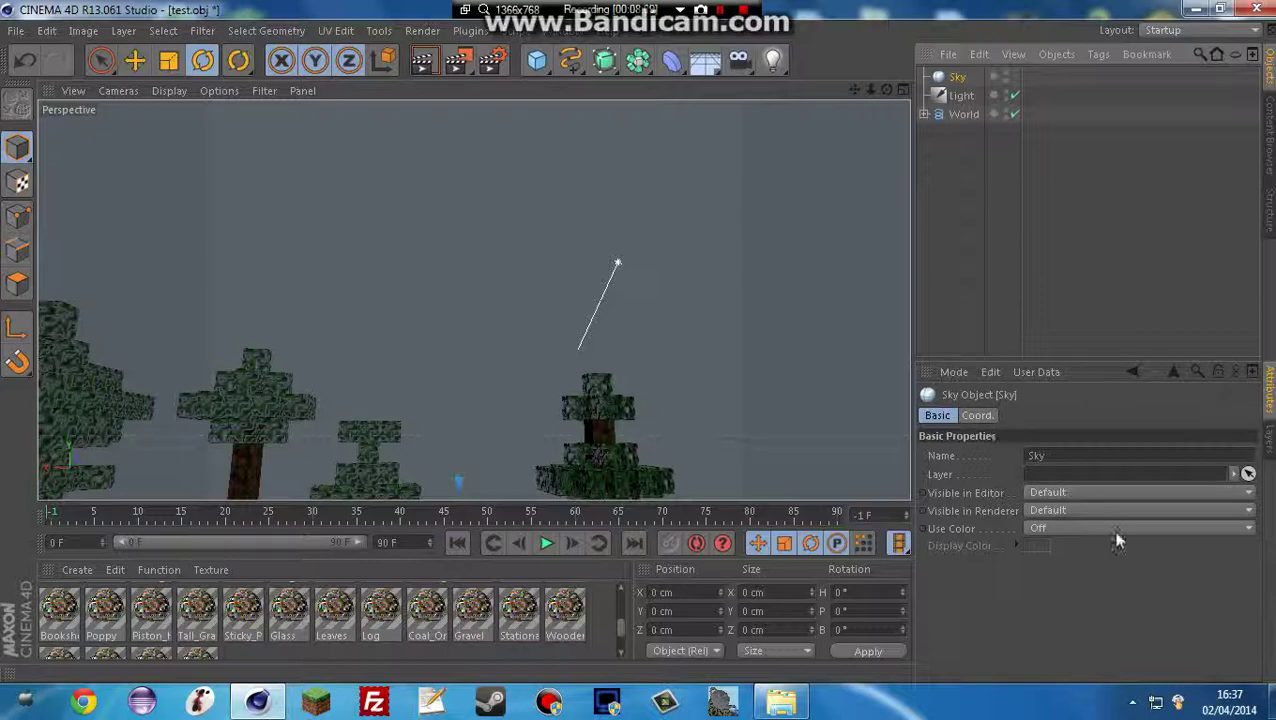
left_click(1040, 528)
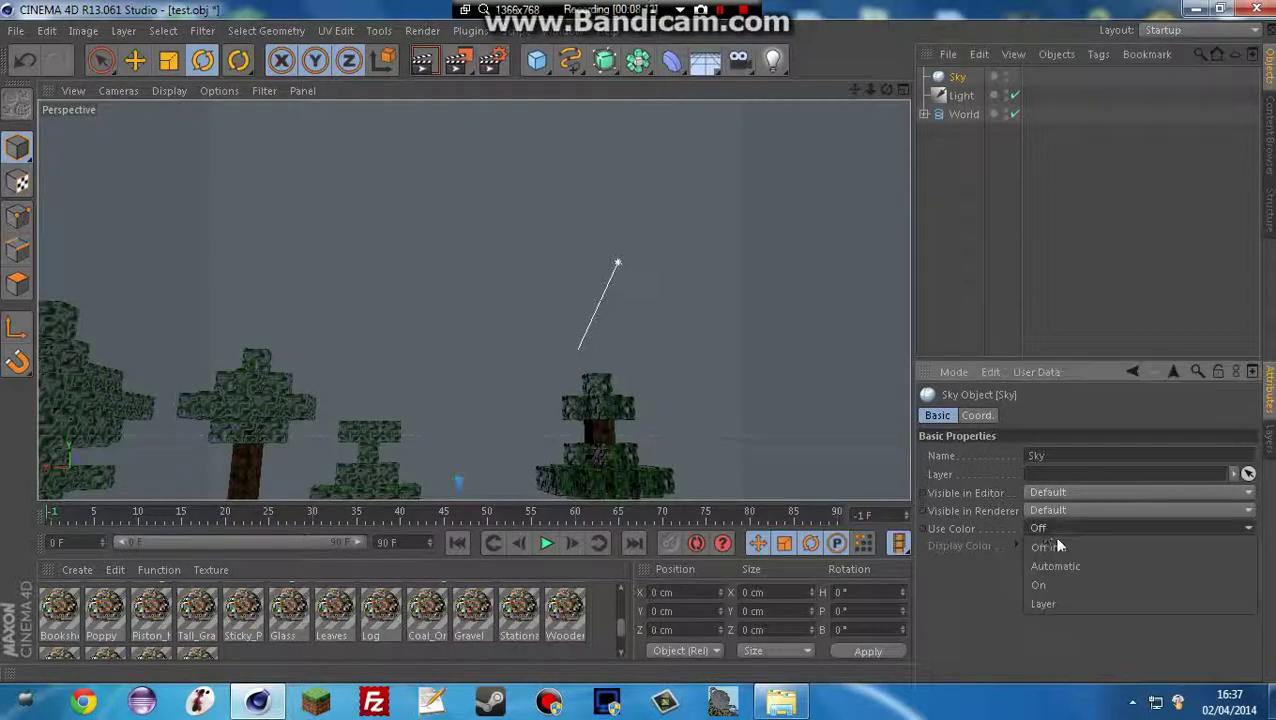
left_click(1058, 581)
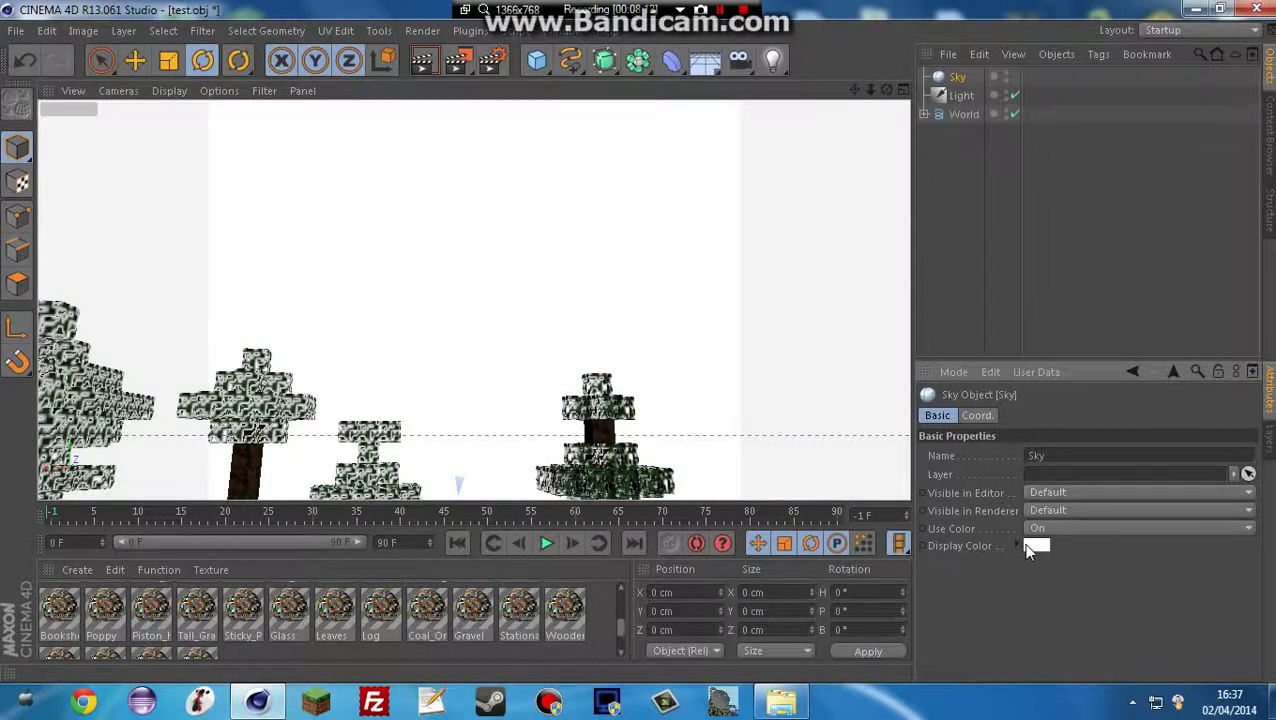
left_click(1031, 548)
left_click(1057, 634)
left_click(1040, 530)
left_click(1064, 547)
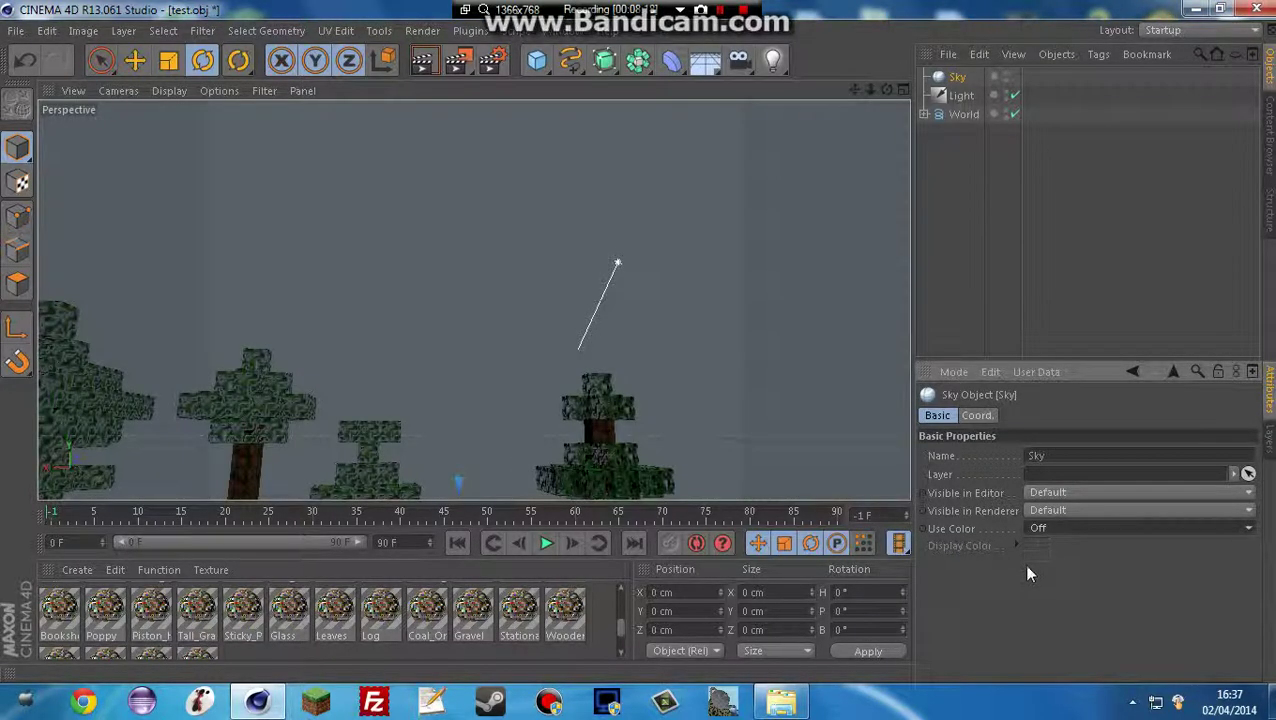
- Create a new material and rename it Sky
scroll(533, 652, "down", 1)
left_click(244, 637)
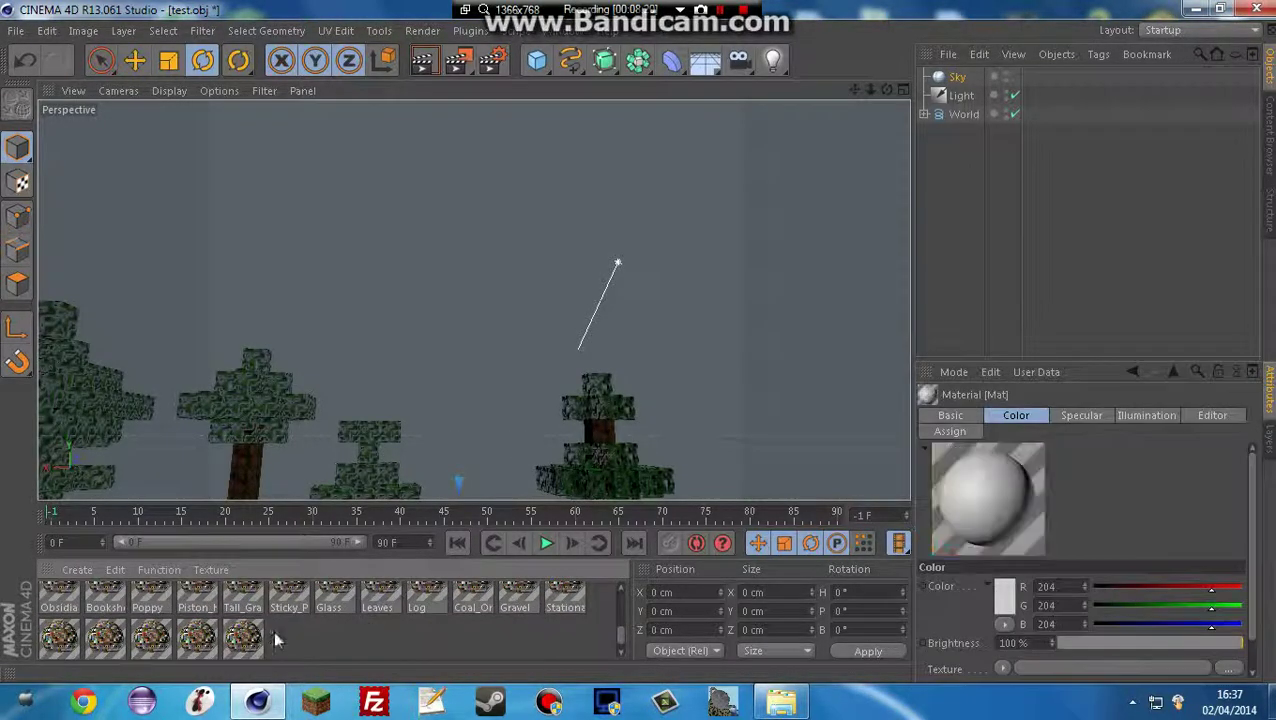
scroll(290, 635, "up", 2)
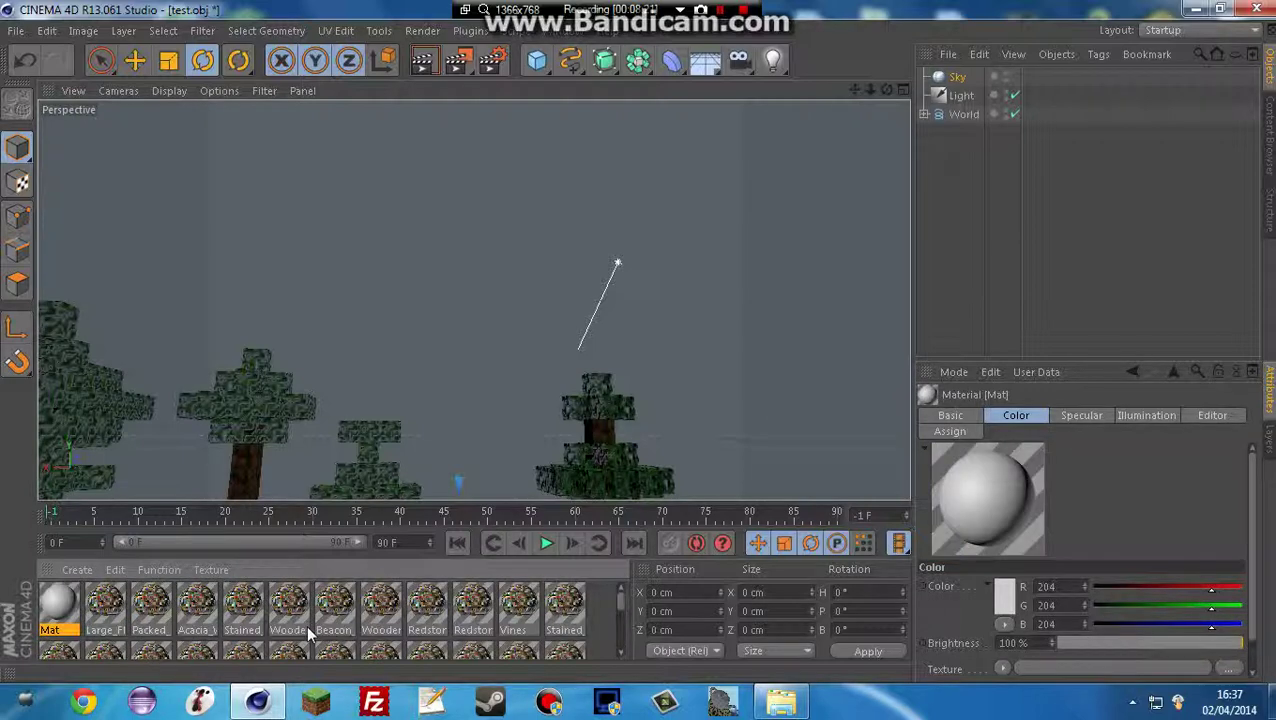
double_click(51, 630)
type("Sky")
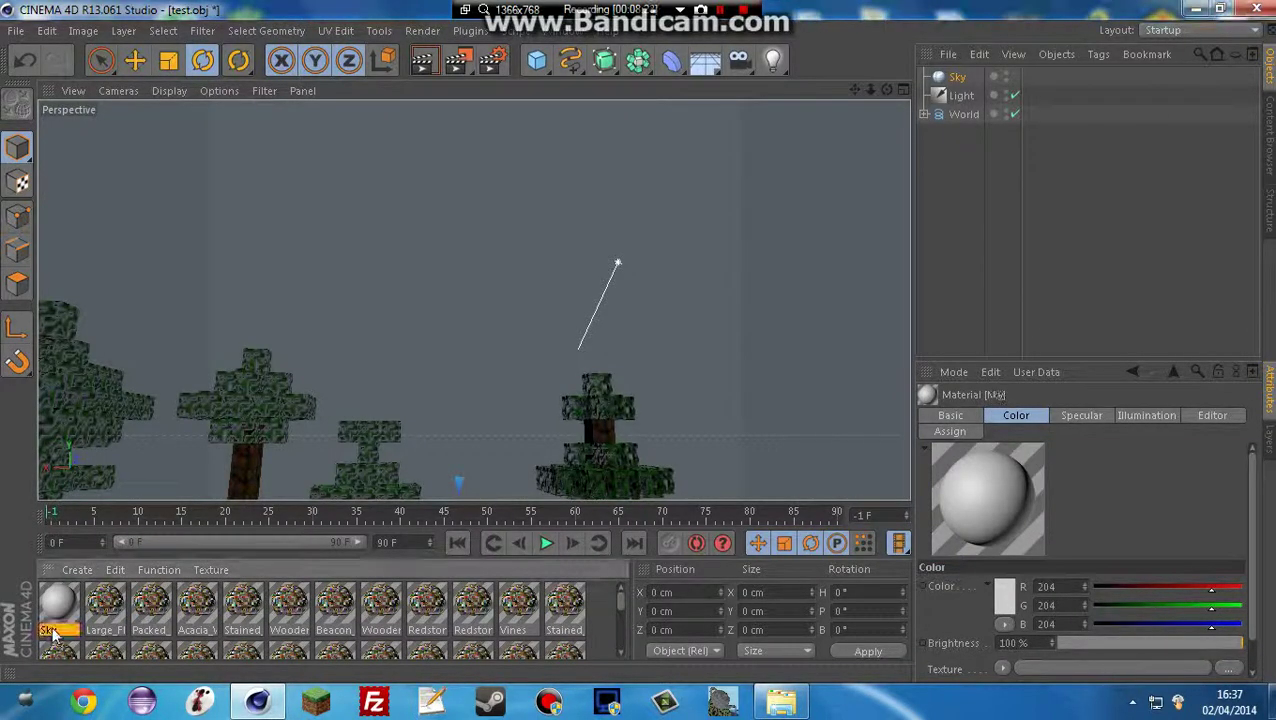
key("Return")
- Open the Sky material for editing and switch off its Specular channel
double_click(58, 601)
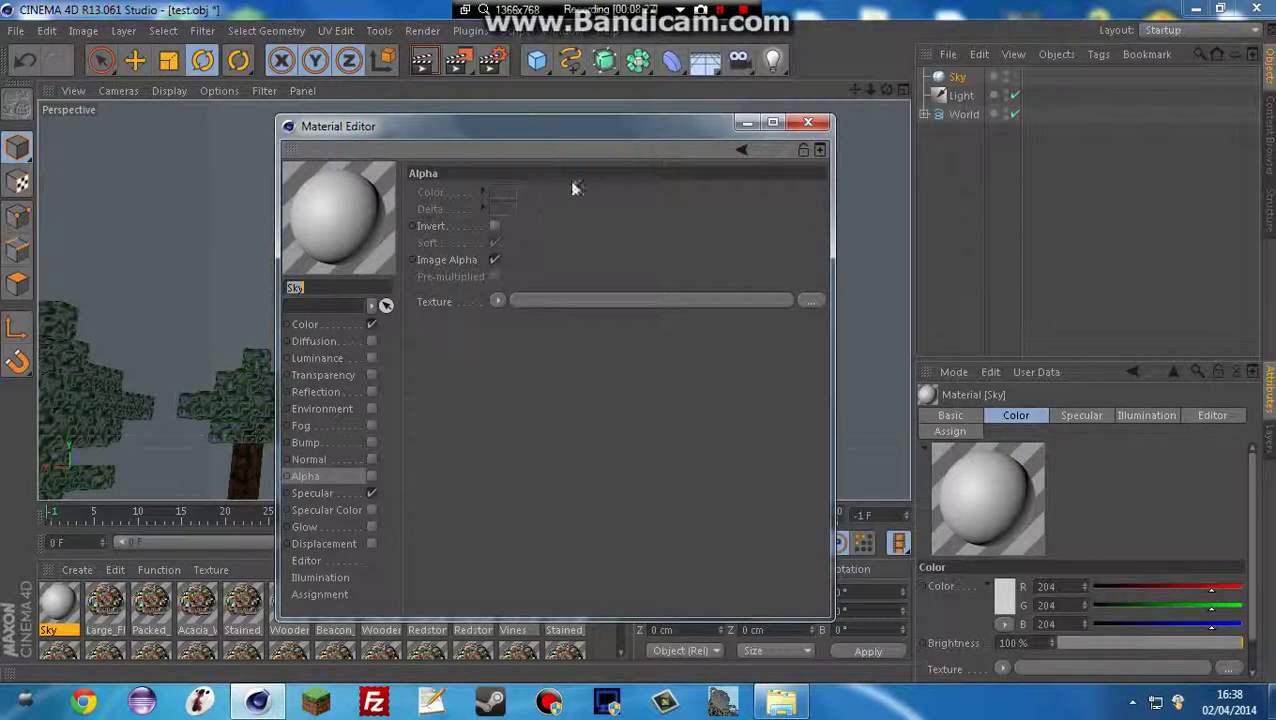
left_click(719, 9)
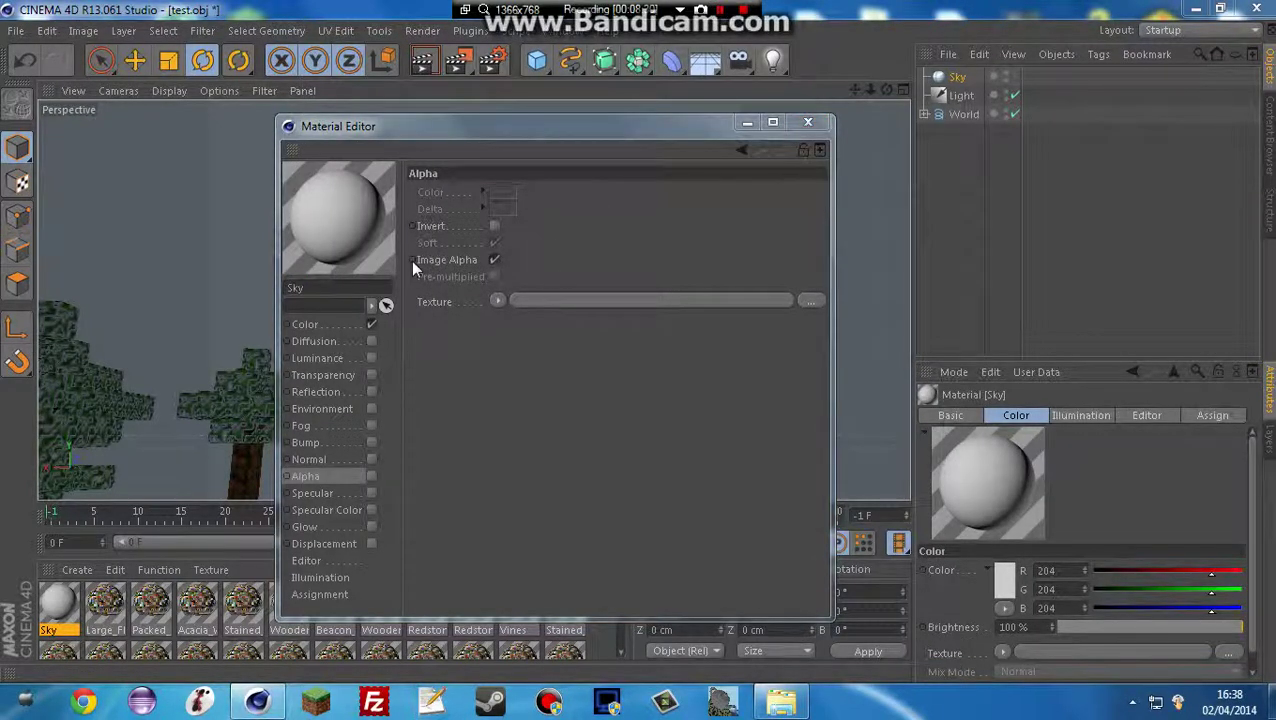
left_click(491, 260)
left_click(371, 491)
left_click(370, 489)
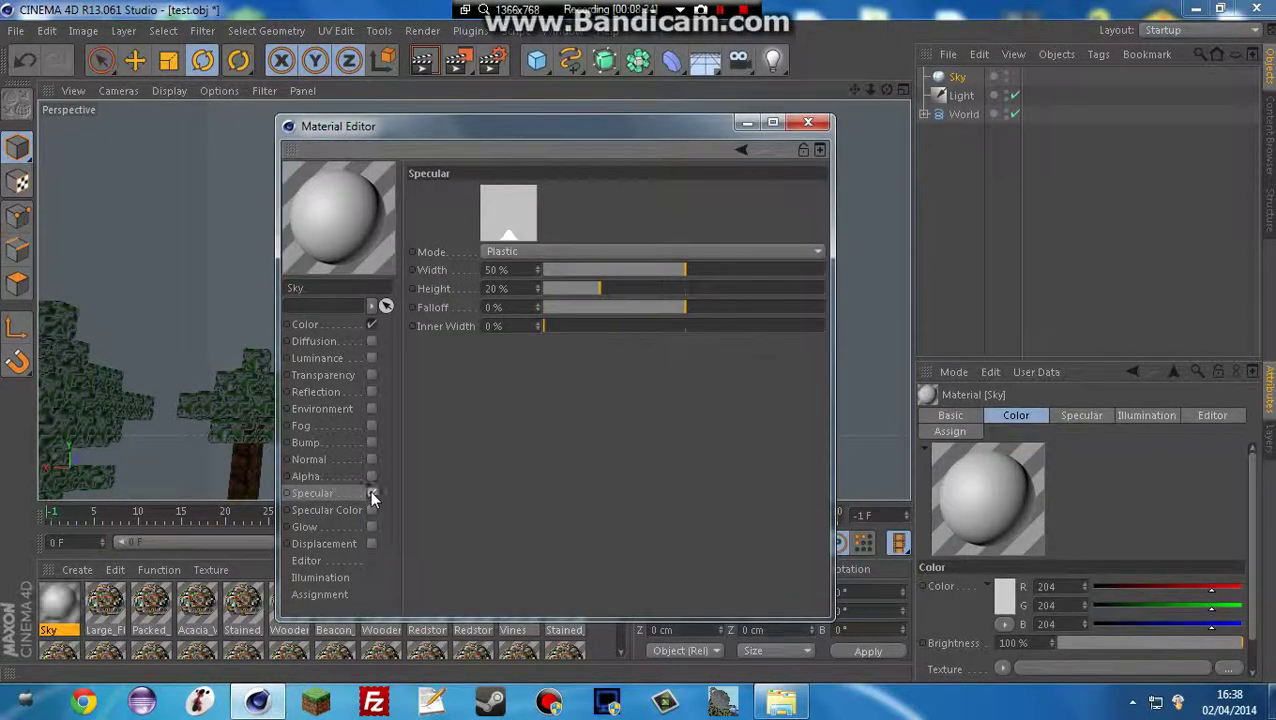
left_click(358, 377)
- Load a Gradient shader as the Sky material's color texture and set the gradient type to 2D - V
left_click(320, 325)
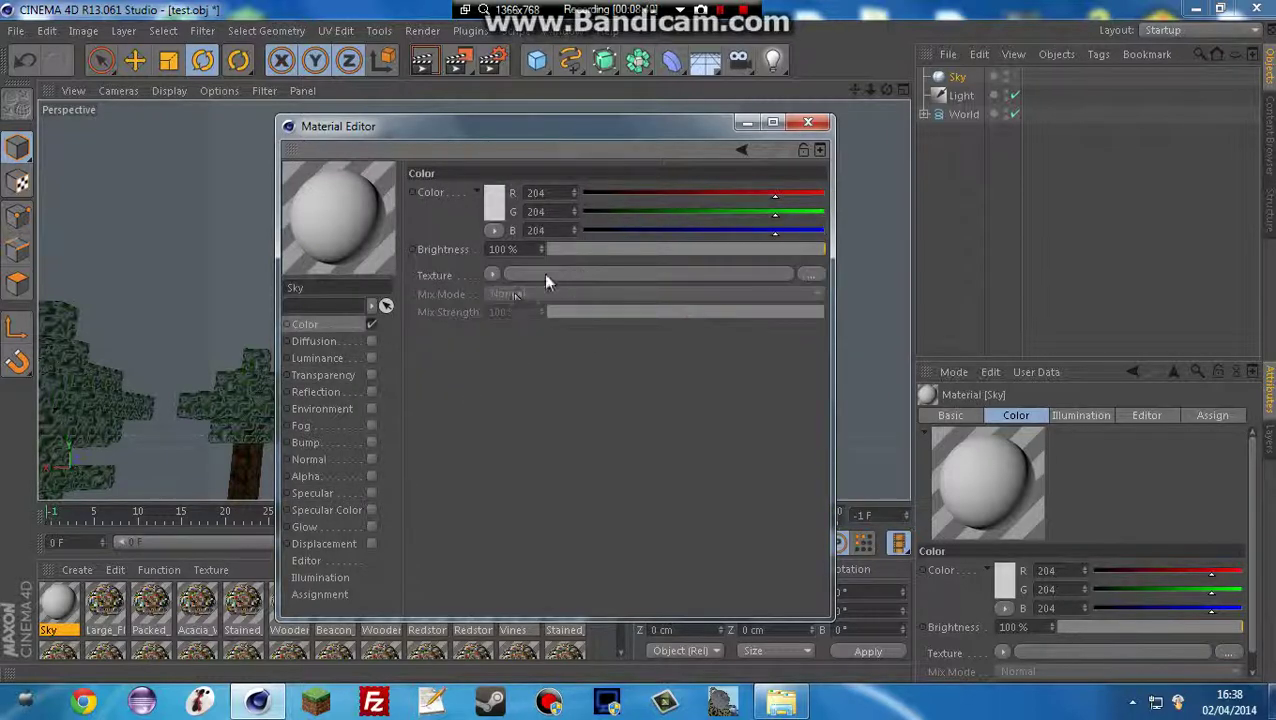
left_click(492, 276)
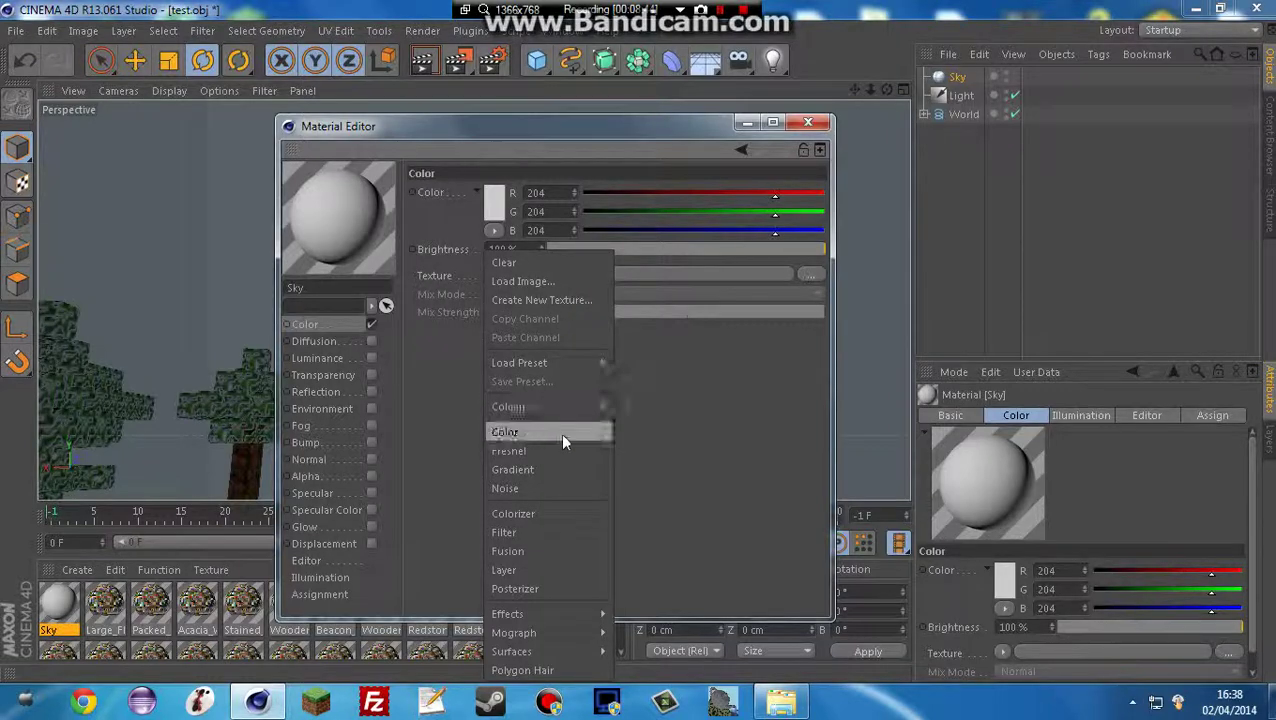
left_click(542, 468)
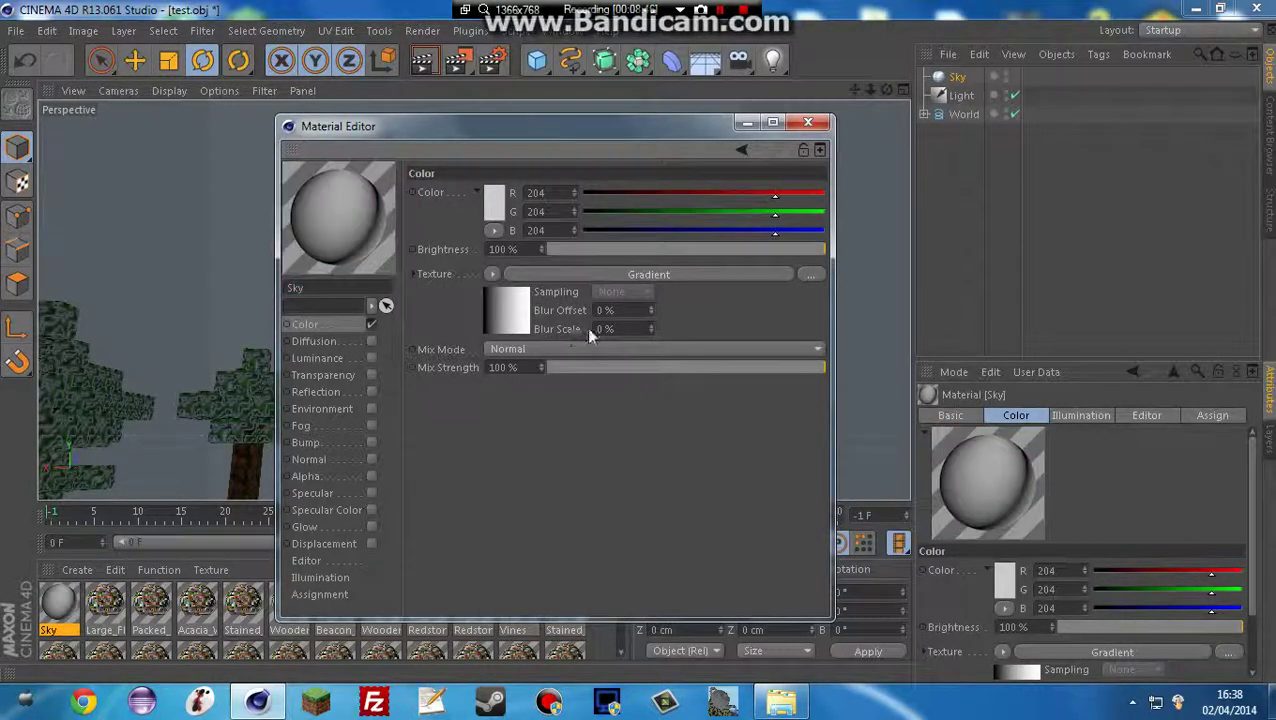
left_click(508, 308)
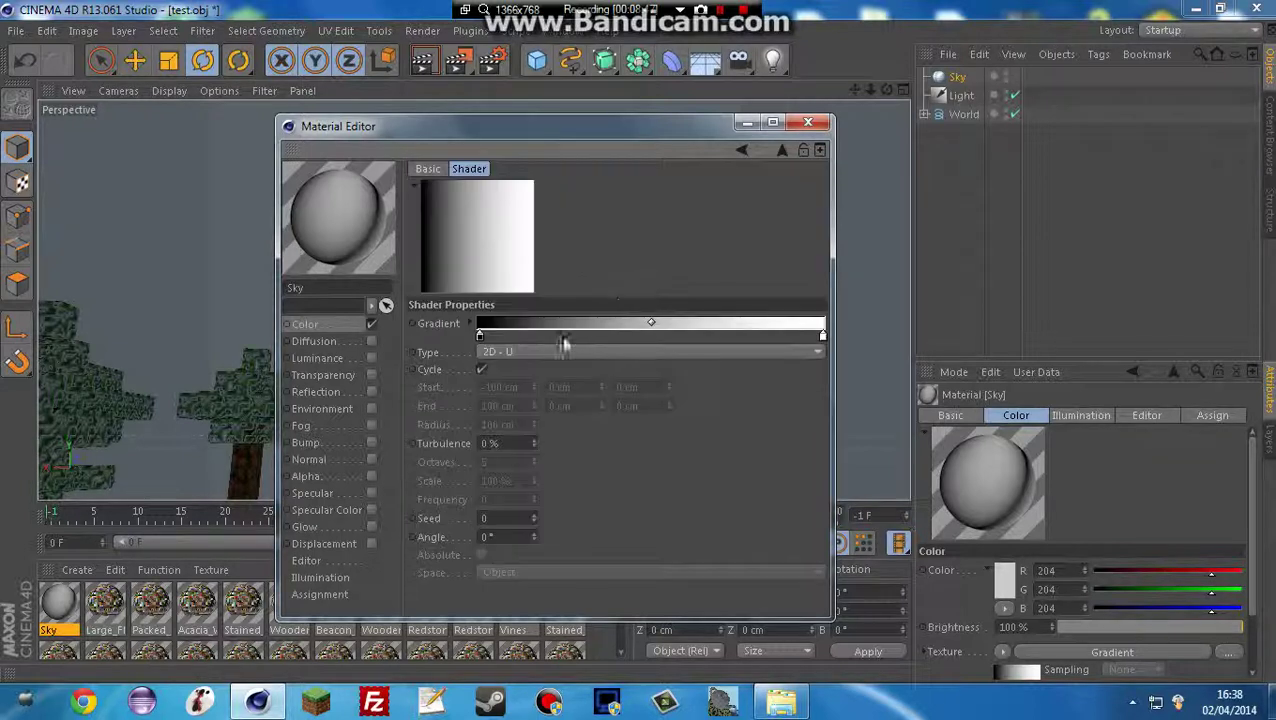
left_click(502, 353)
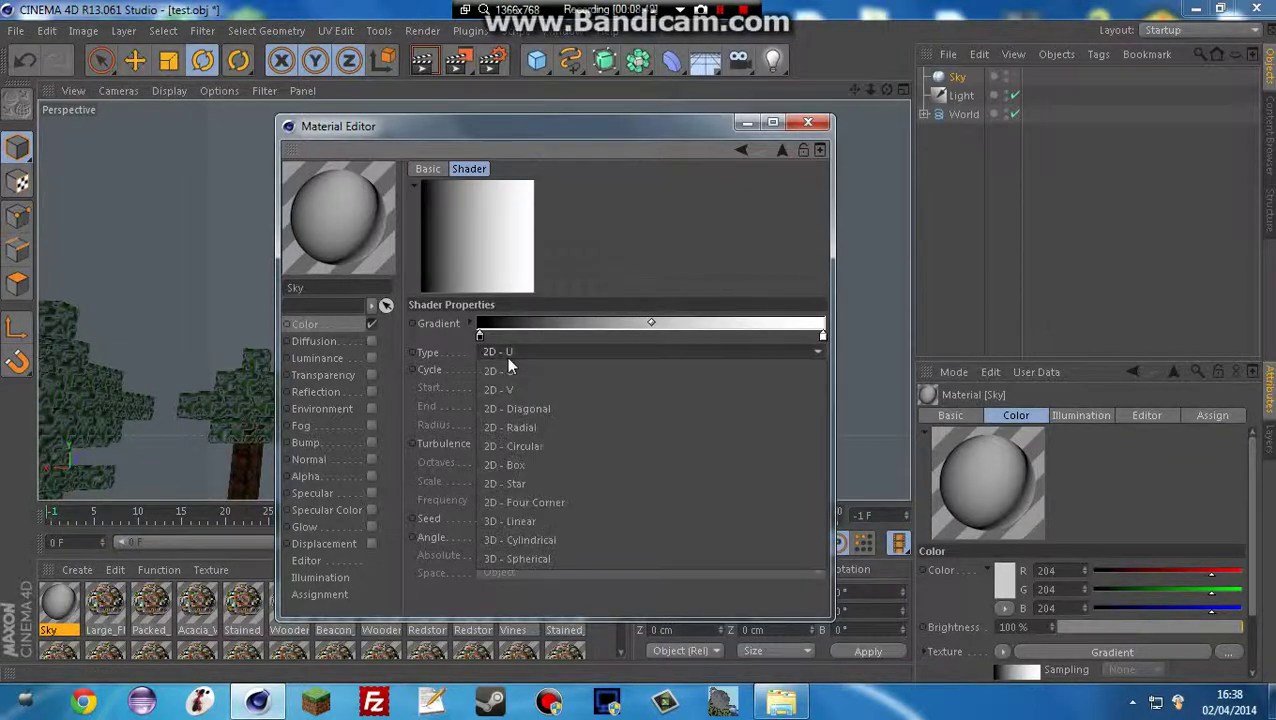
left_click(535, 390)
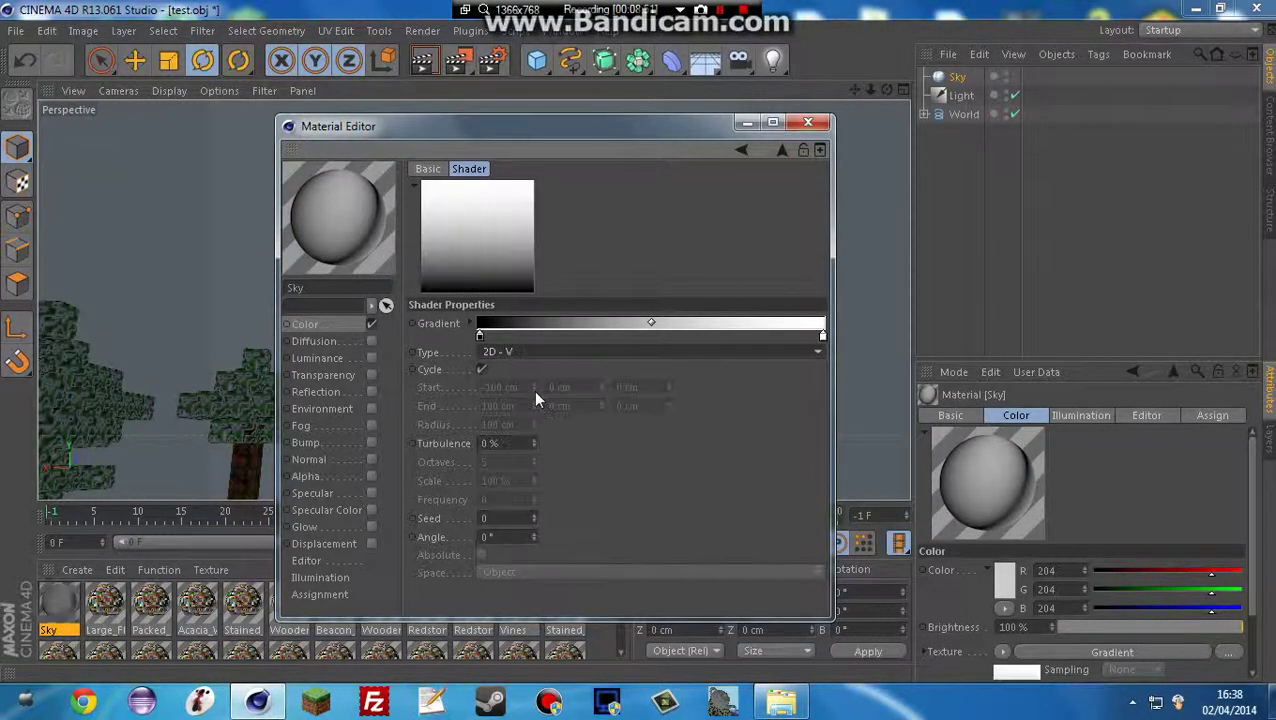
left_click(535, 353)
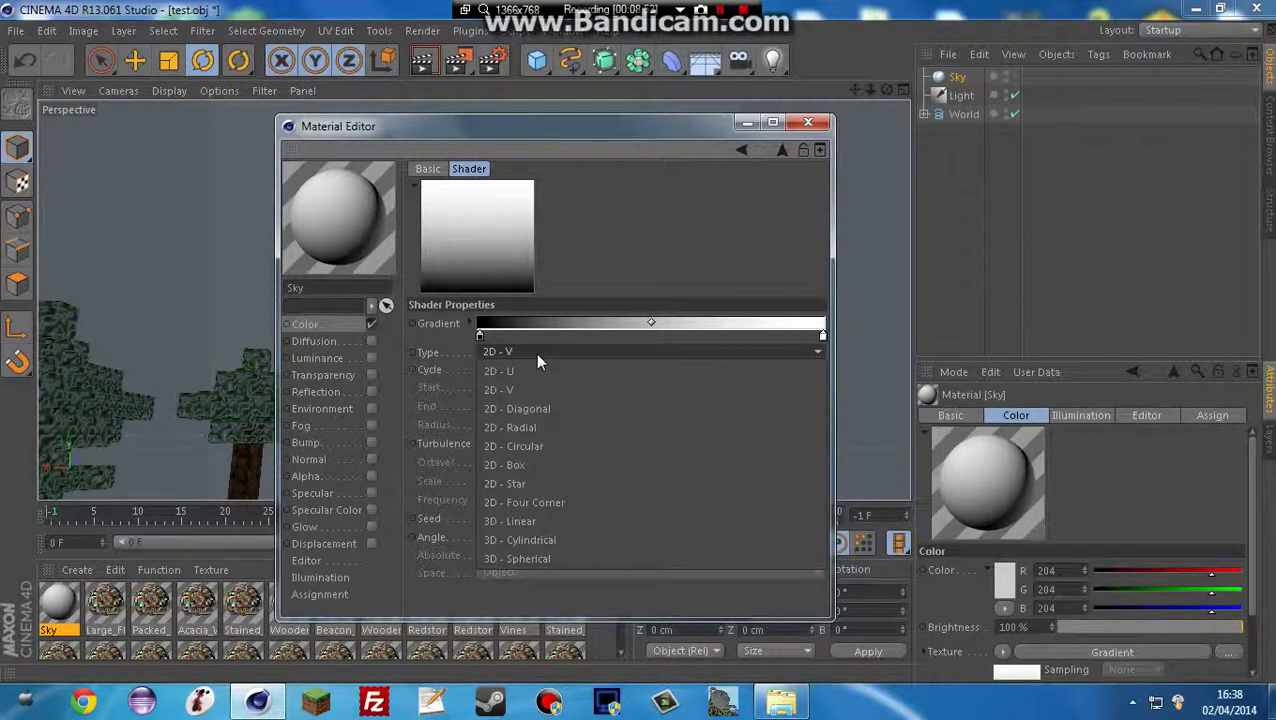
left_click(536, 355)
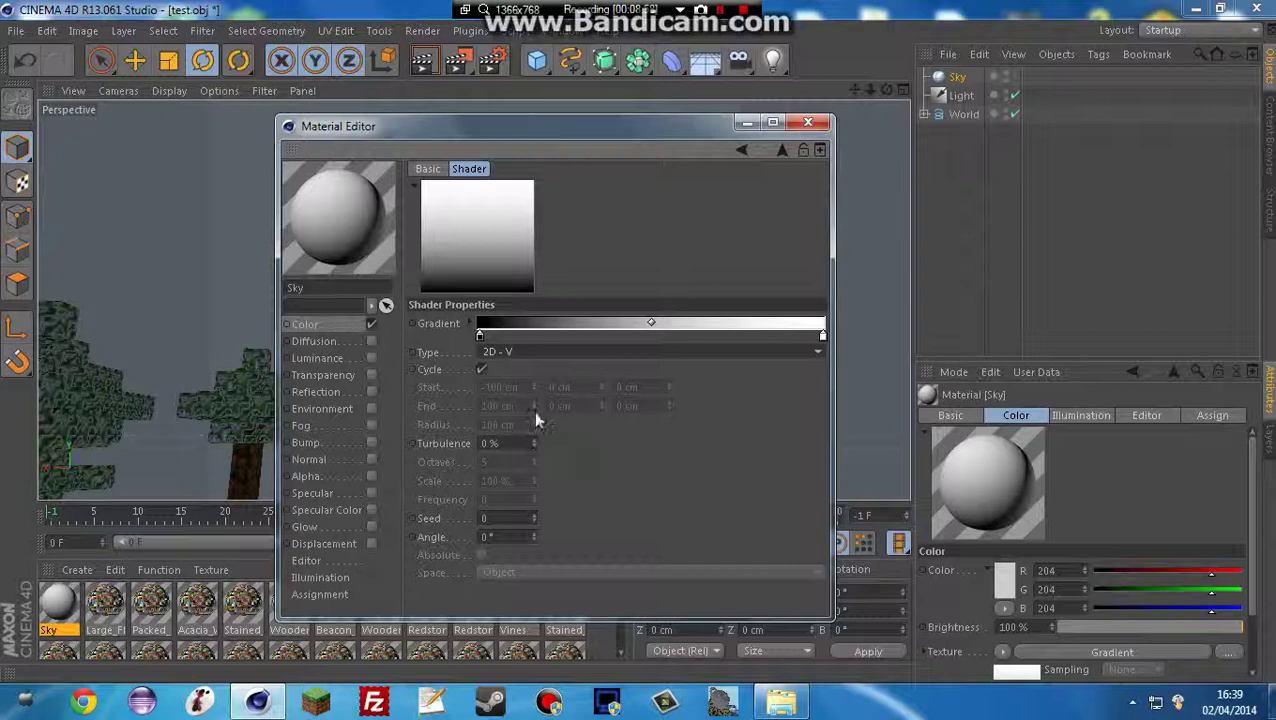
- Change the gradient's black knot to a near-white color
double_click(480, 337)
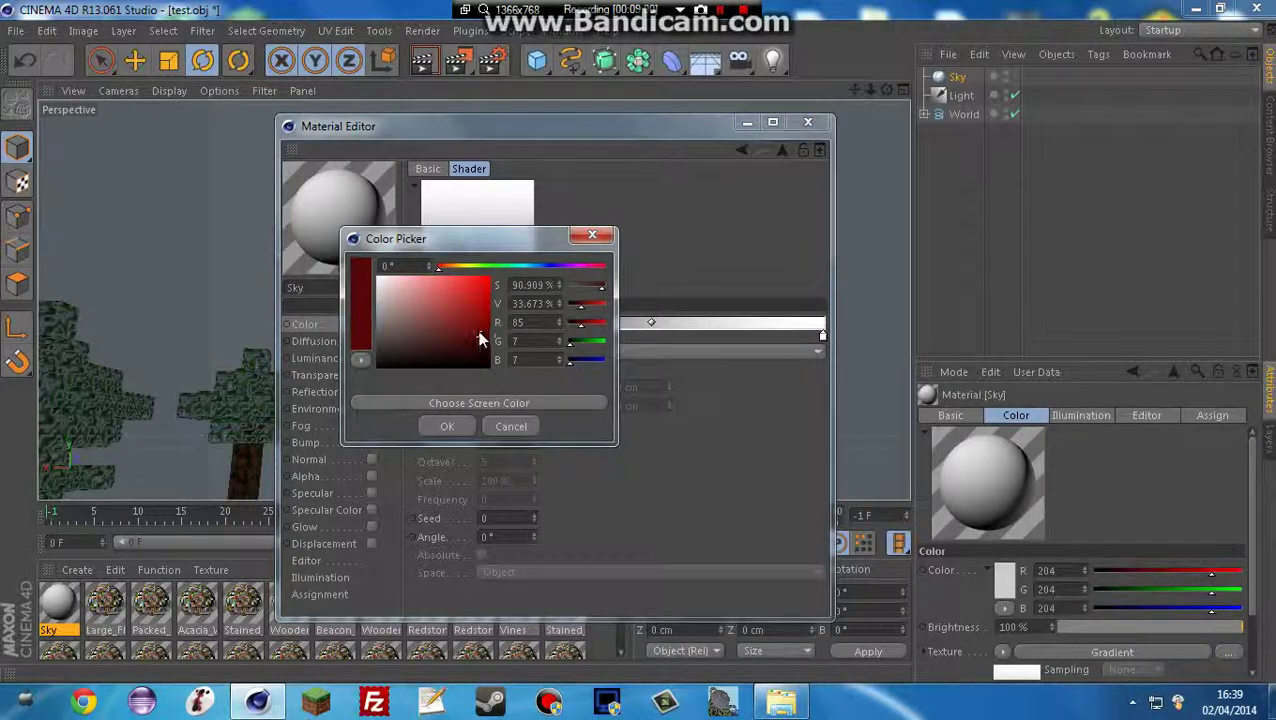
left_click_drag(538, 271, 378, 288)
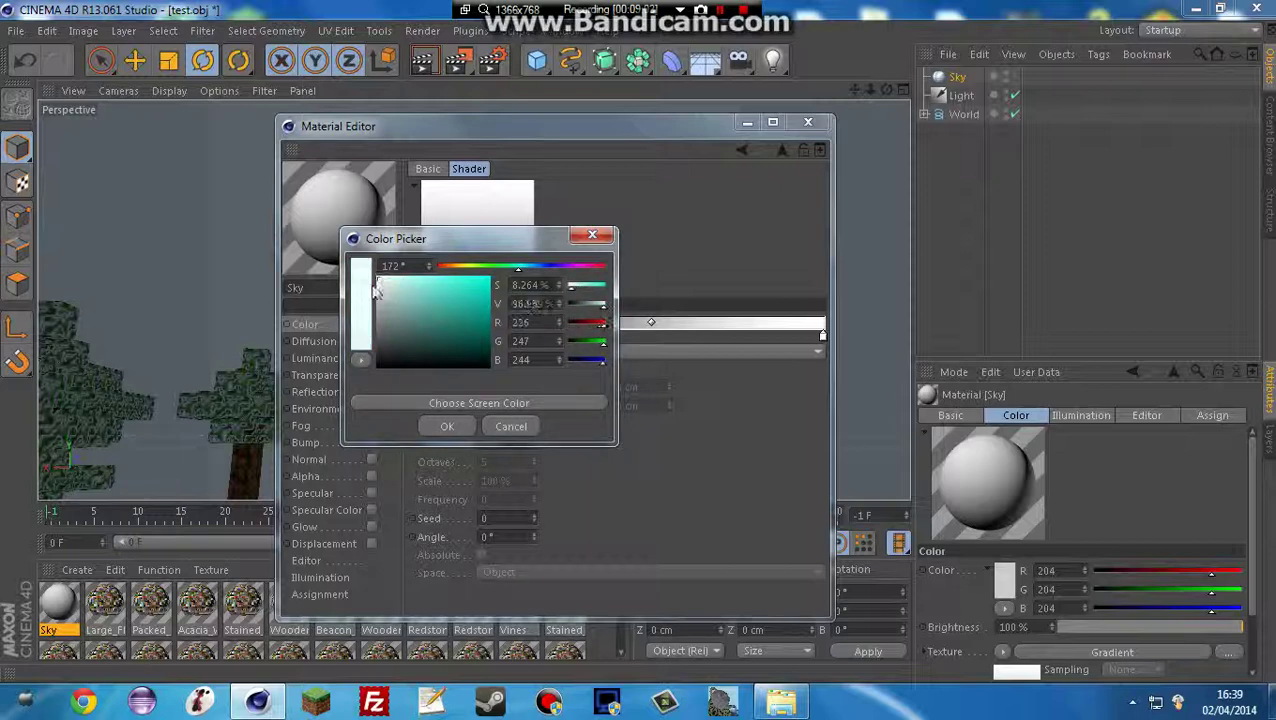
left_click(447, 426)
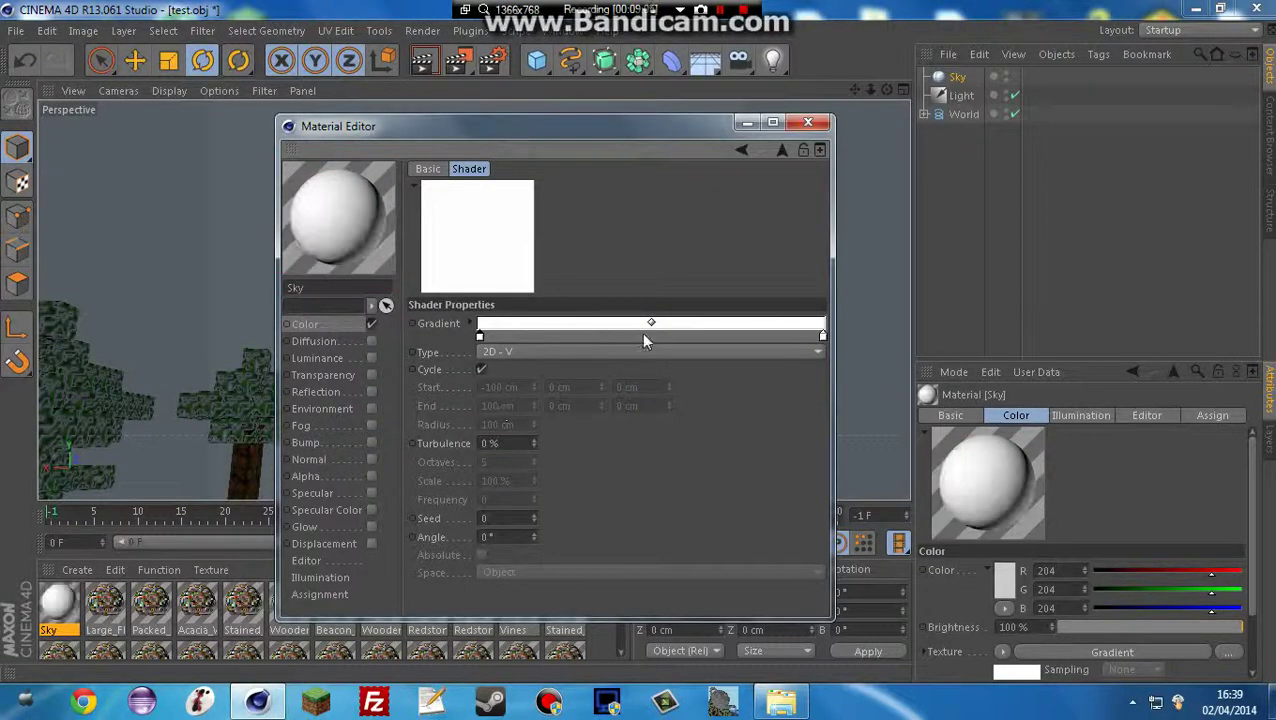
- Change the knot at the other end of the gradient to a light sky blue with a hue of 196°
double_click(821, 333)
left_click(877, 262)
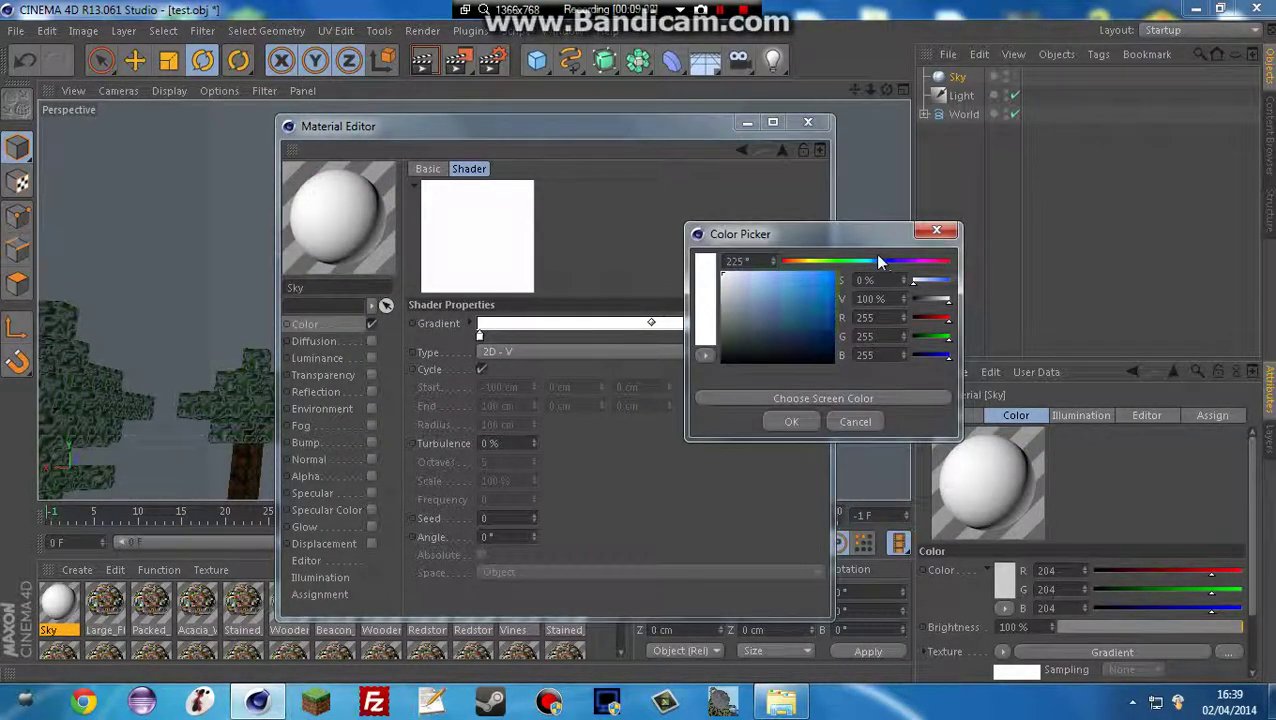
mouse_move(879, 261)
left_mouse_down()
mouse_move(860, 261)
mouse_move(872, 270)
left_mouse_up()
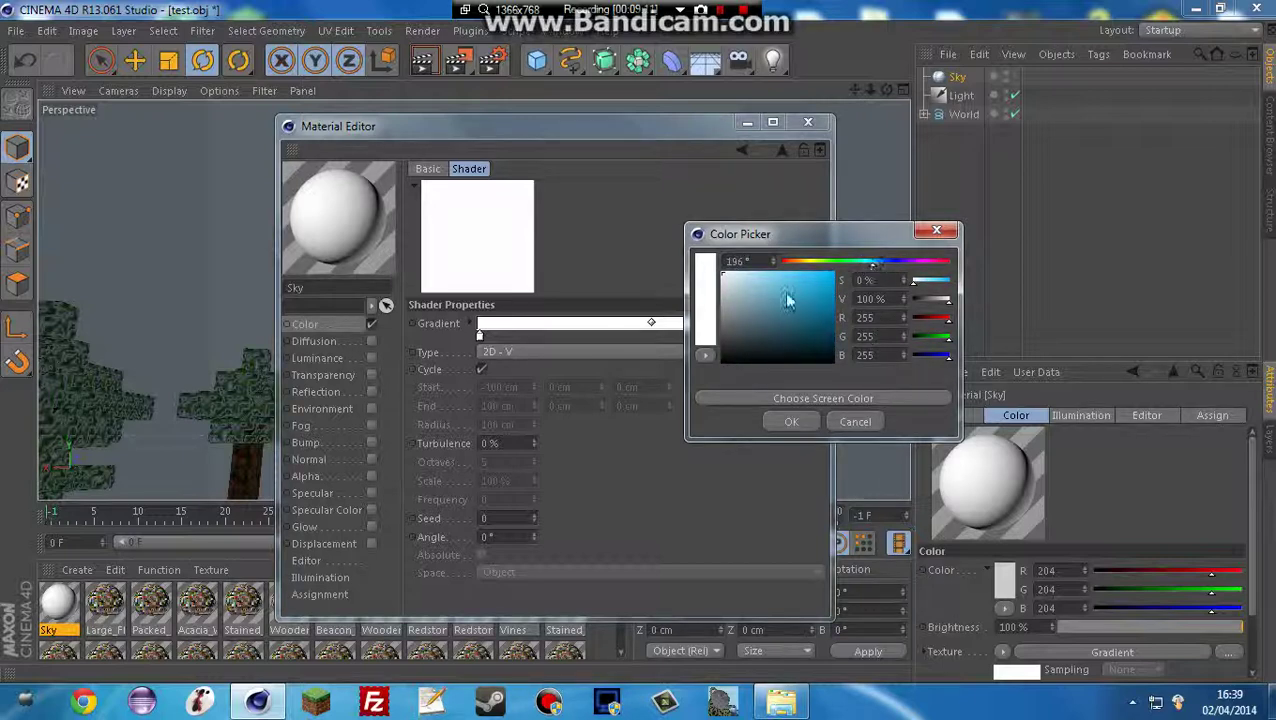
mouse_move(786, 296)
left_mouse_down()
mouse_move(796, 286)
mouse_move(782, 281)
mouse_move(770, 304)
mouse_move(763, 285)
mouse_move(795, 275)
left_mouse_up()
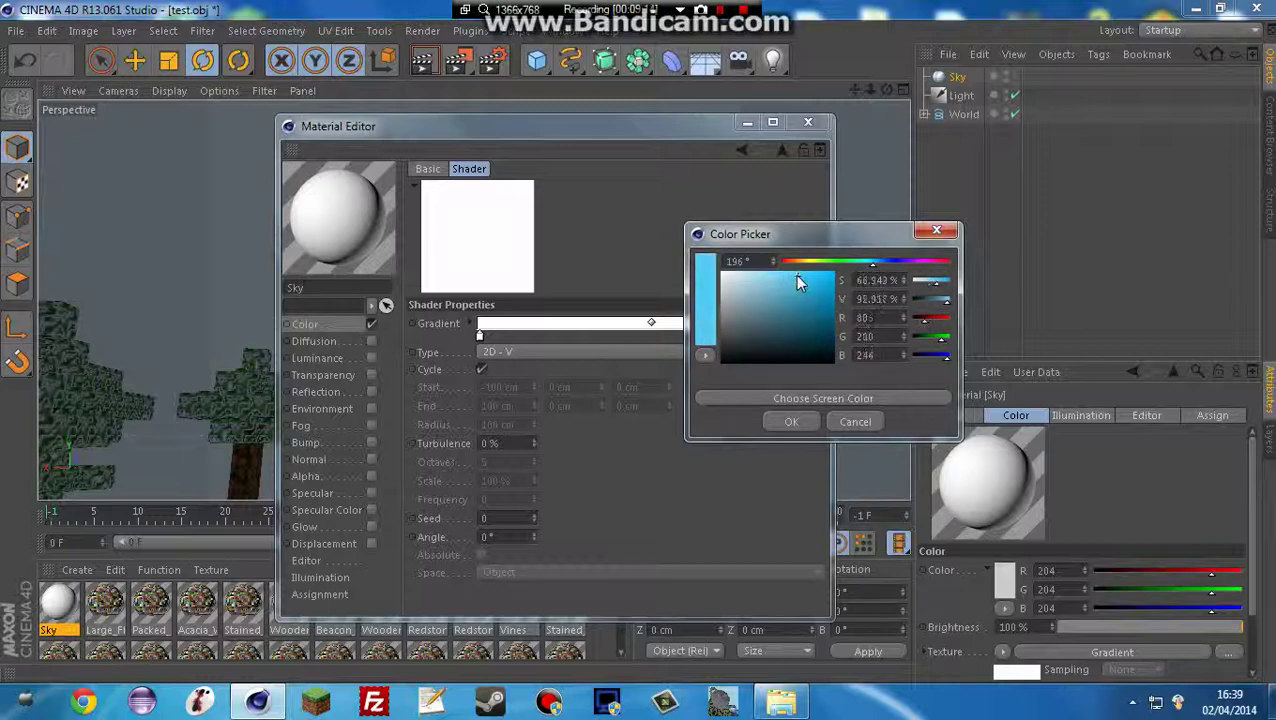
left_click(776, 422)
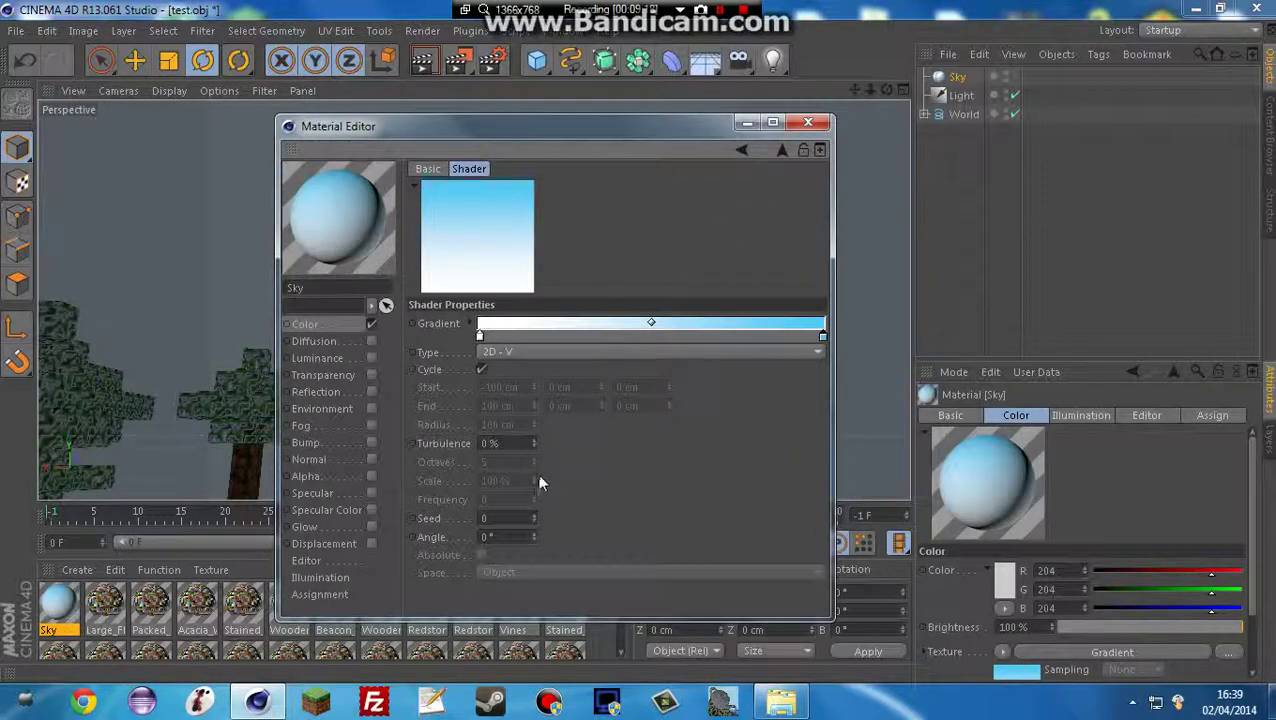
- Apply the finished Sky material to the Sky object and render a preview of the perspective view
left_click(808, 122)
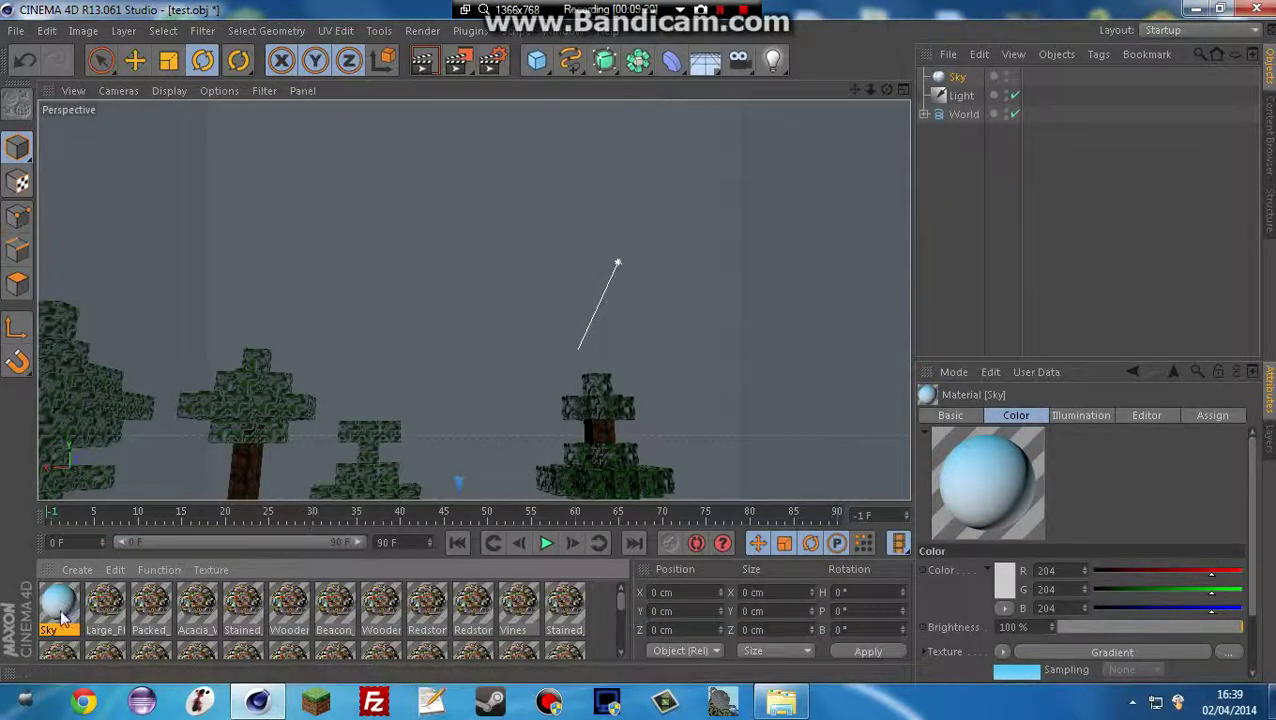
left_click_drag(963, 83, 960, 80)
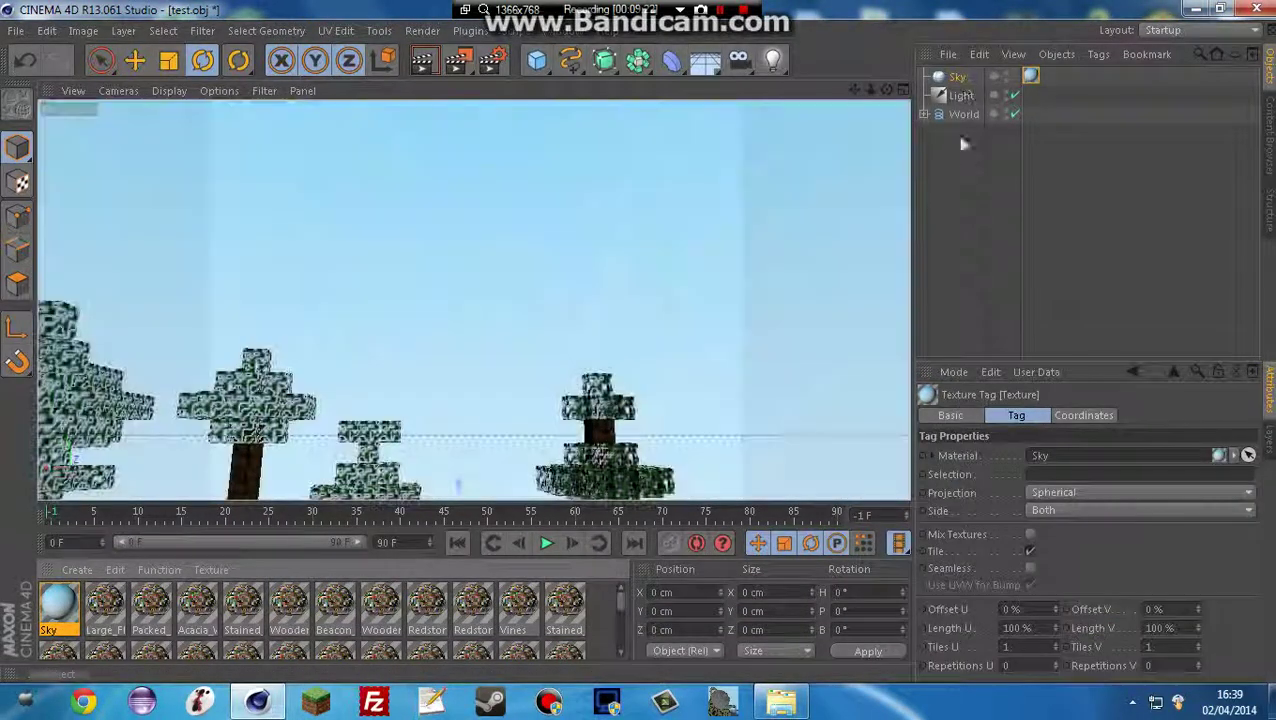
left_click(994, 213)
left_click(425, 61)
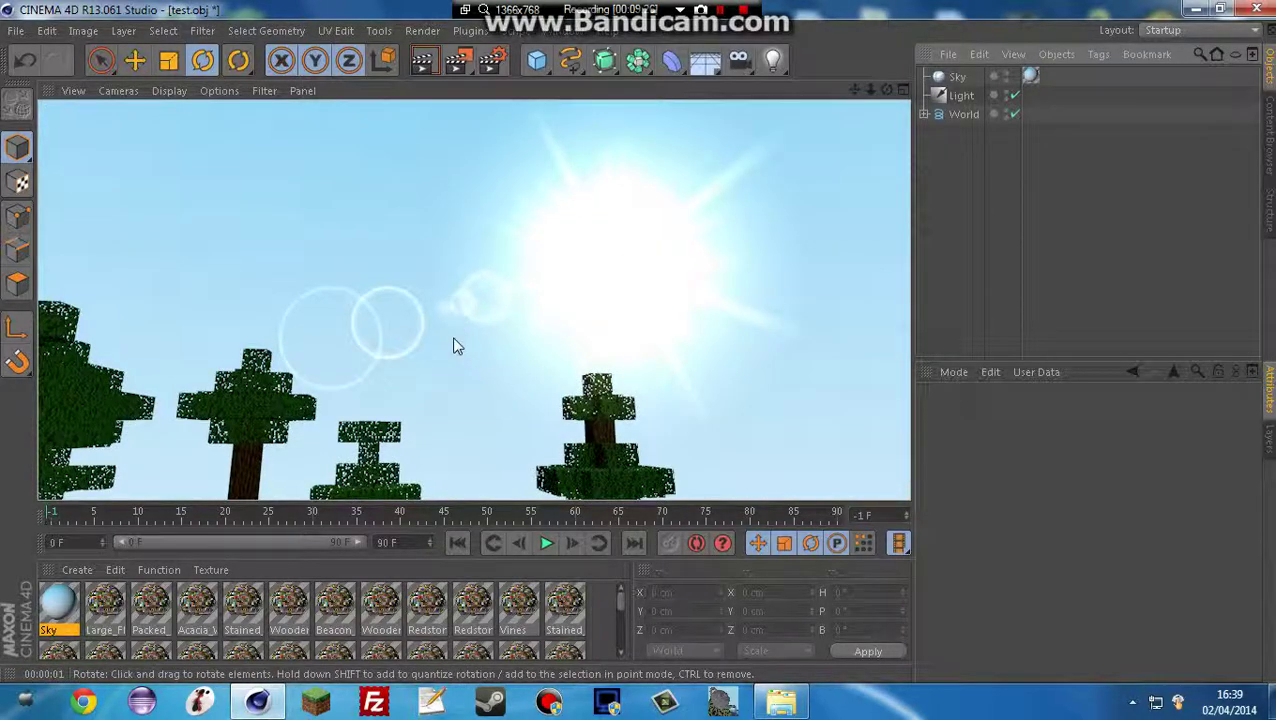
left_click(762, 329)
- Examine the Minecraft house and its surroundings from above and close up in the perspective view
right_click_drag(633, 427, 846, 262, "alt")
left_click_drag(886, 90, 886, 270)
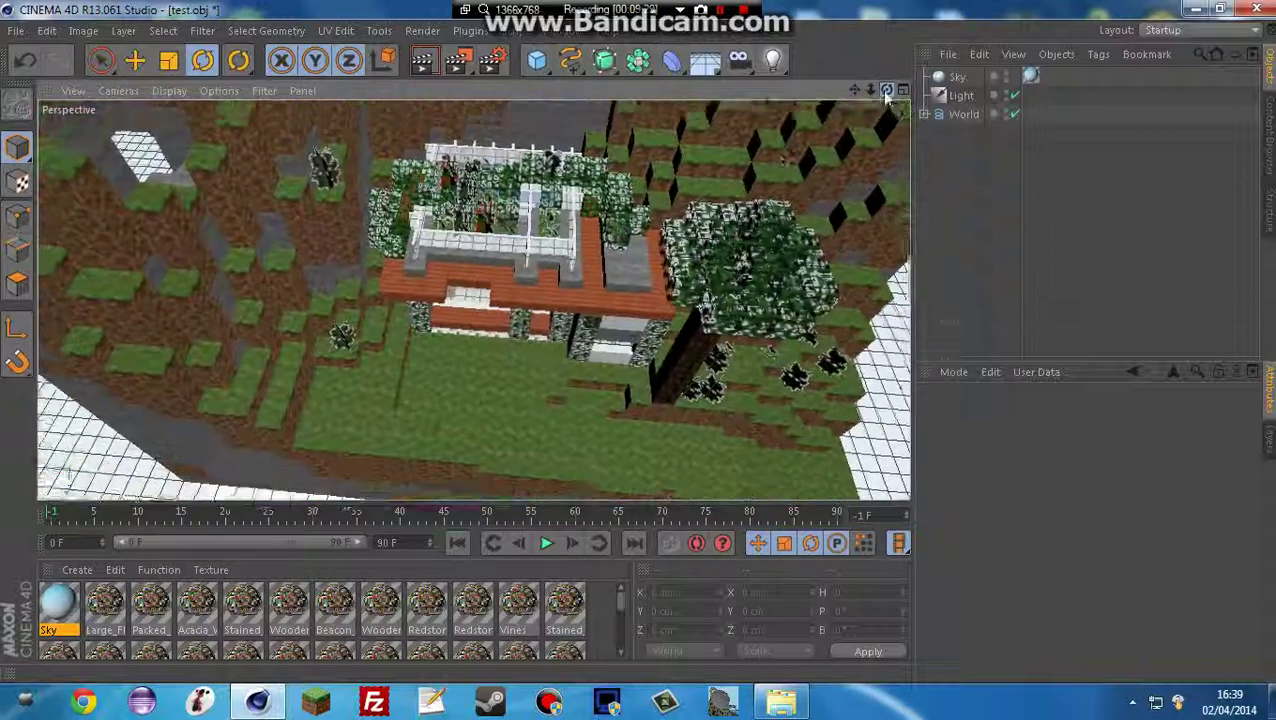
scroll(578, 264, "up", 2)
scroll(483, 318, "up", 2)
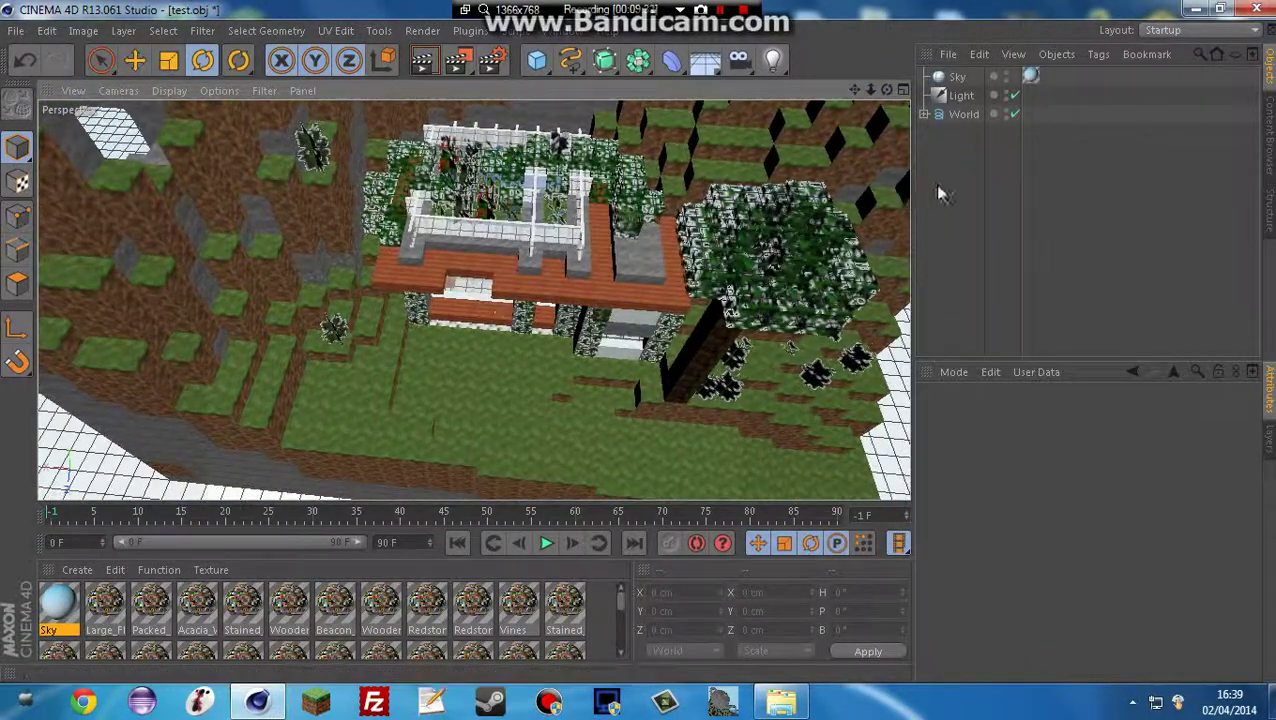
scroll(570, 281, "up", 1)
scroll(536, 312, "up", 1)
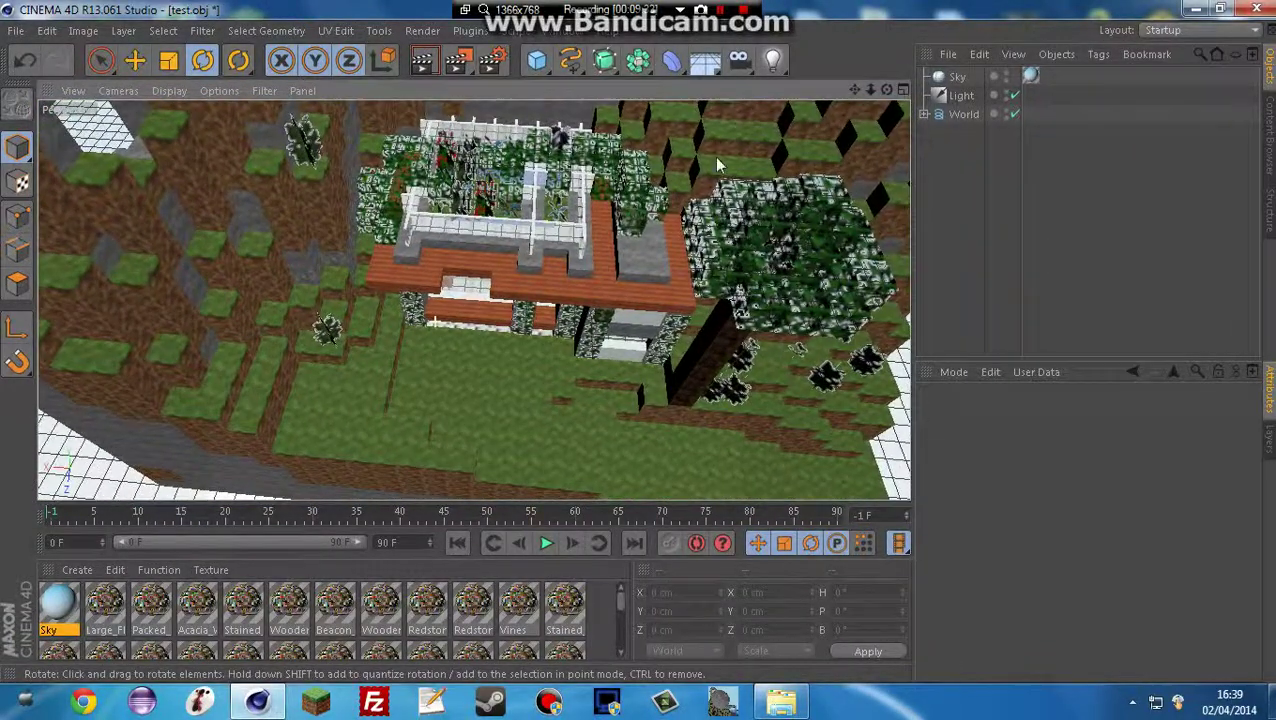
left_click_drag(870, 90, 1060, 90)
scroll(473, 300, "up", 3)
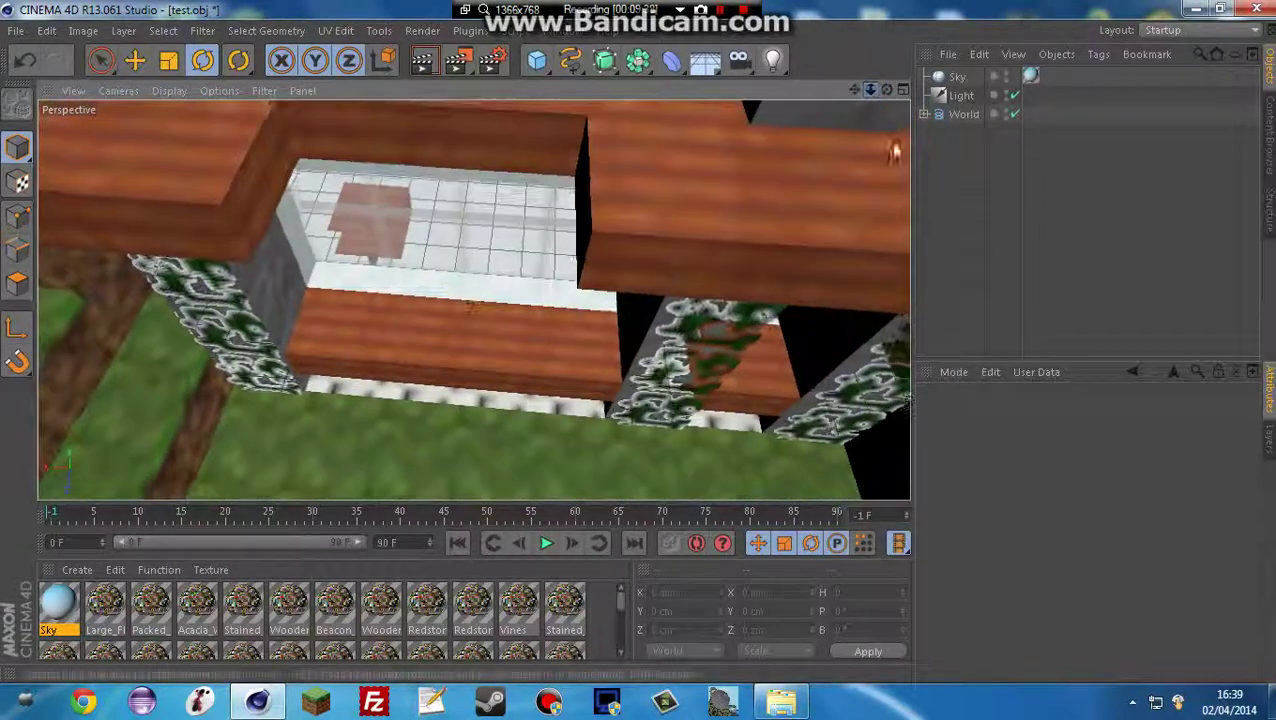
scroll(473, 300, "up", 4)
scroll(473, 300, "up", 5)
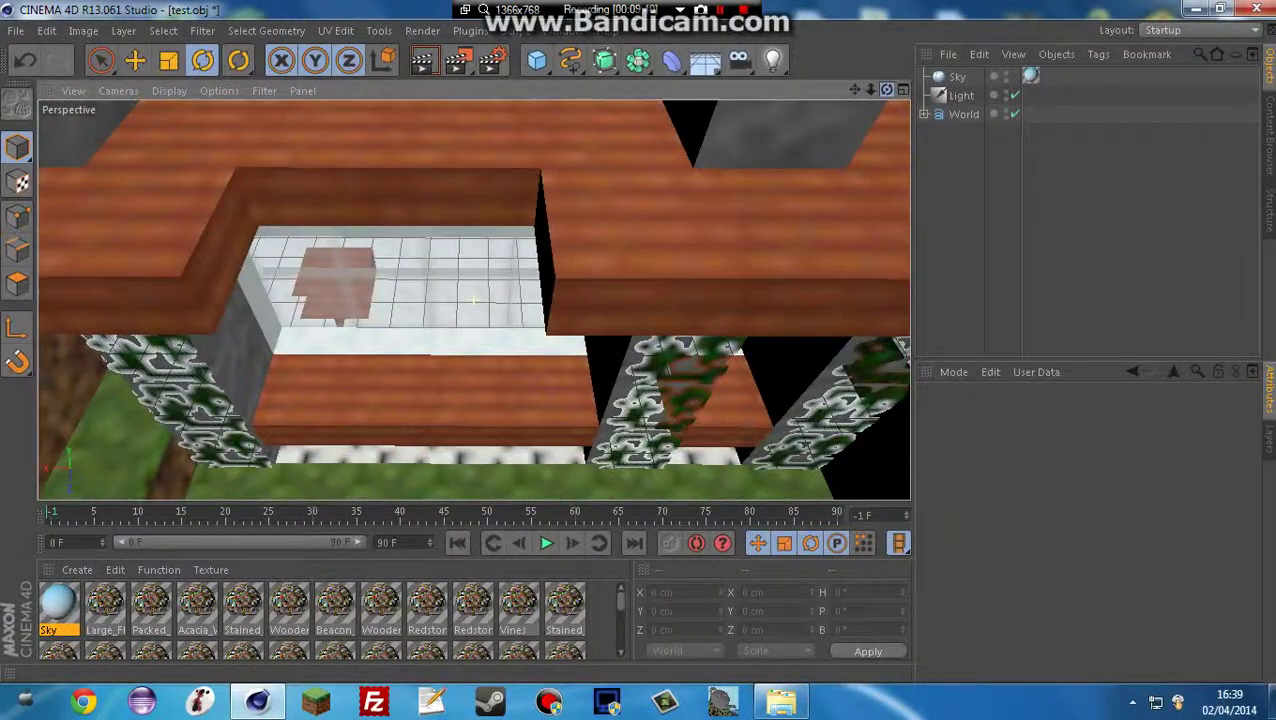
scroll(473, 300, "up", 5)
- Render a preview of the hillside trees against the sky from a low angle and reframe the view to include the light
mouse_move(886, 90)
left_mouse_down()
mouse_move(854, 92)
mouse_move(811, 150)
mouse_move(798, 213)
mouse_move(758, 281)
mouse_move(838, 200)
mouse_move(779, 182)
mouse_move(884, 106)
left_mouse_up()
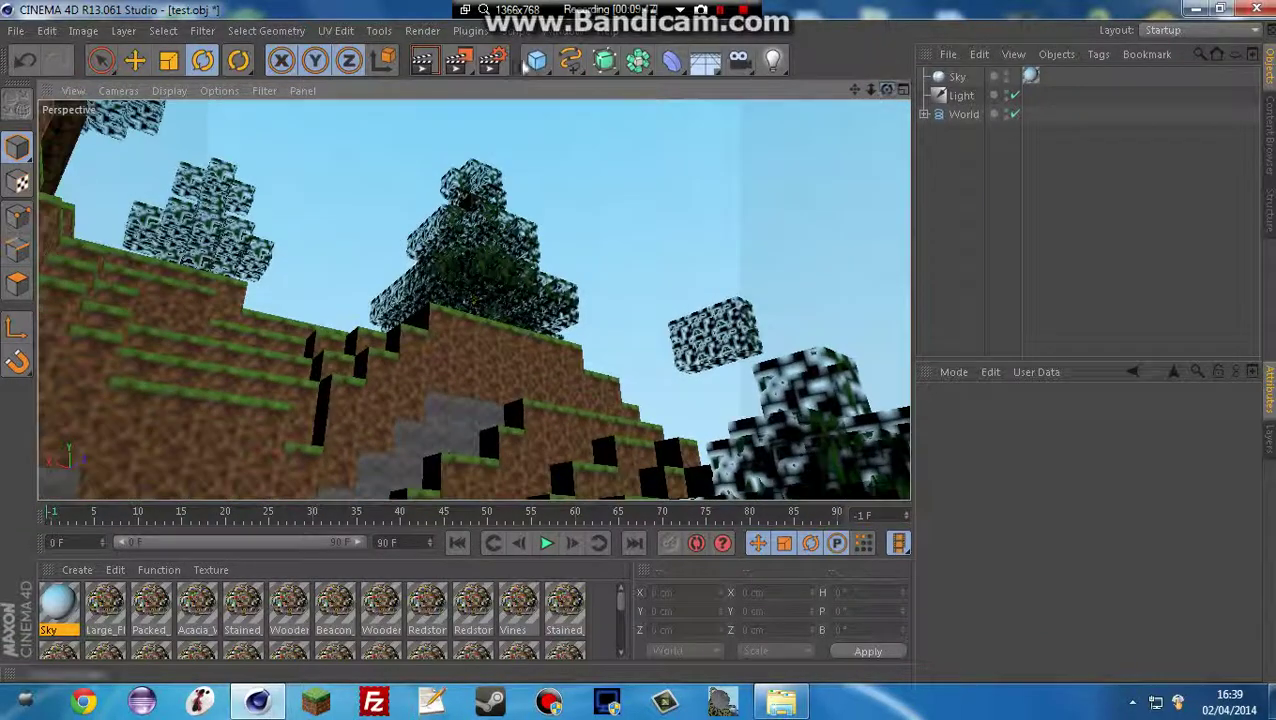
key("ctrl+r")
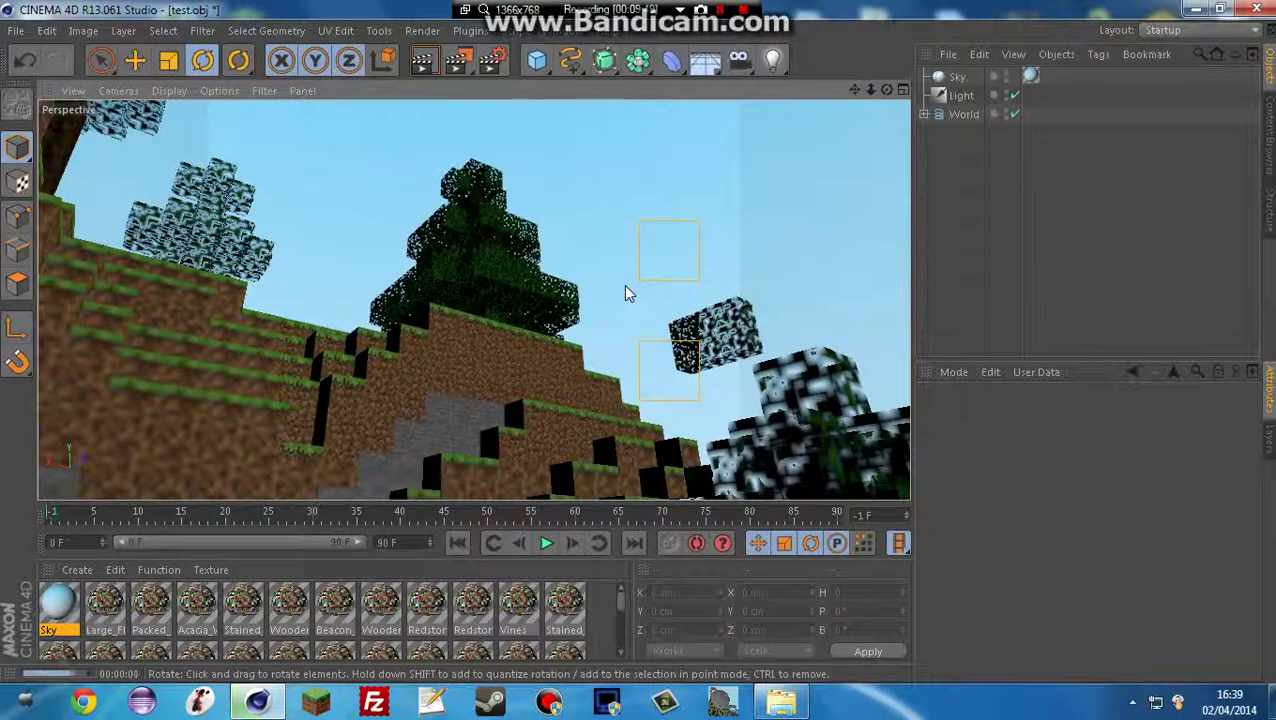
left_click(595, 243)
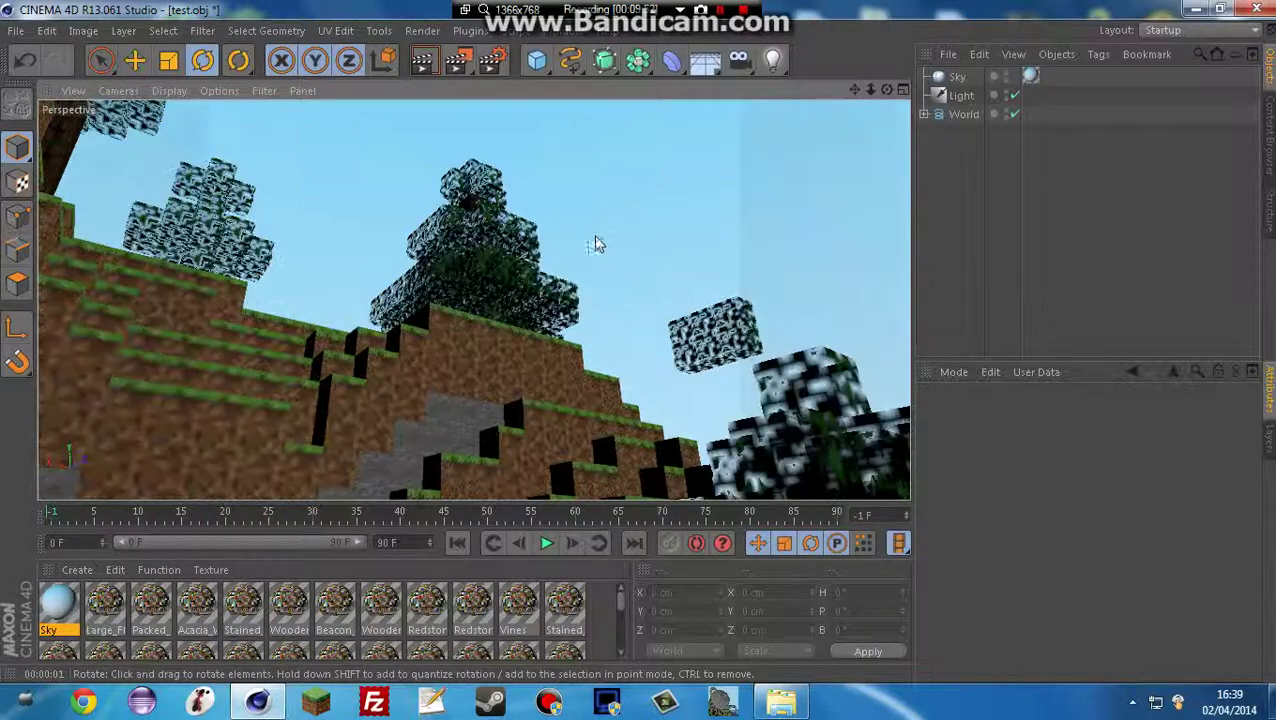
left_click_drag(855, 90, 969, 128)
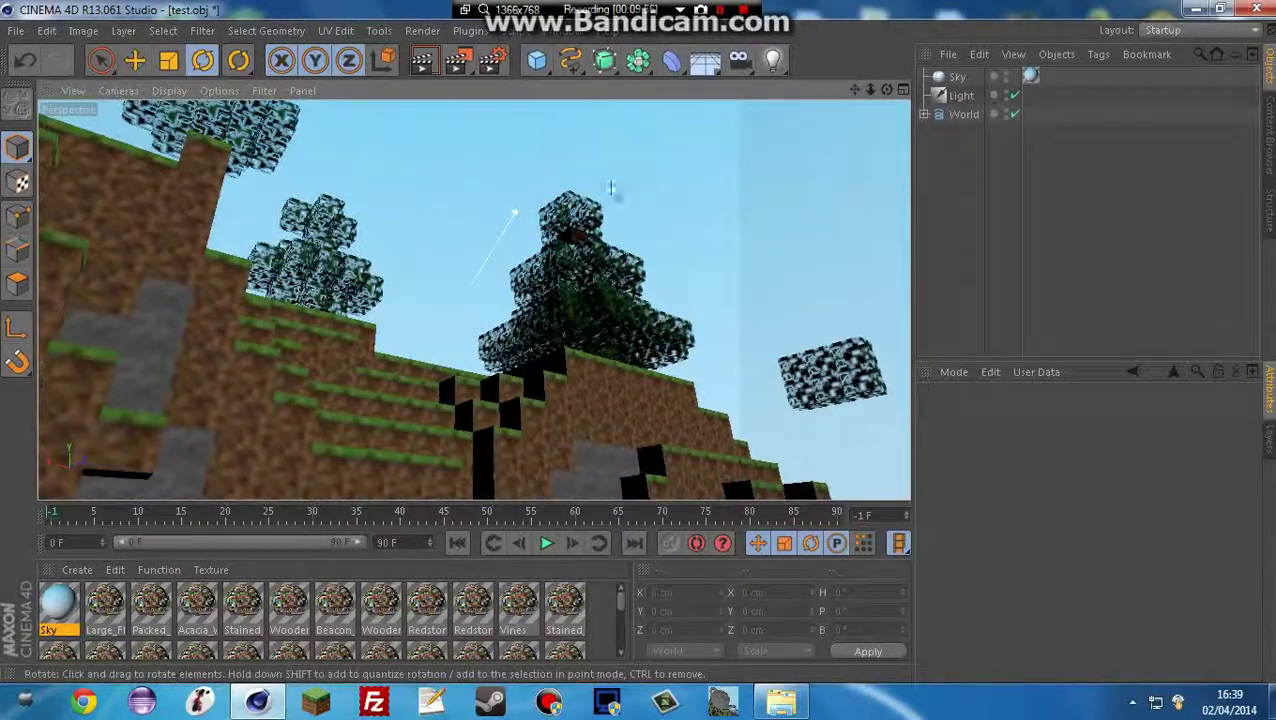